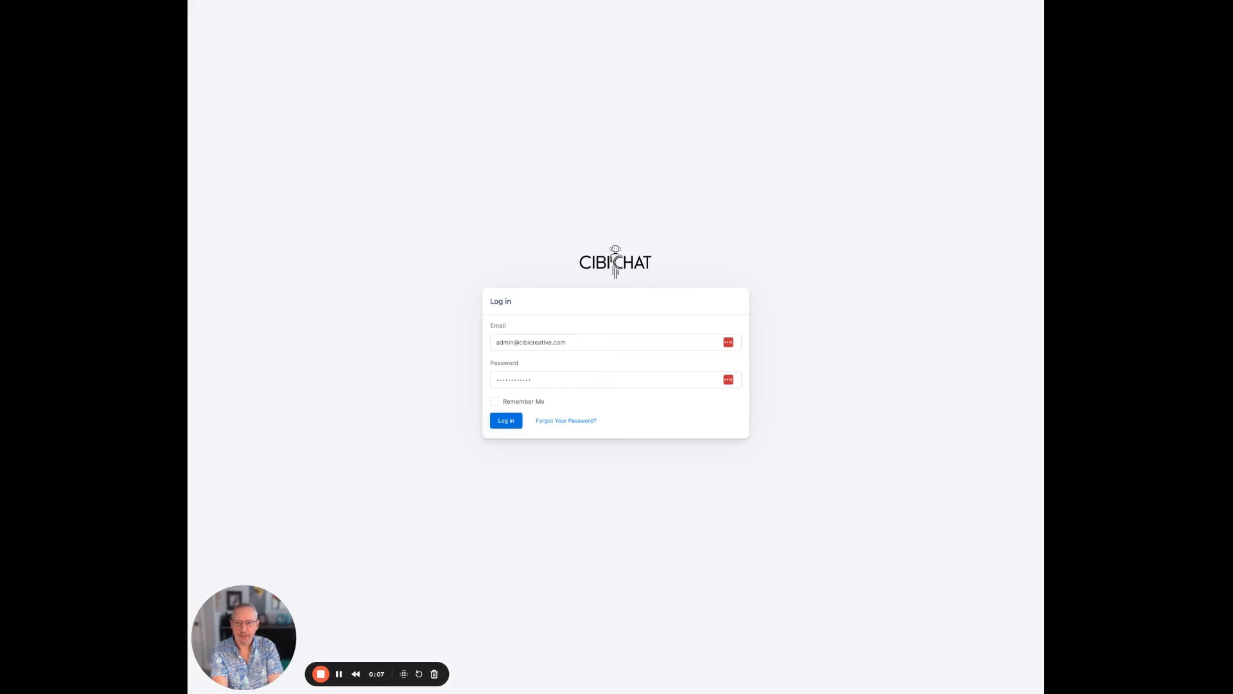
# Step: Log in to the CibiChat admin account using the pre-filled credentials
pyautogui.click(506, 421)
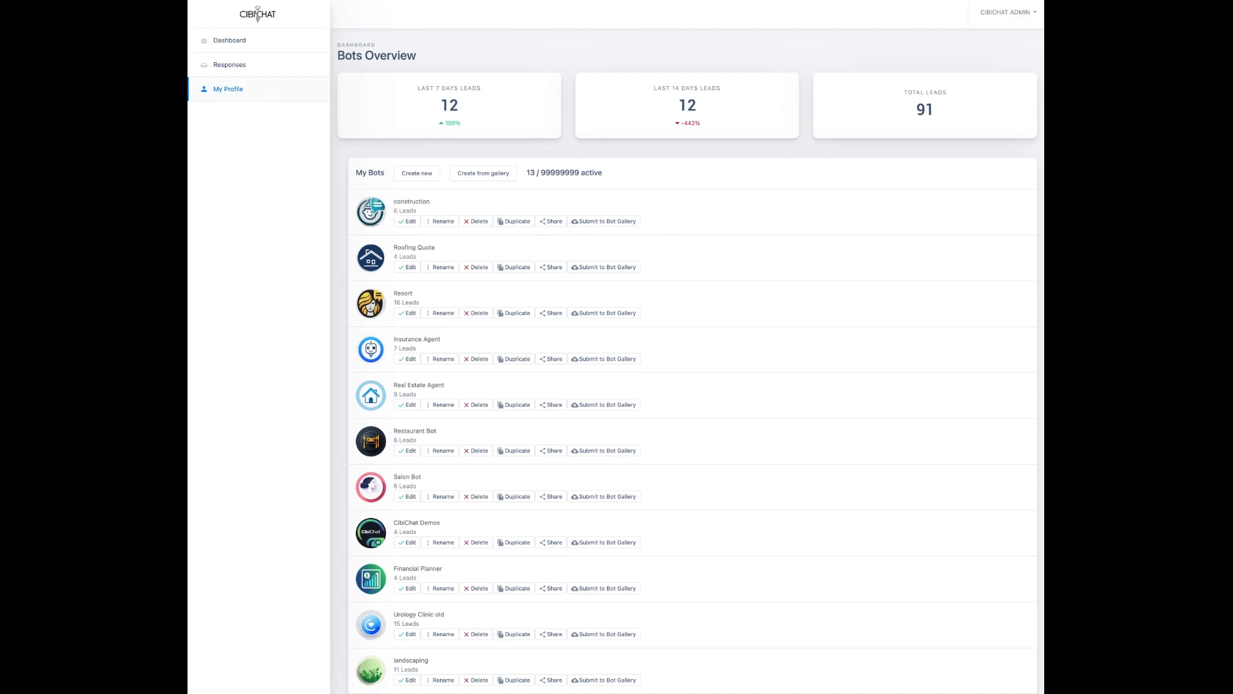
pyautogui.click(228, 89)
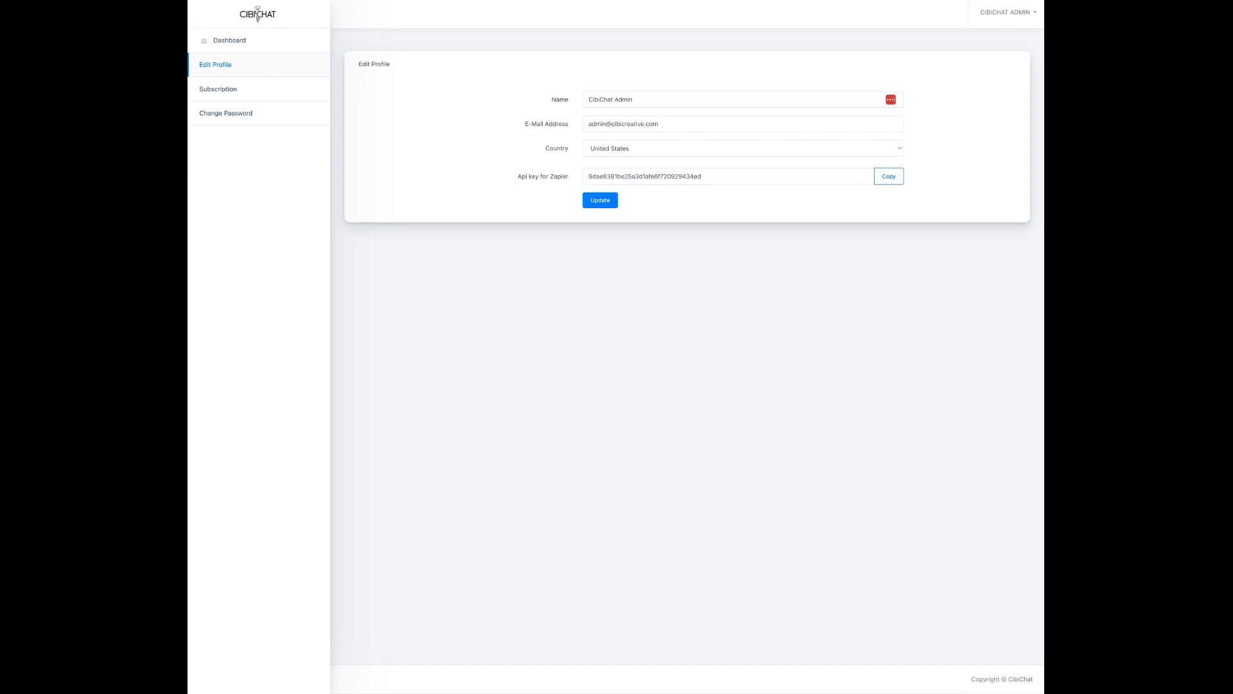
pyautogui.click(230, 40)
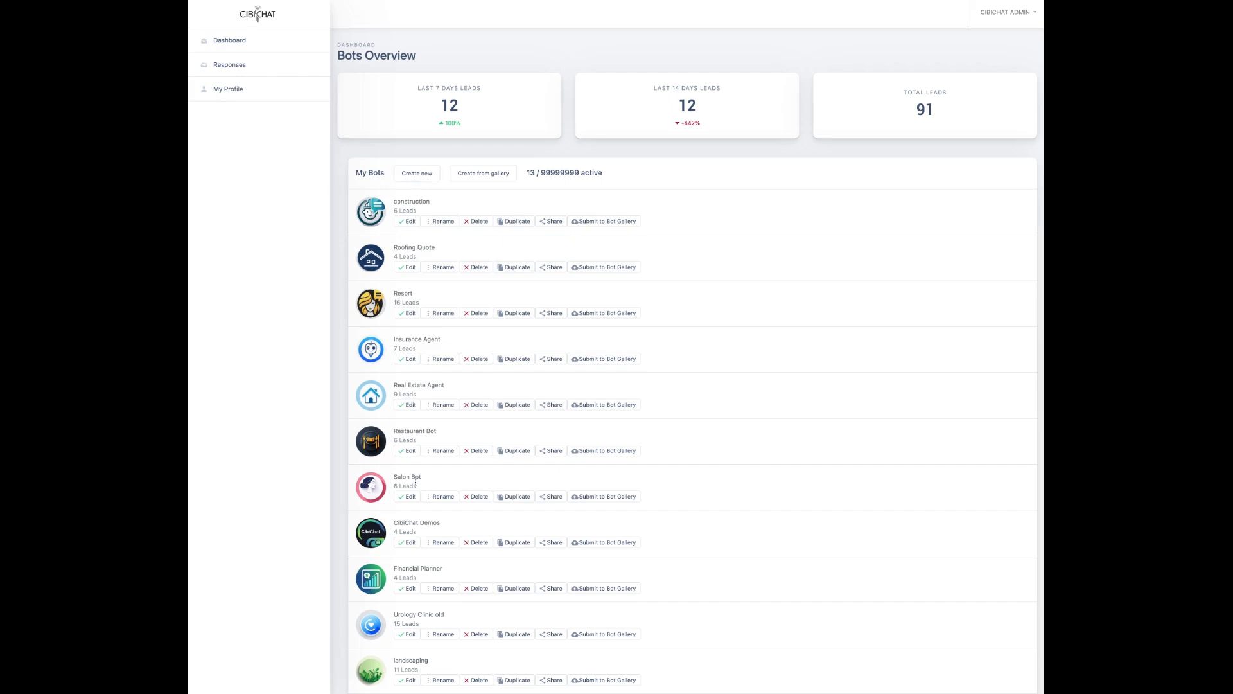
pyautogui.scroll(-1, 408, 398)
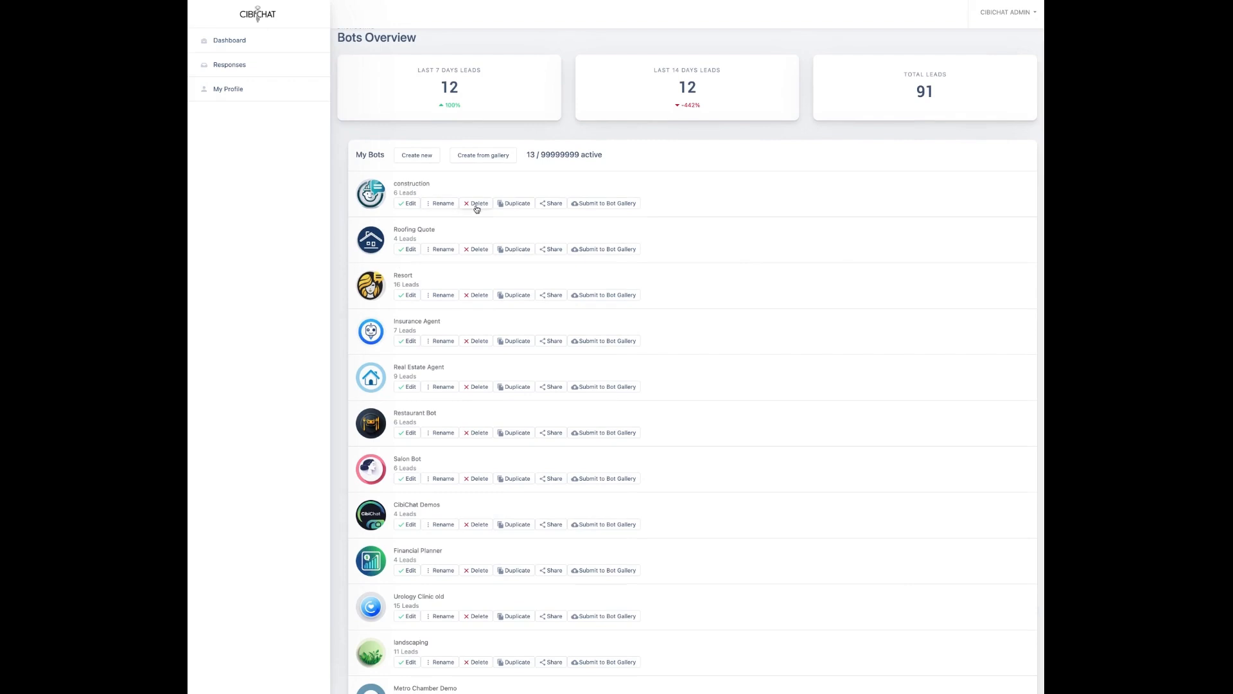
pyautogui.click(548, 204)
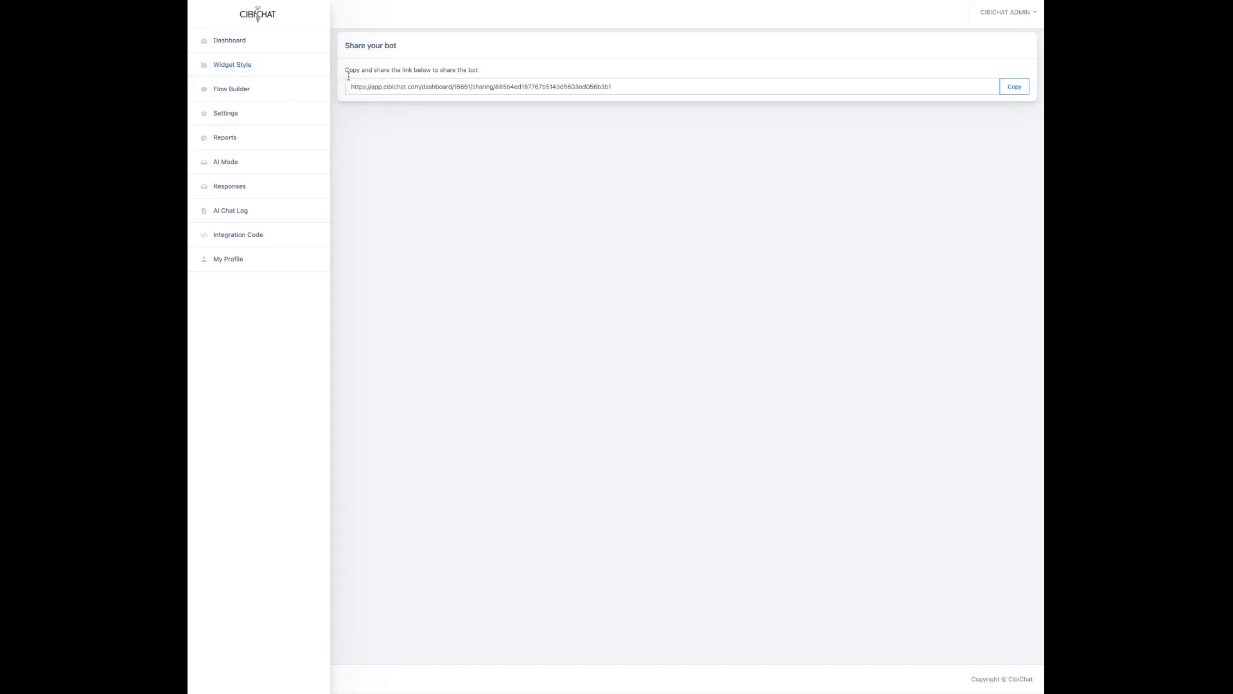
pyautogui.click(234, 3)
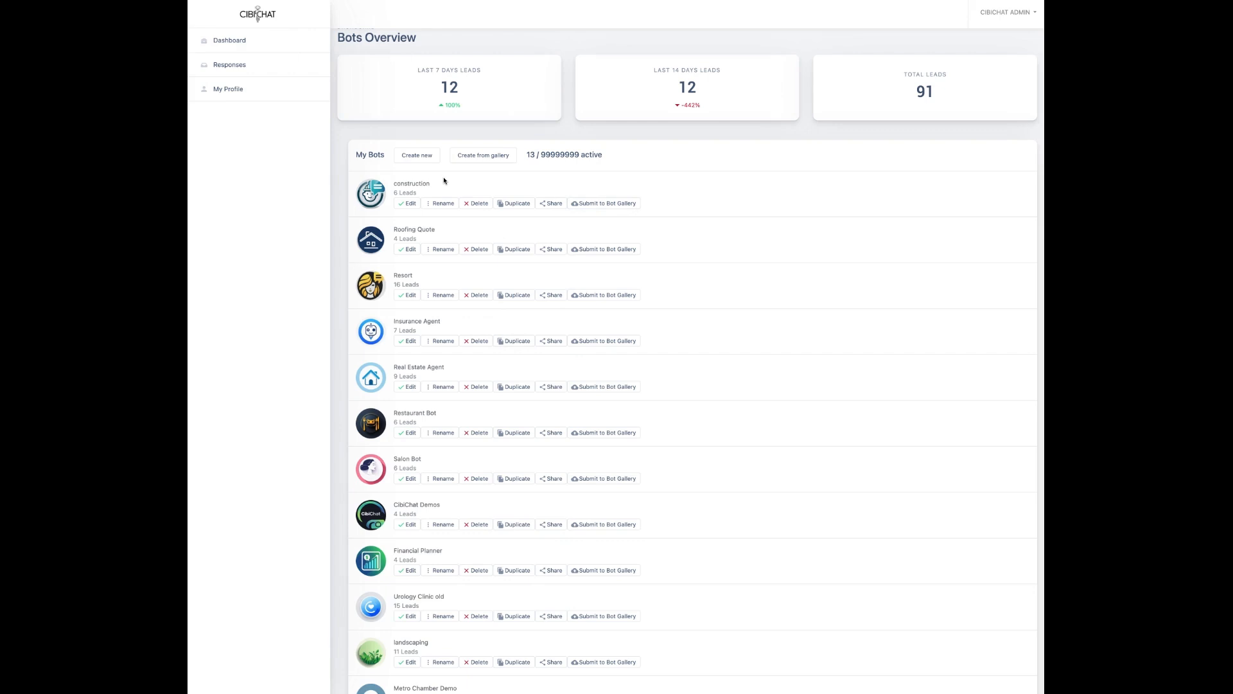
pyautogui.scroll(-3, 431, 234)
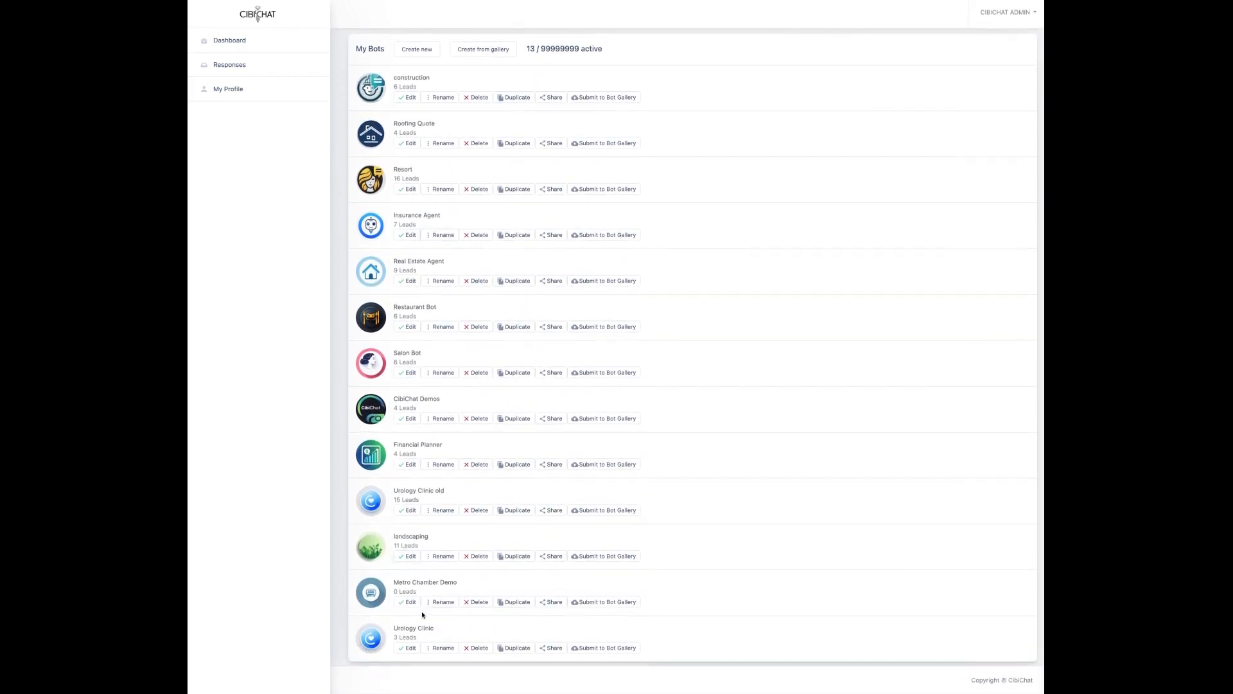
# Step: Open the Urology Clinic bot in the Build A Bot editor
pyautogui.click(411, 648)
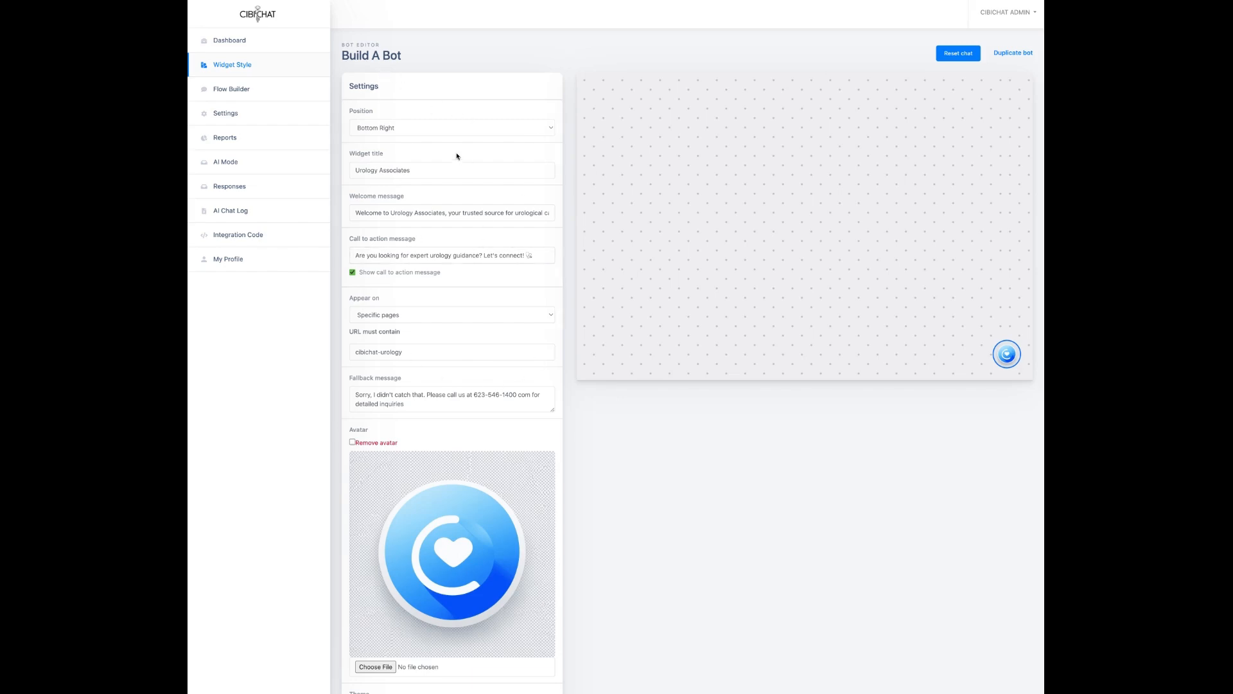
# Step: Try the widget at Bottom Left, return it to Bottom Right, and open the chat preview
pyautogui.click(436, 132)
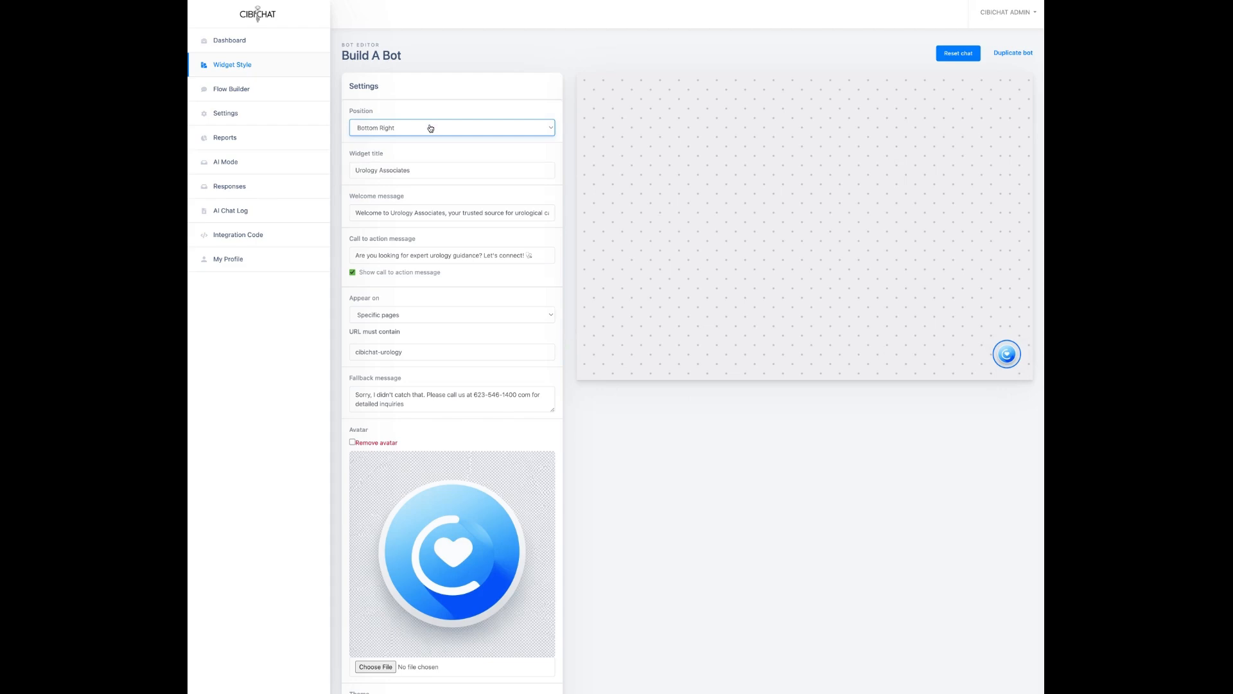
pyautogui.click(422, 144)
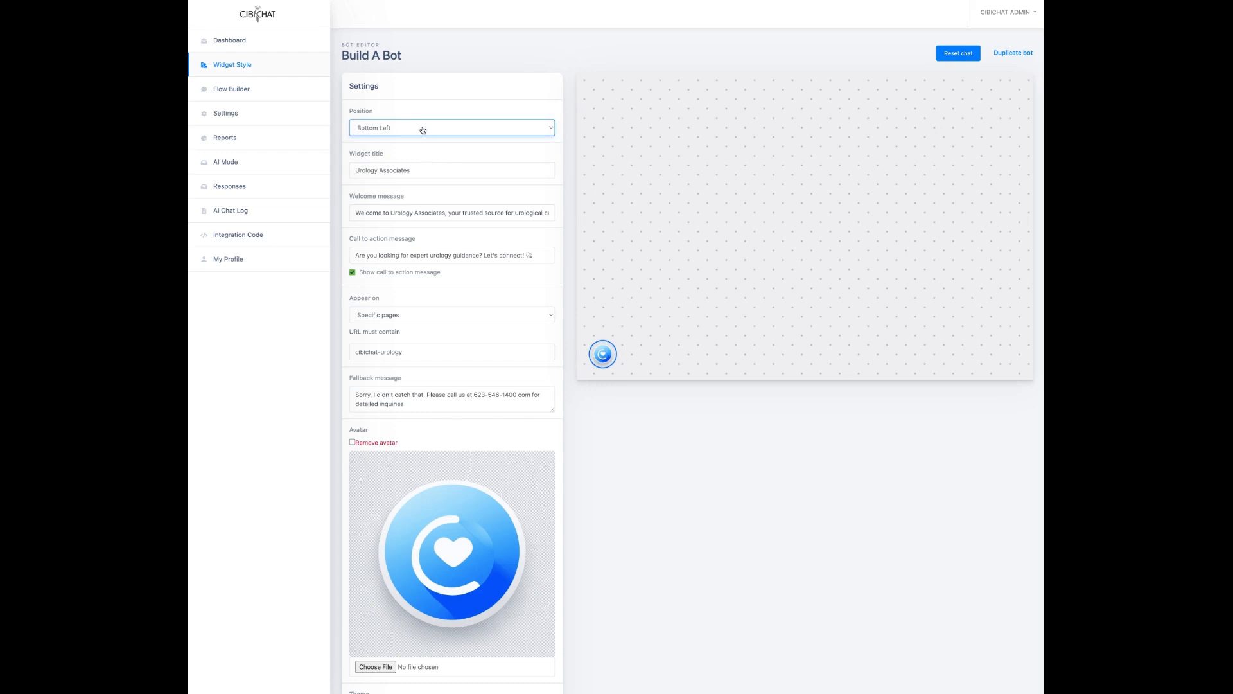
pyautogui.click(422, 129)
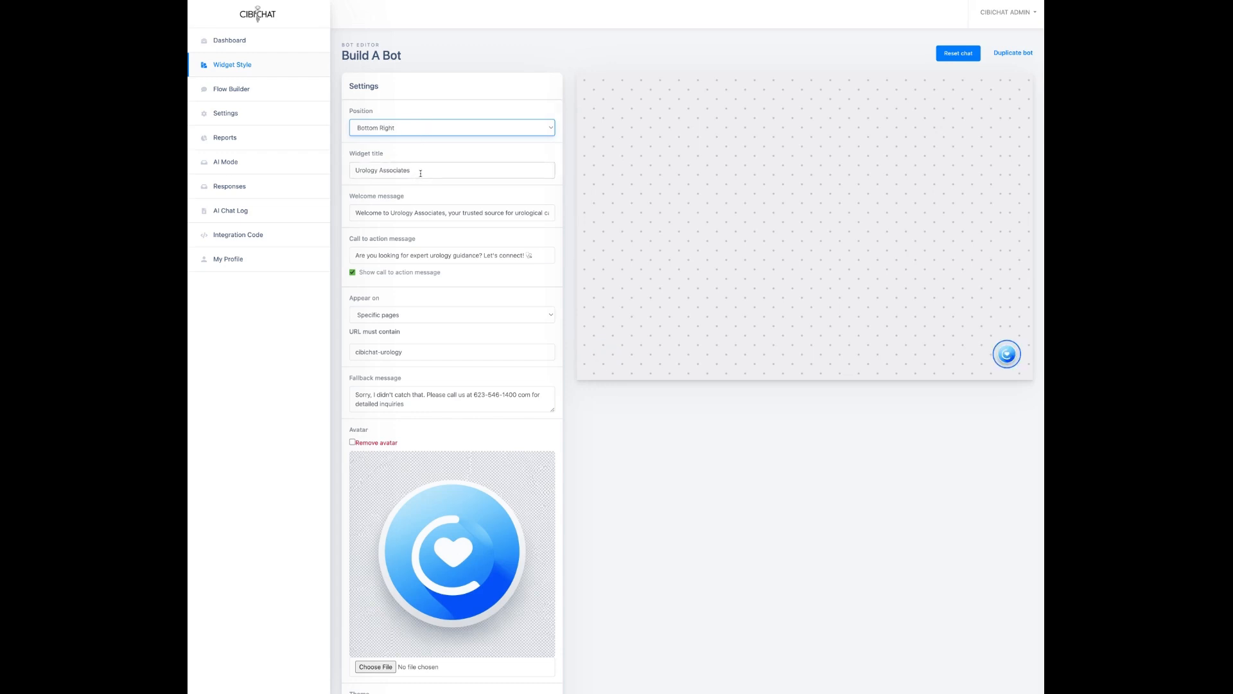
pyautogui.click(1008, 358)
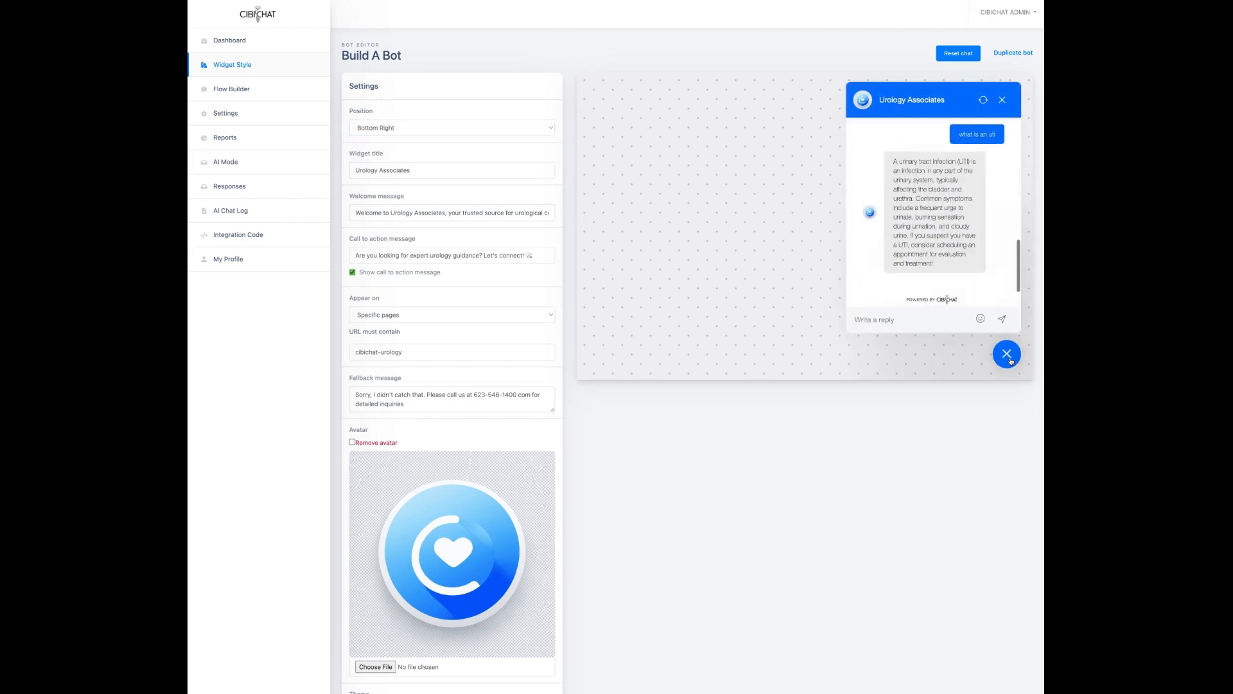
# Step: Restart the preview conversation, close and reopen the chat, then close it again
pyautogui.click(983, 101)
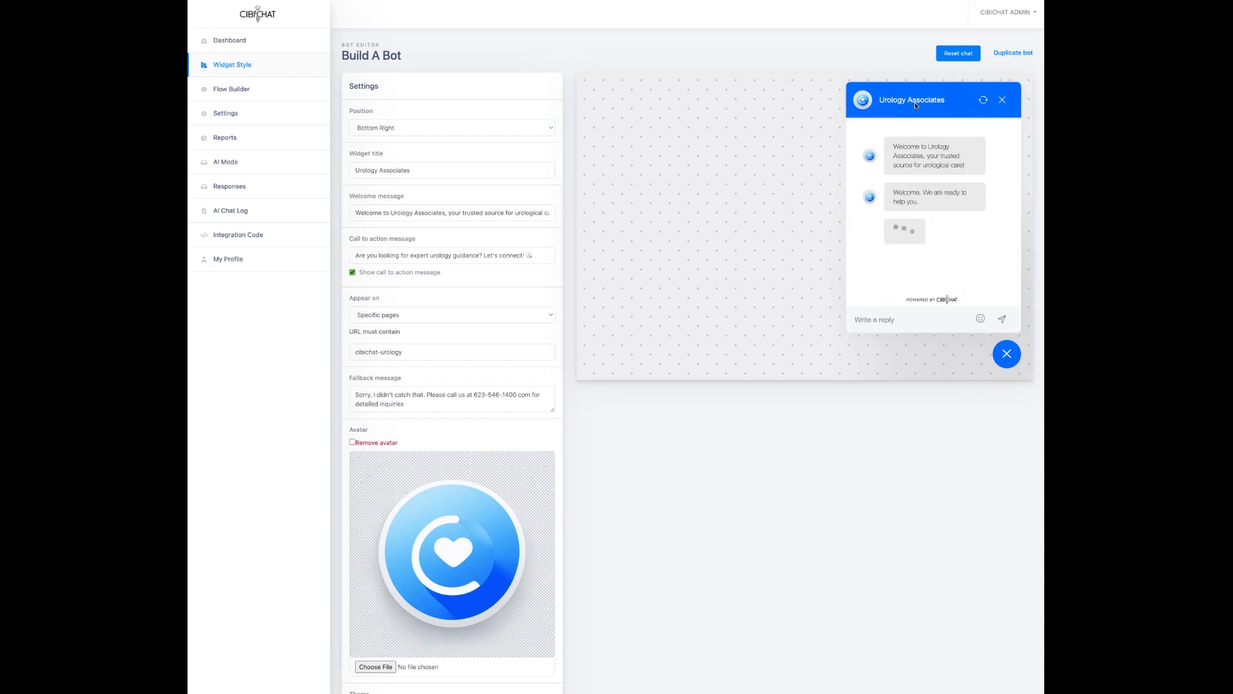
pyautogui.click(1001, 102)
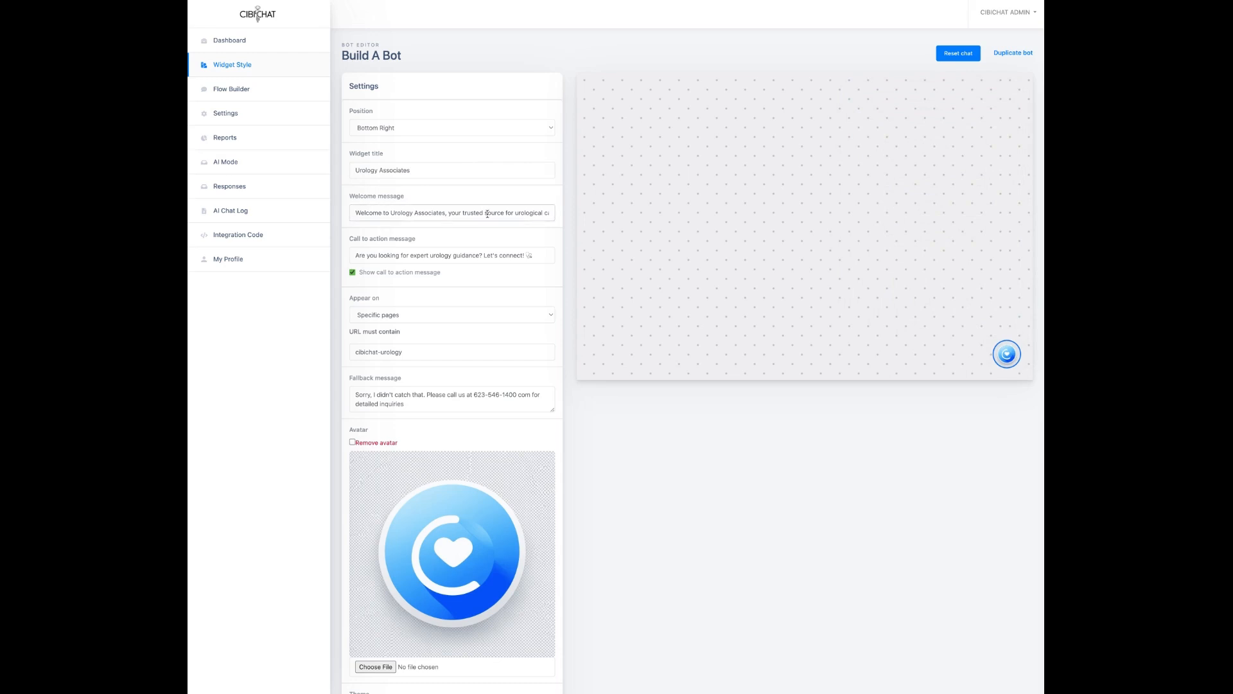
pyautogui.click(1006, 356)
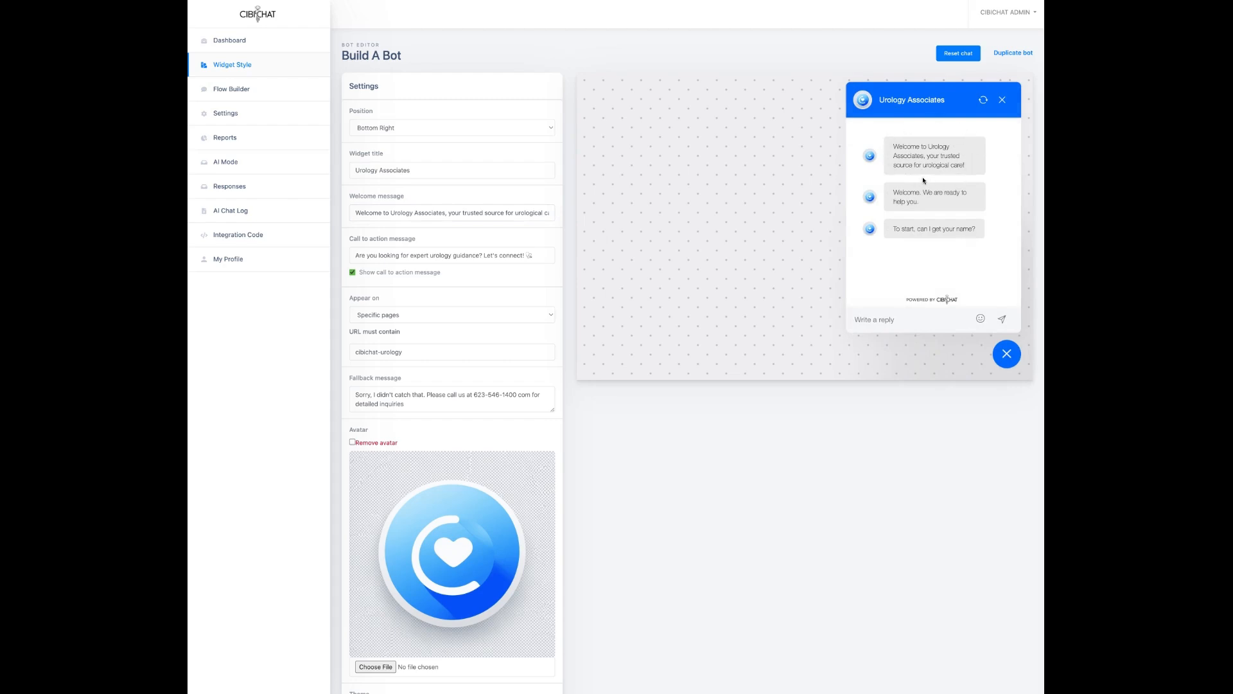
pyautogui.click(437, 273)
pyautogui.click(1008, 97)
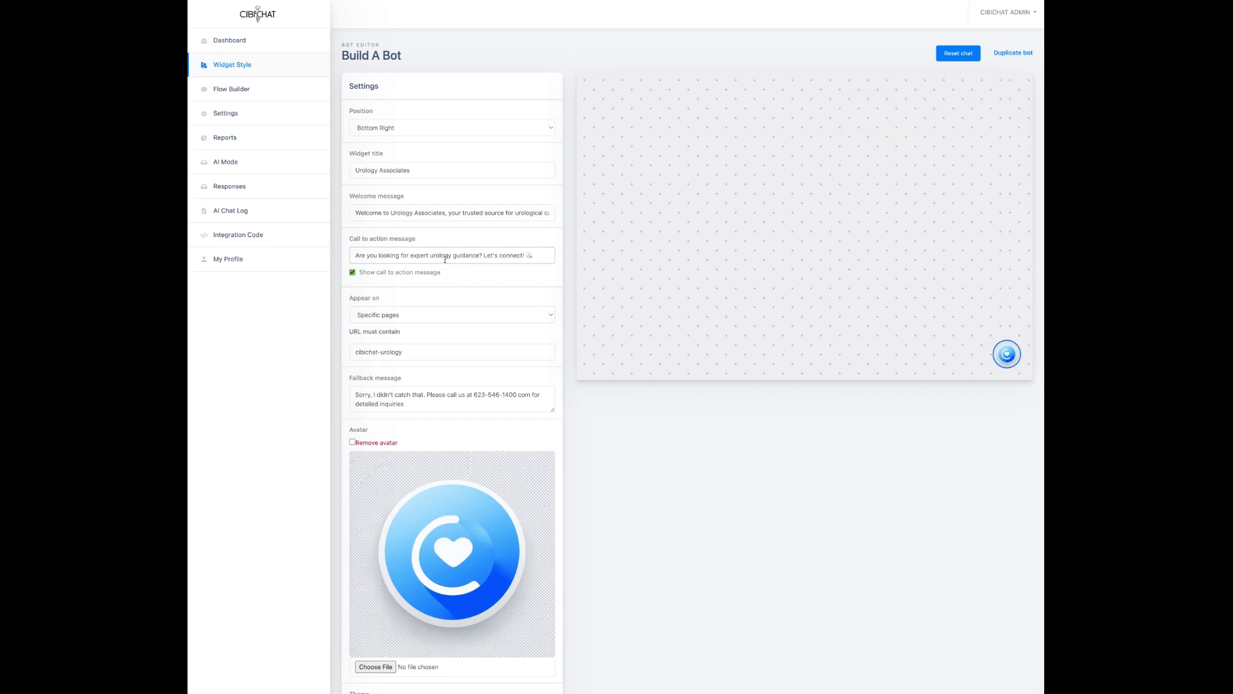
pyautogui.click(414, 320)
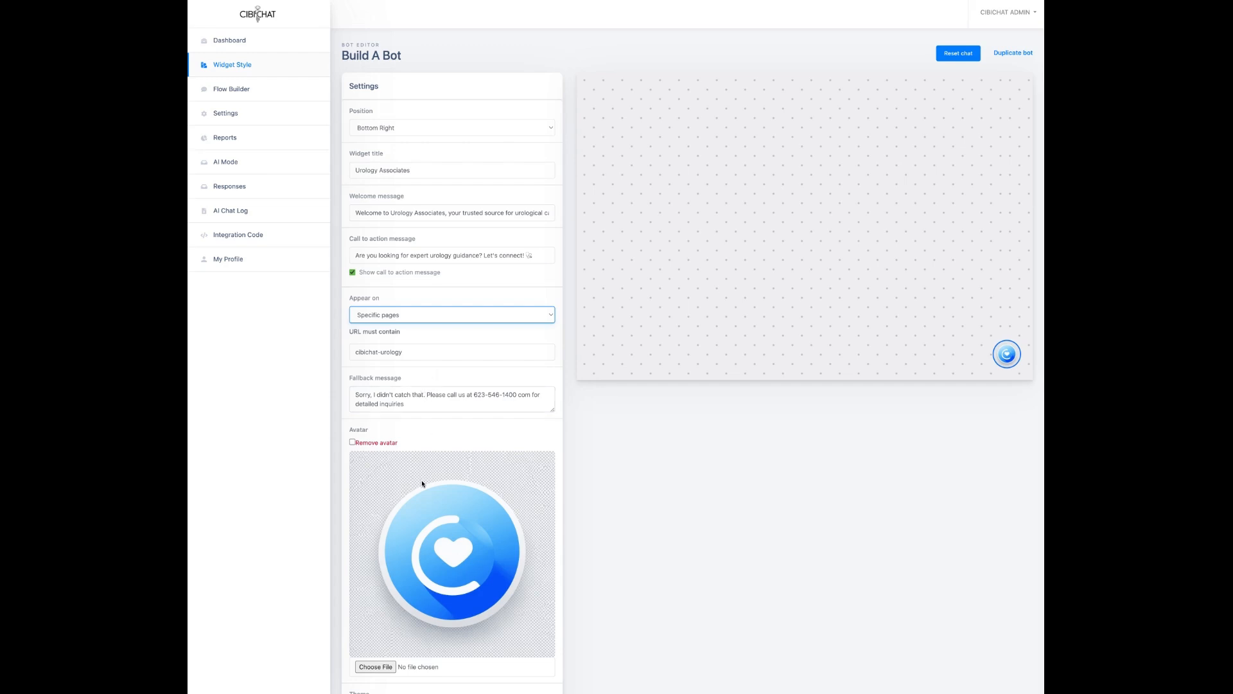
pyautogui.scroll(-3, 422, 483)
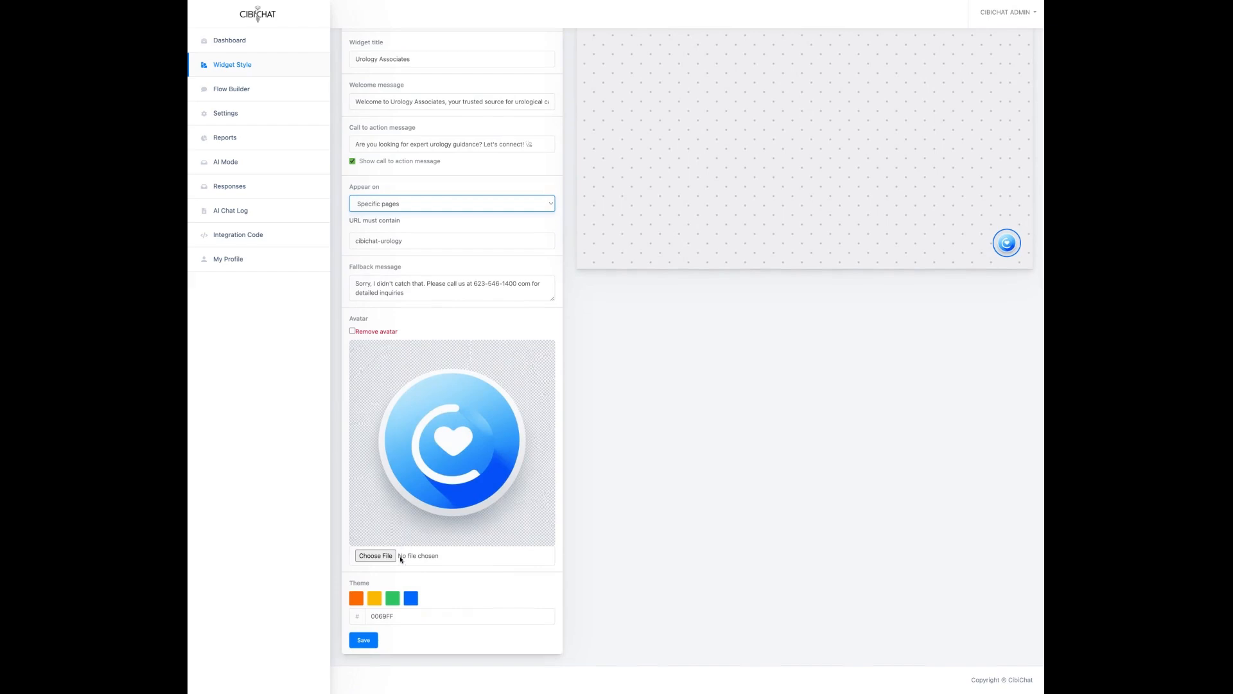
# Step: Switch the widget theme colour to green and preview the chat
pyautogui.click(397, 601)
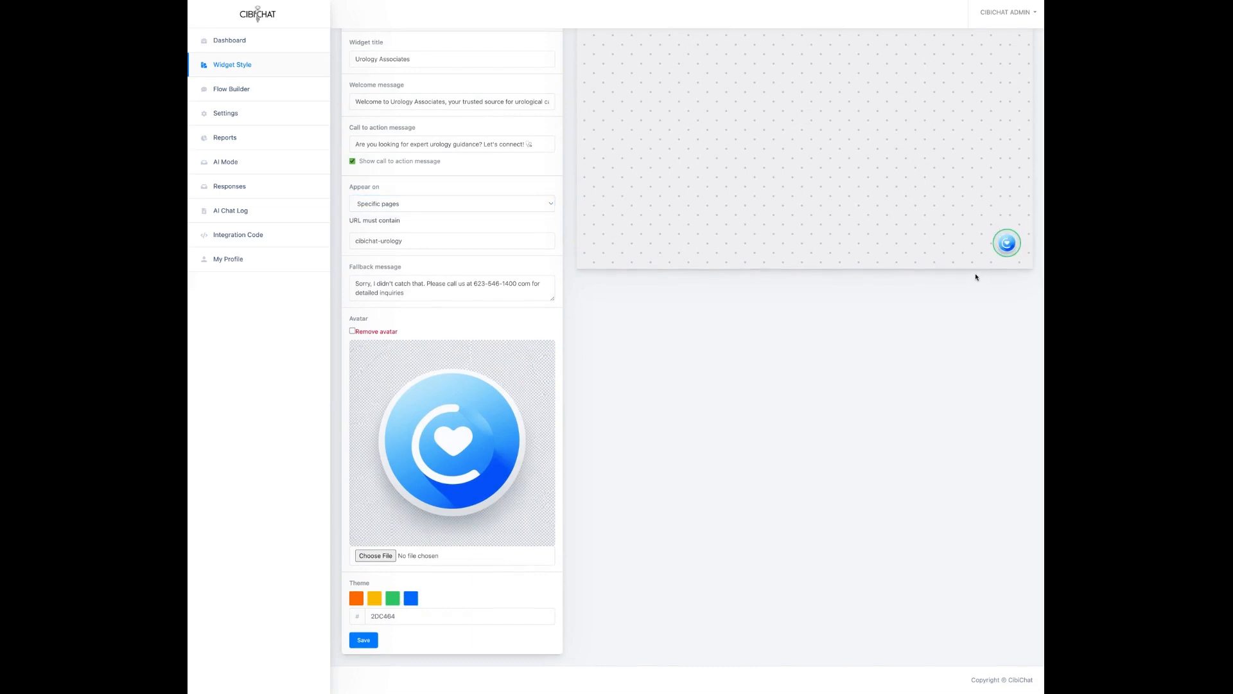
pyautogui.click(1007, 243)
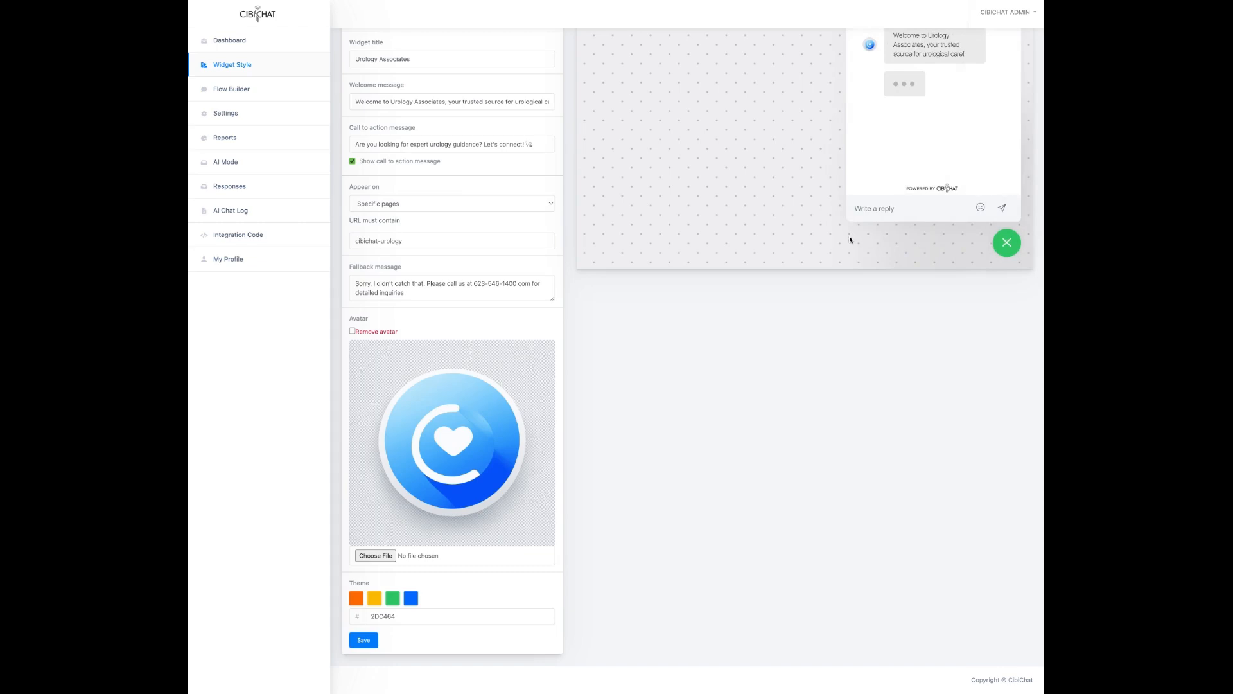
pyautogui.scroll(3, 843, 244)
pyautogui.scroll(-1, 411, 668)
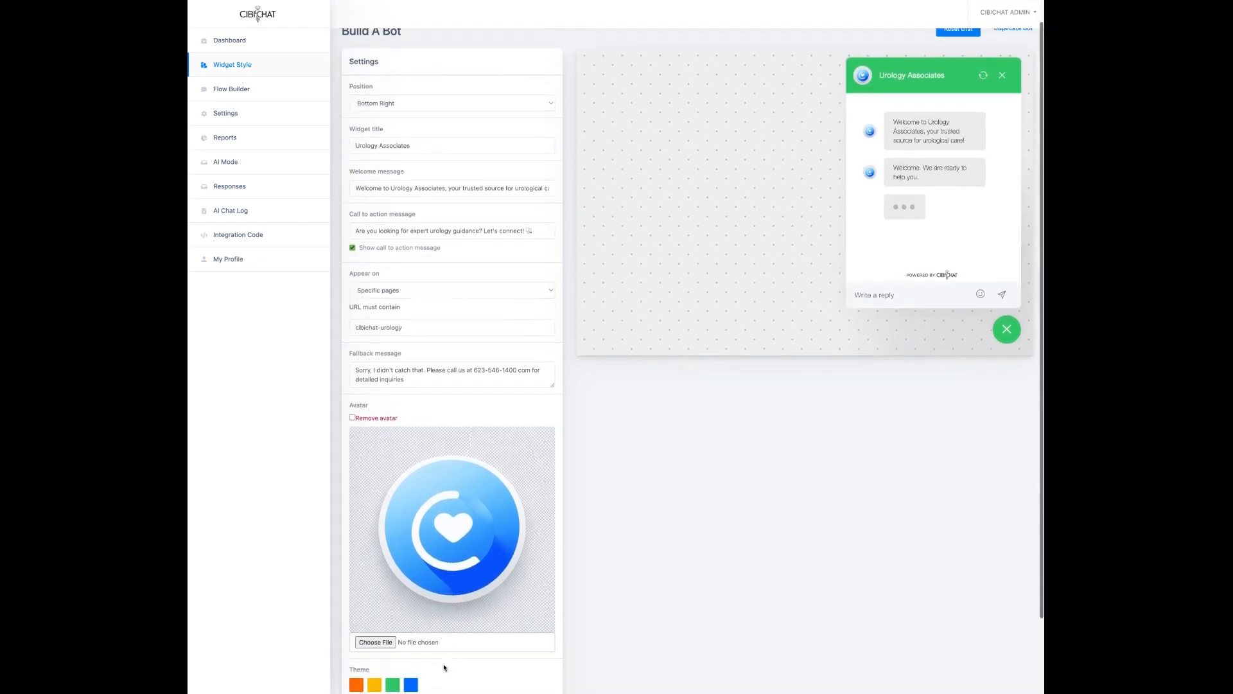
# Step: Restore the blue 0069FF theme colour and preview the Urology Associates greeting
pyautogui.click(412, 670)
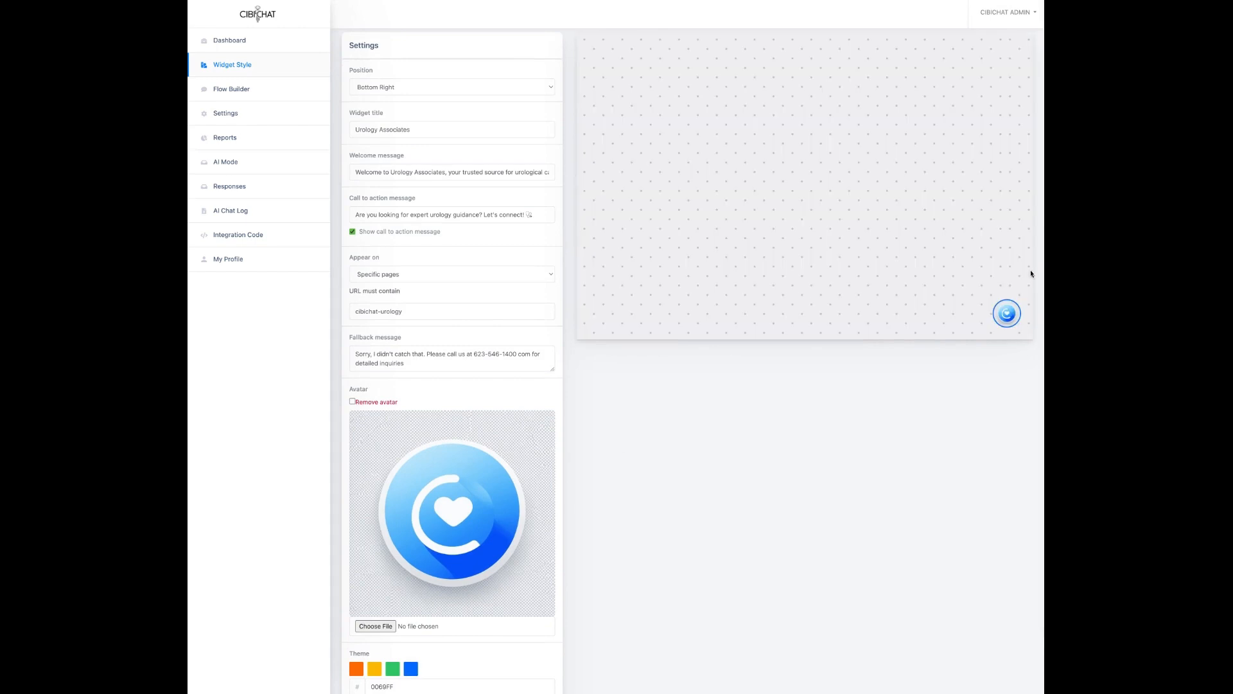
pyautogui.click(1015, 316)
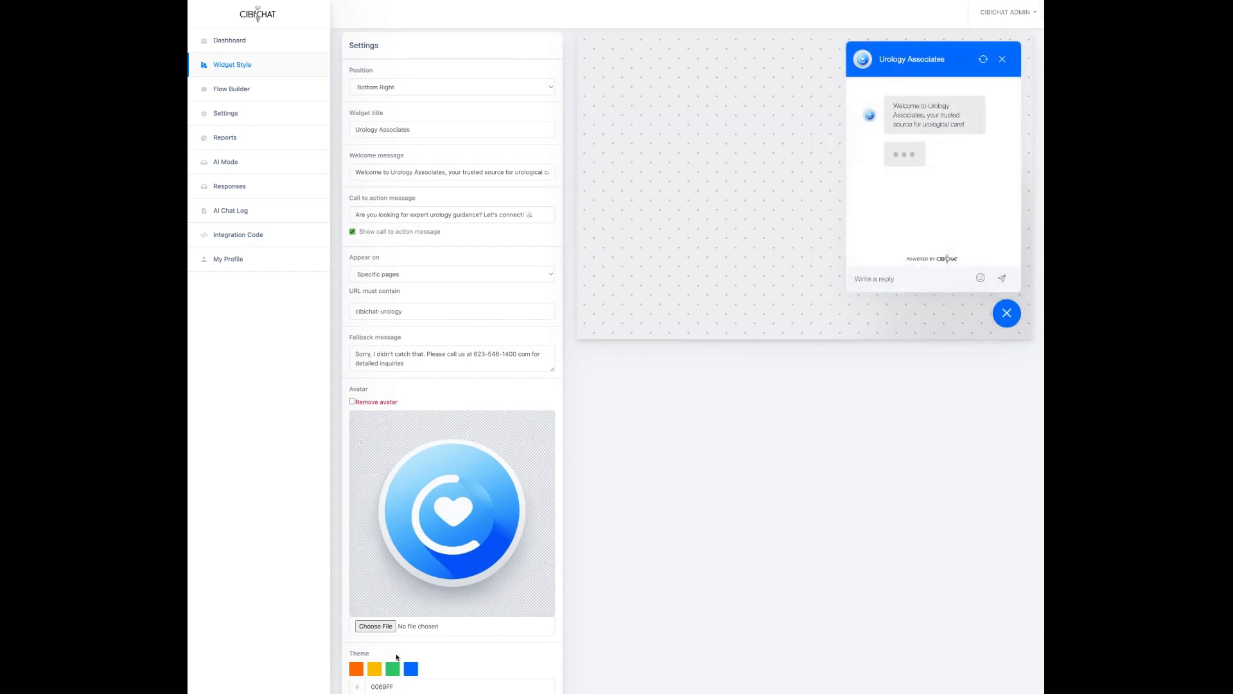
pyautogui.scroll(-2, 396, 657)
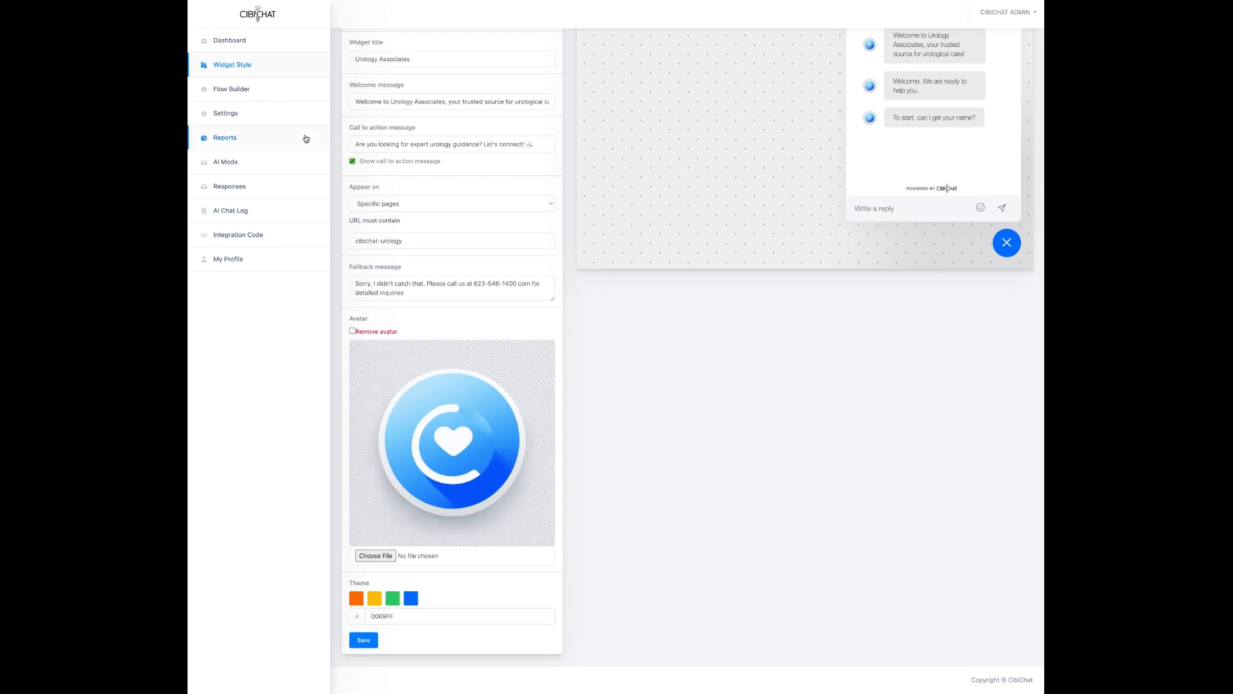
pyautogui.click(230, 115)
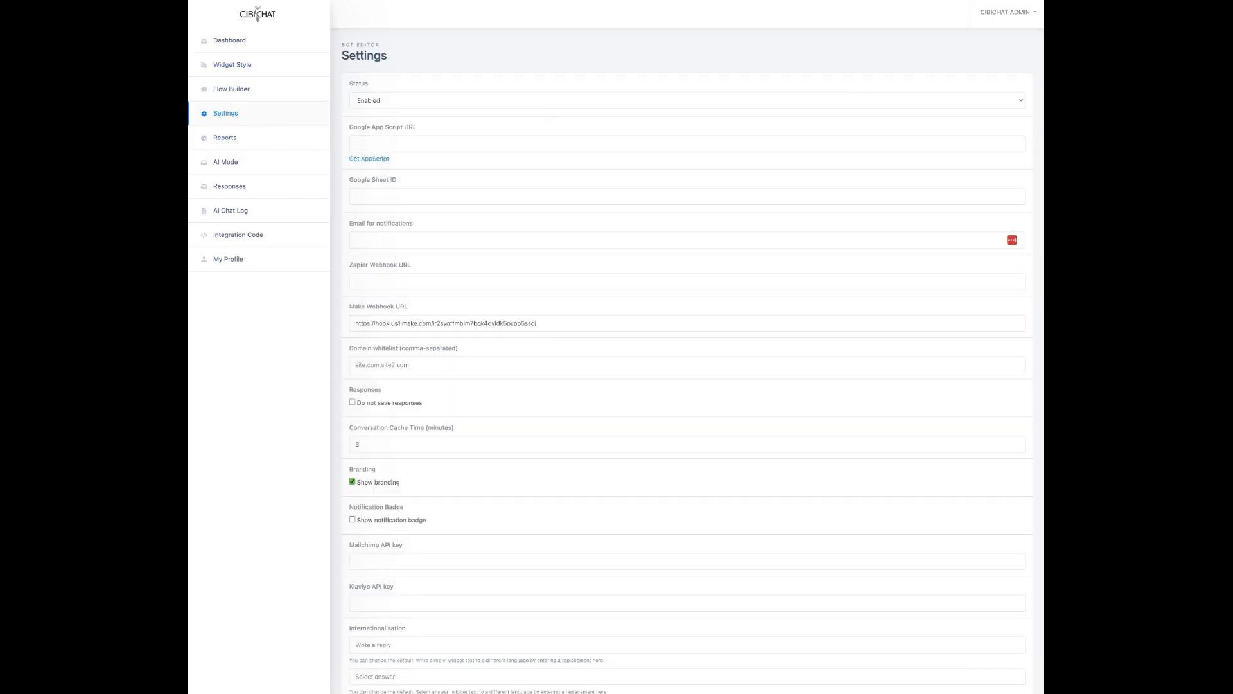
# Step: Confirm the bot Status stays Enabled and paste the spreadsheet ID into Google Sheet ID
pyautogui.click(432, 106)
pyautogui.click(411, 100)
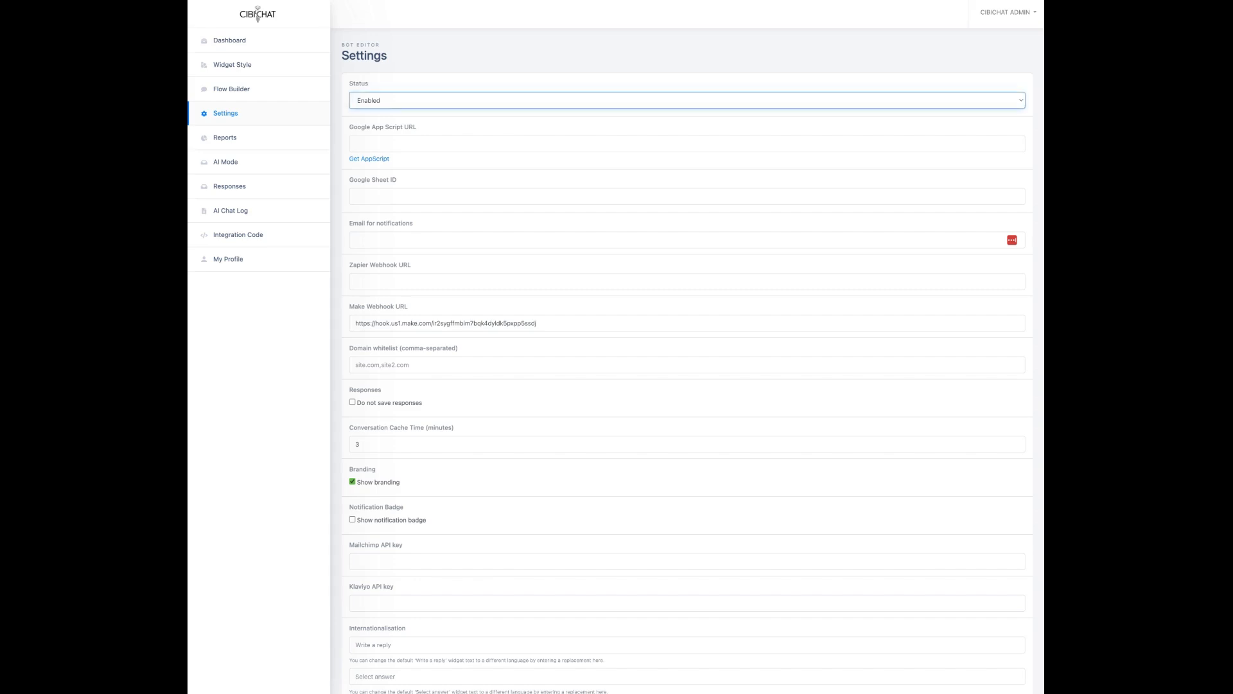
pyautogui.click(401, 195)
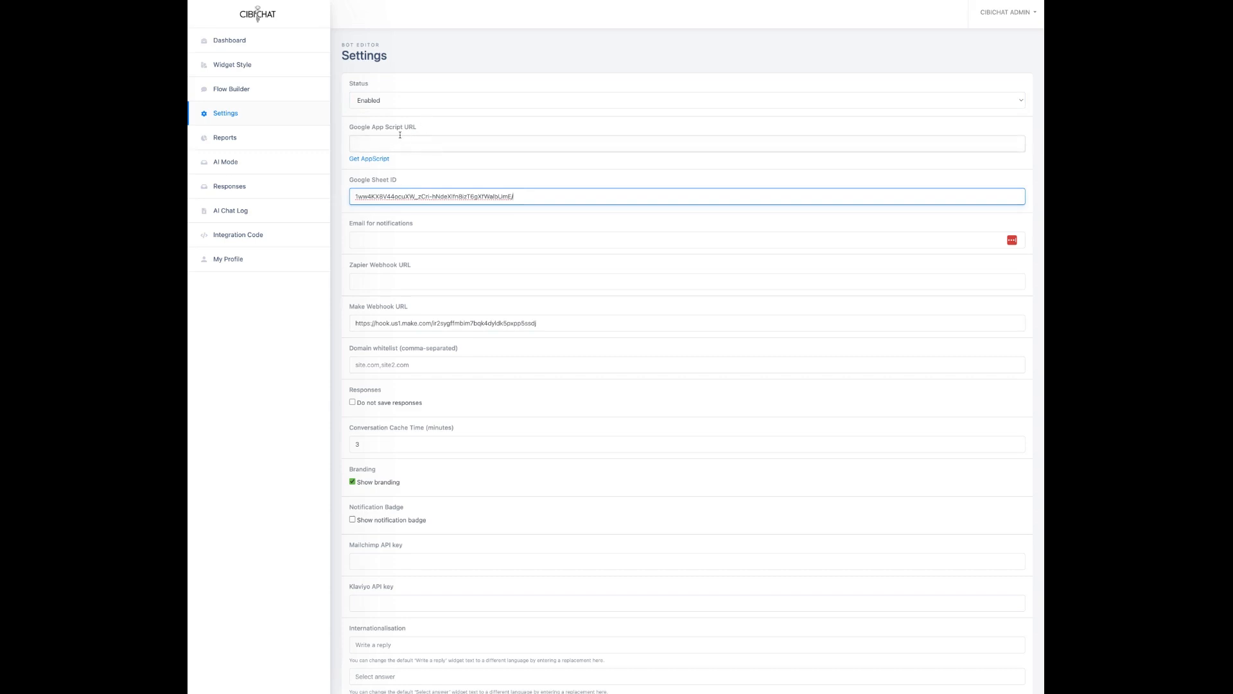
pyautogui.click(371, 160)
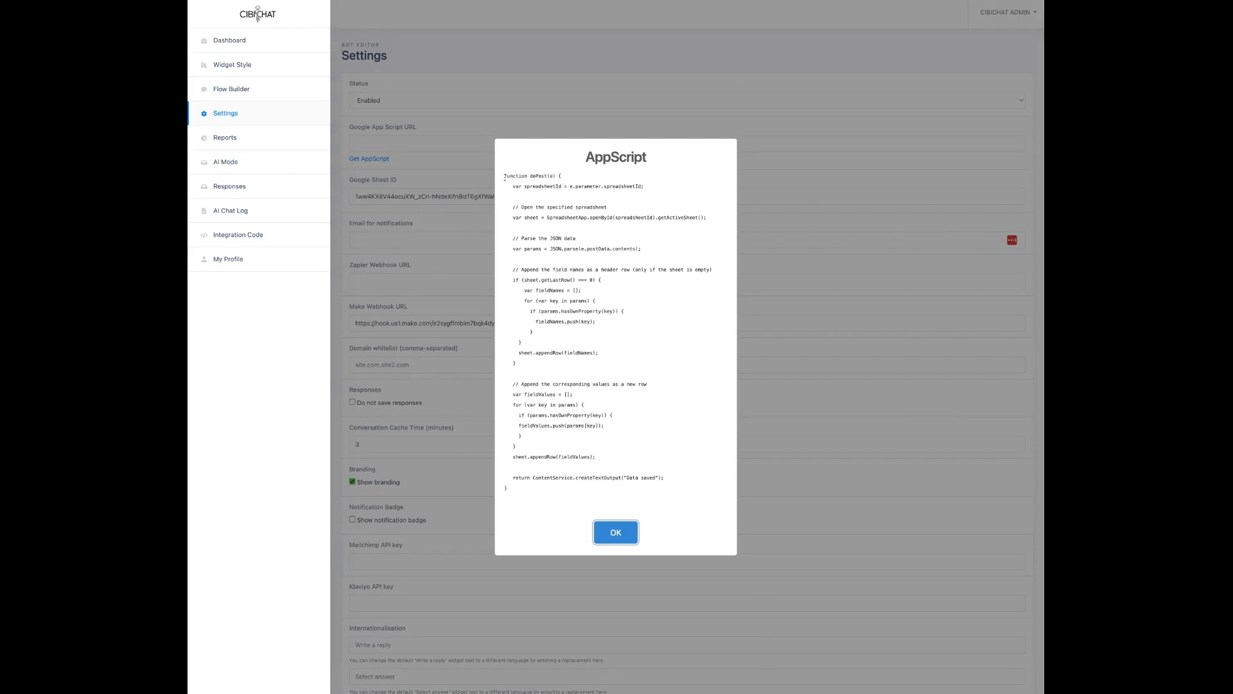
# Step: Select the entire doPost AppScript code in the dialog
pyautogui.moveTo(505, 177); pyautogui.dragTo(553, 490)
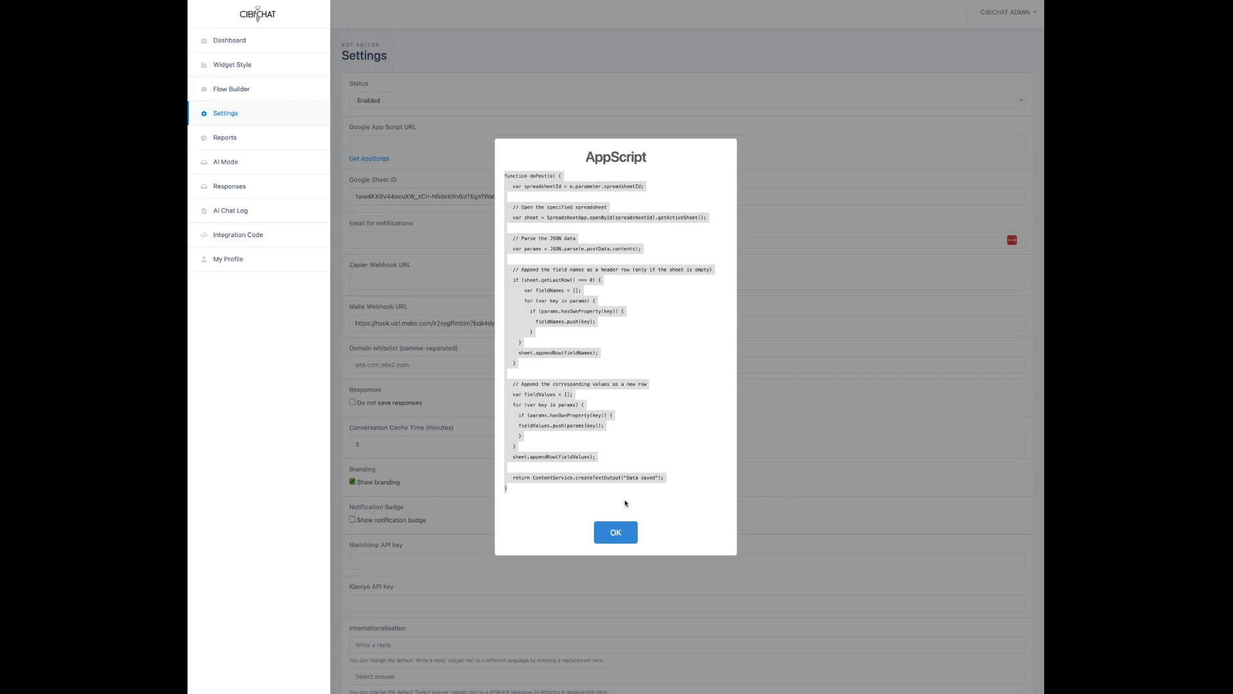
# Step: Close the AppScript dialog and clear the Google Sheet ID field
pyautogui.click(624, 537)
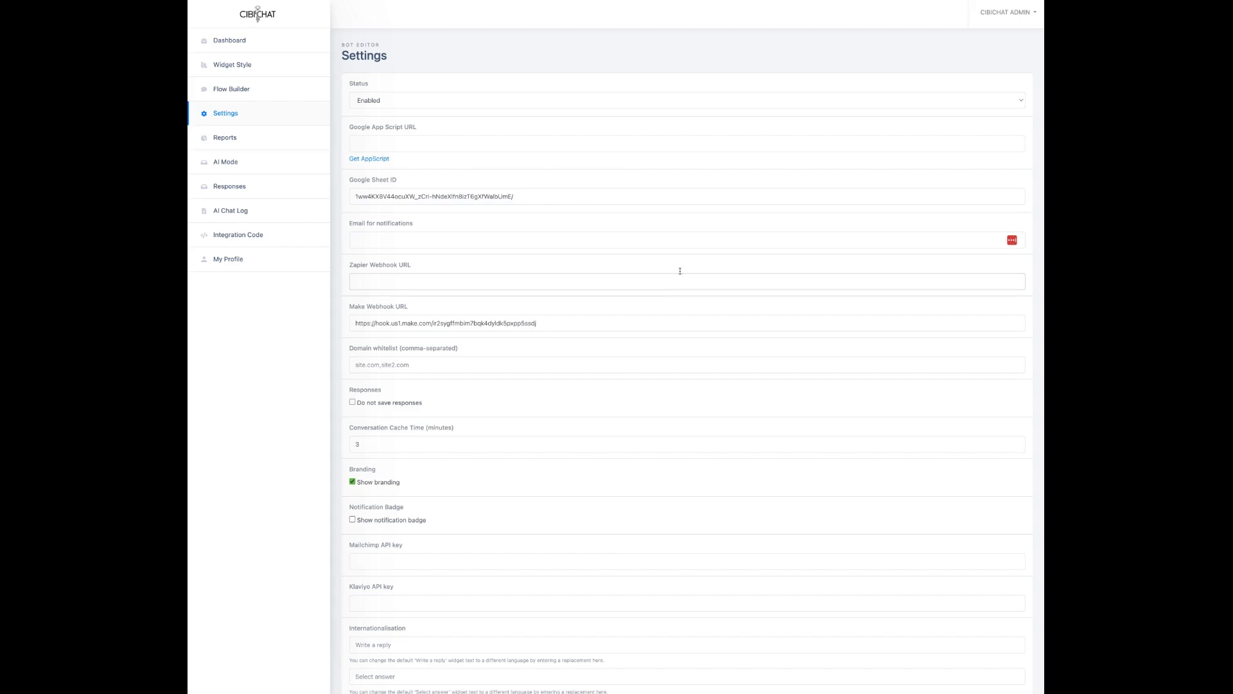
pyautogui.moveTo(518, 198); pyautogui.dragTo(346, 201)
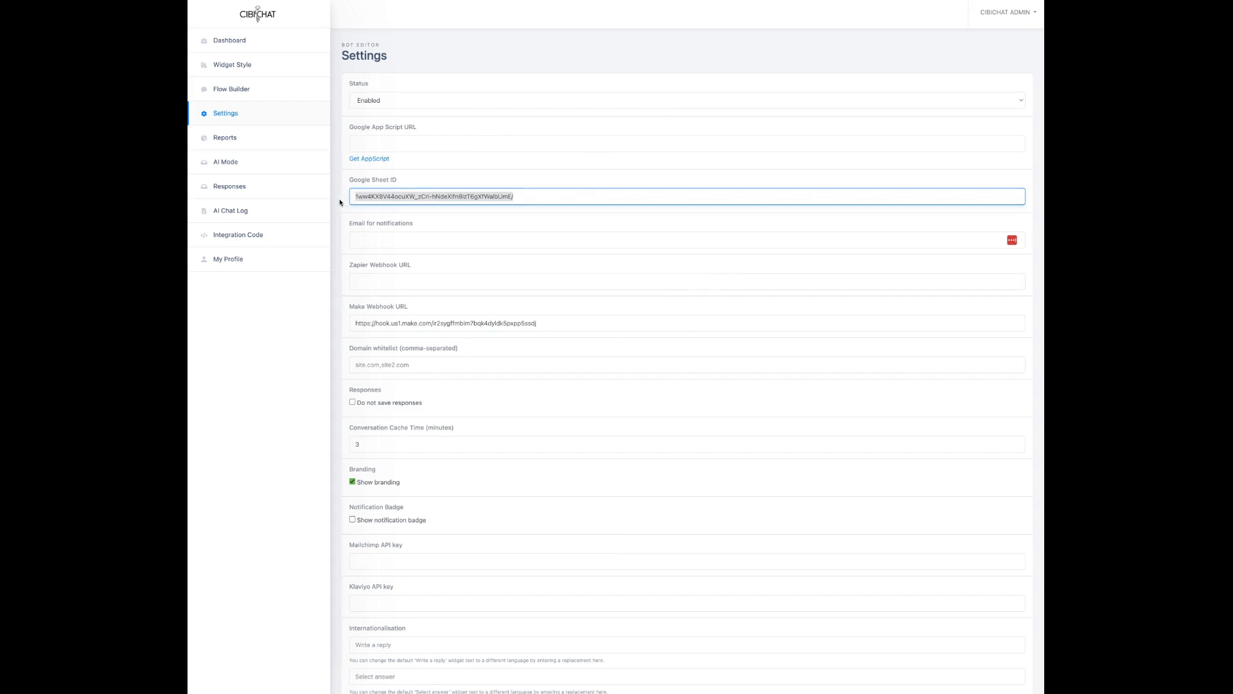
pyautogui.press('BackSpace')
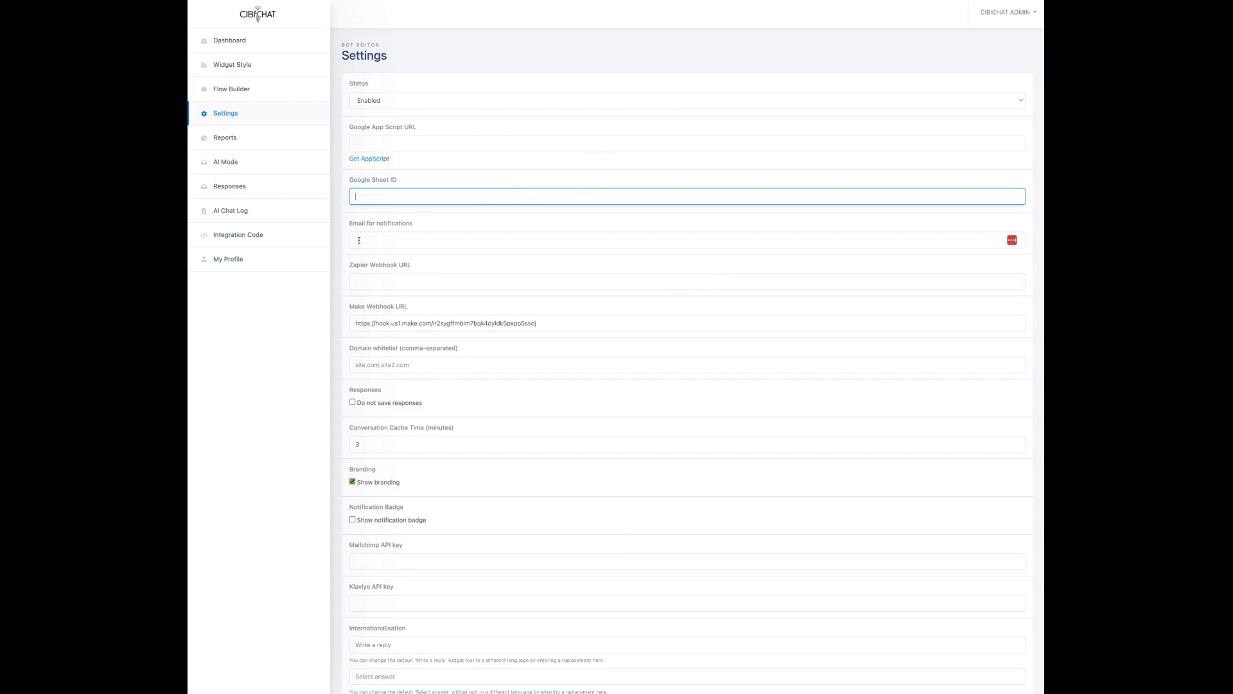
# Step: Visit the Email for notifications and Zapier Webhook URL fields
pyautogui.click(369, 239)
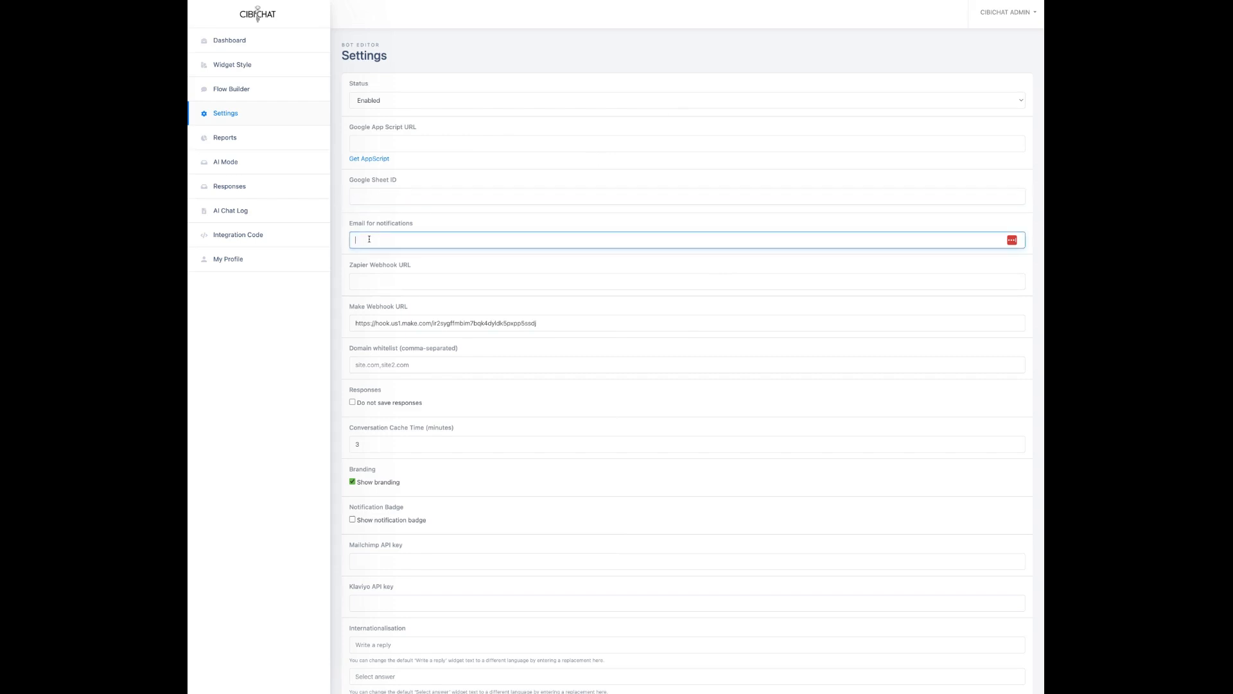
pyautogui.click(462, 224)
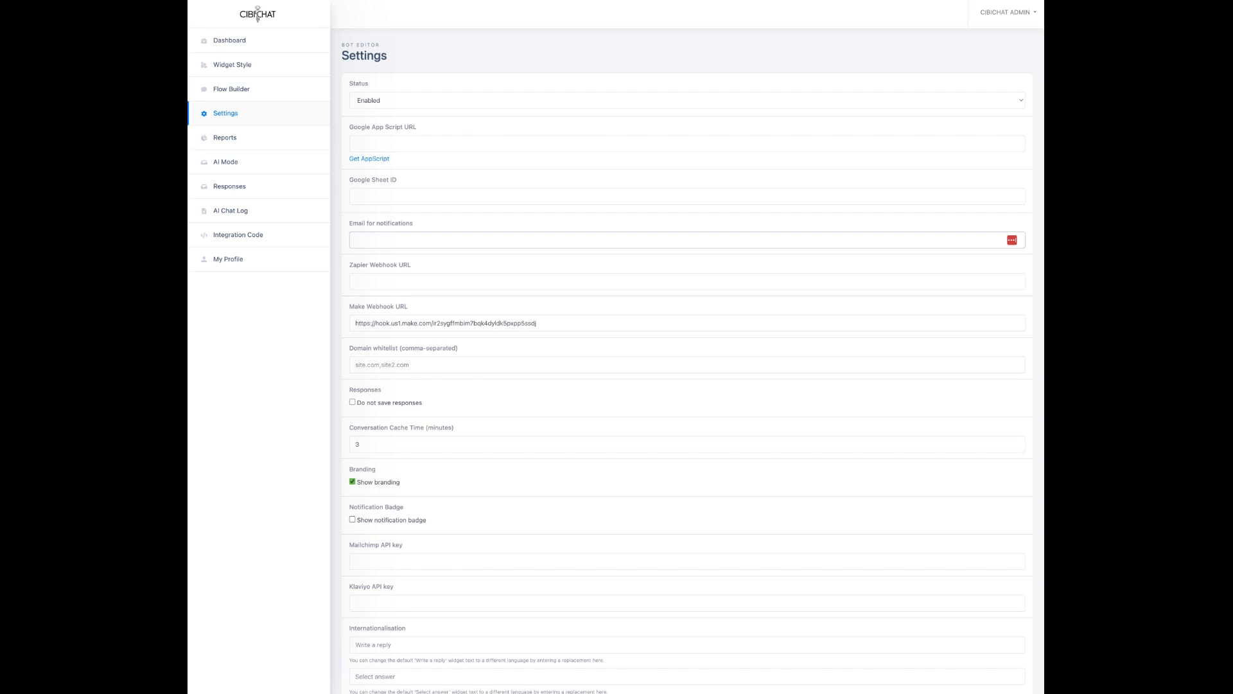
pyautogui.click(386, 283)
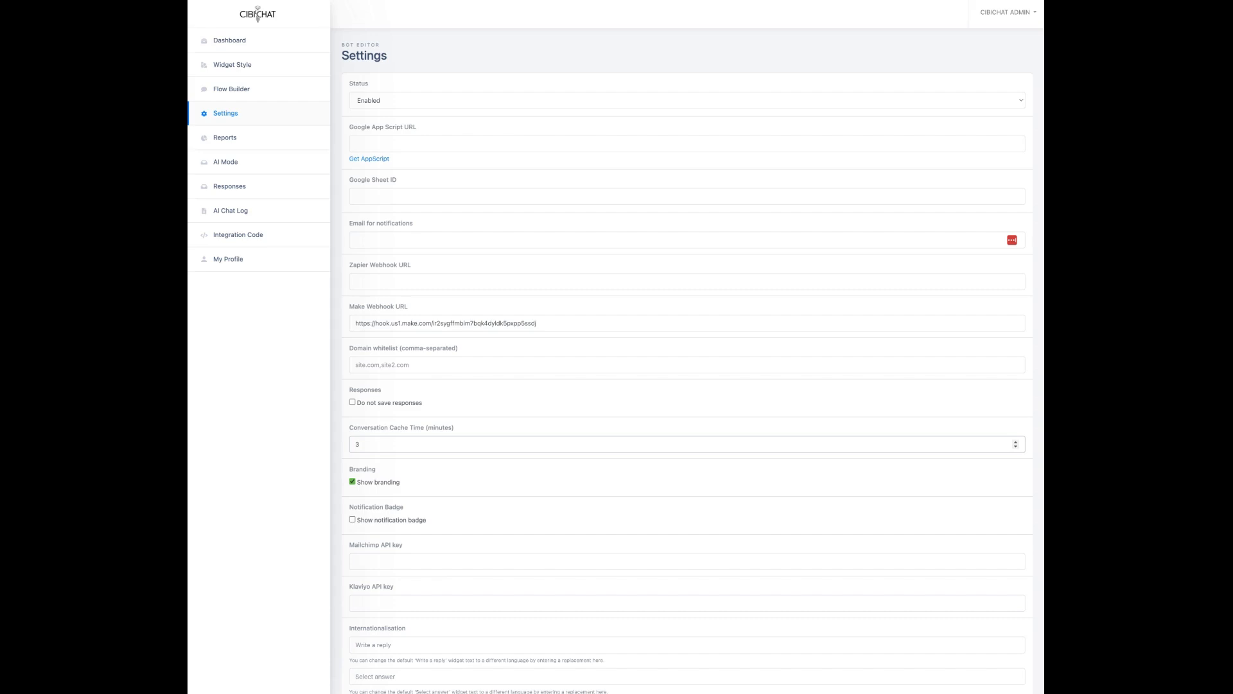
pyautogui.scroll(-3, 433, 405)
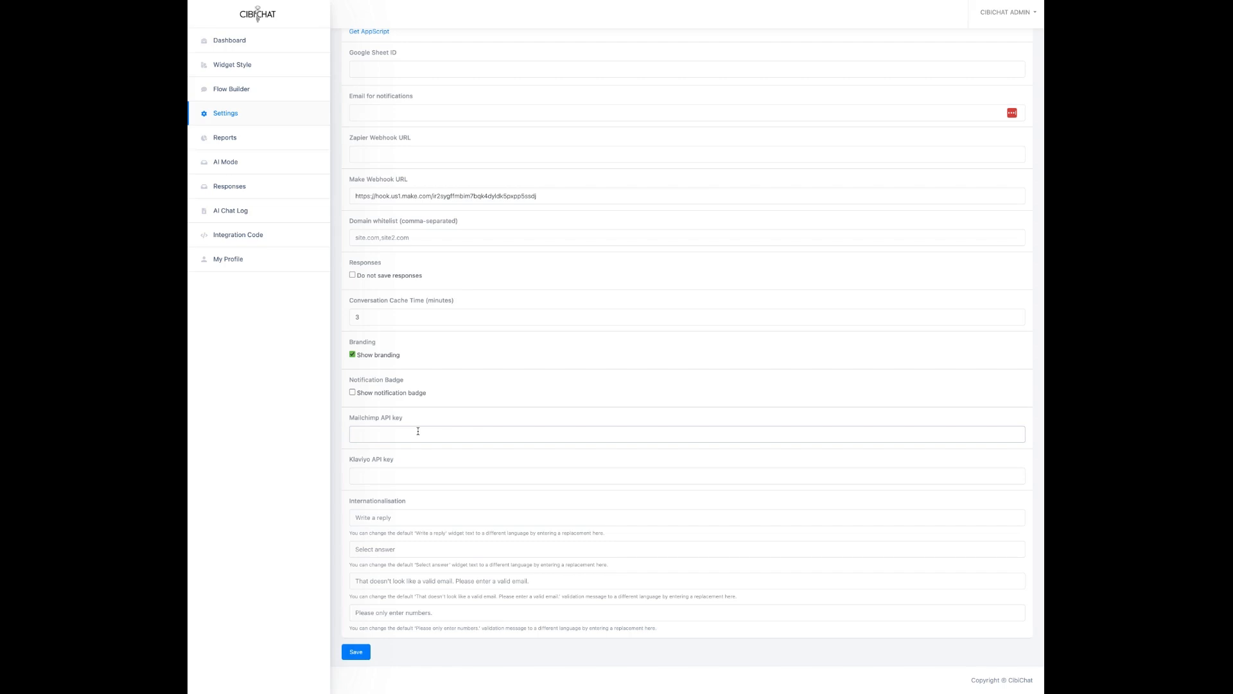
pyautogui.click(420, 481)
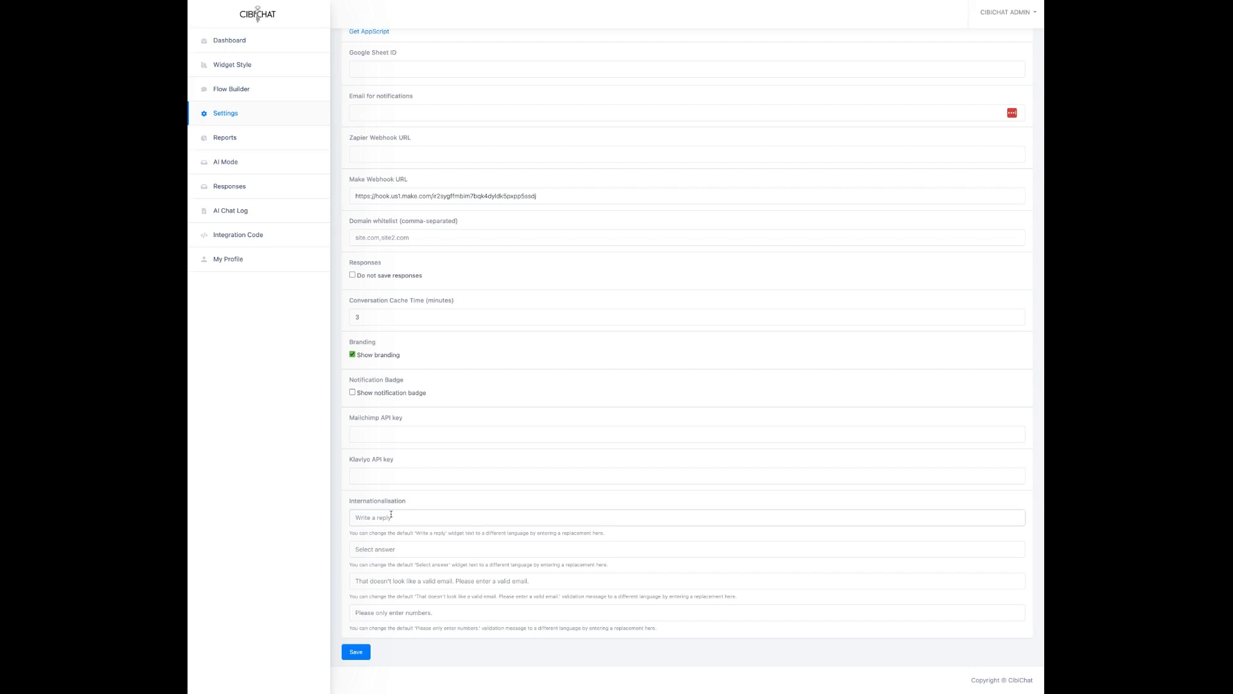
pyautogui.click(398, 606)
pyautogui.click(223, 138)
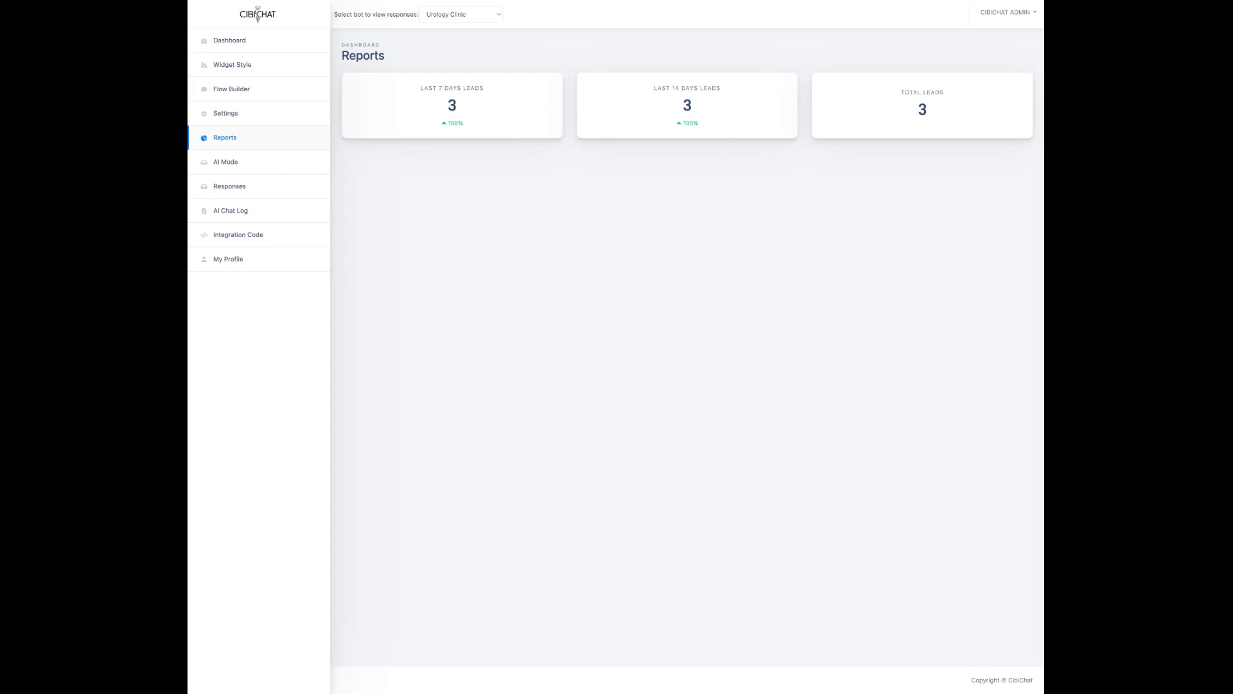
# Step: Open the bot's AI Mode settings page from the sidebar
pyautogui.click(228, 163)
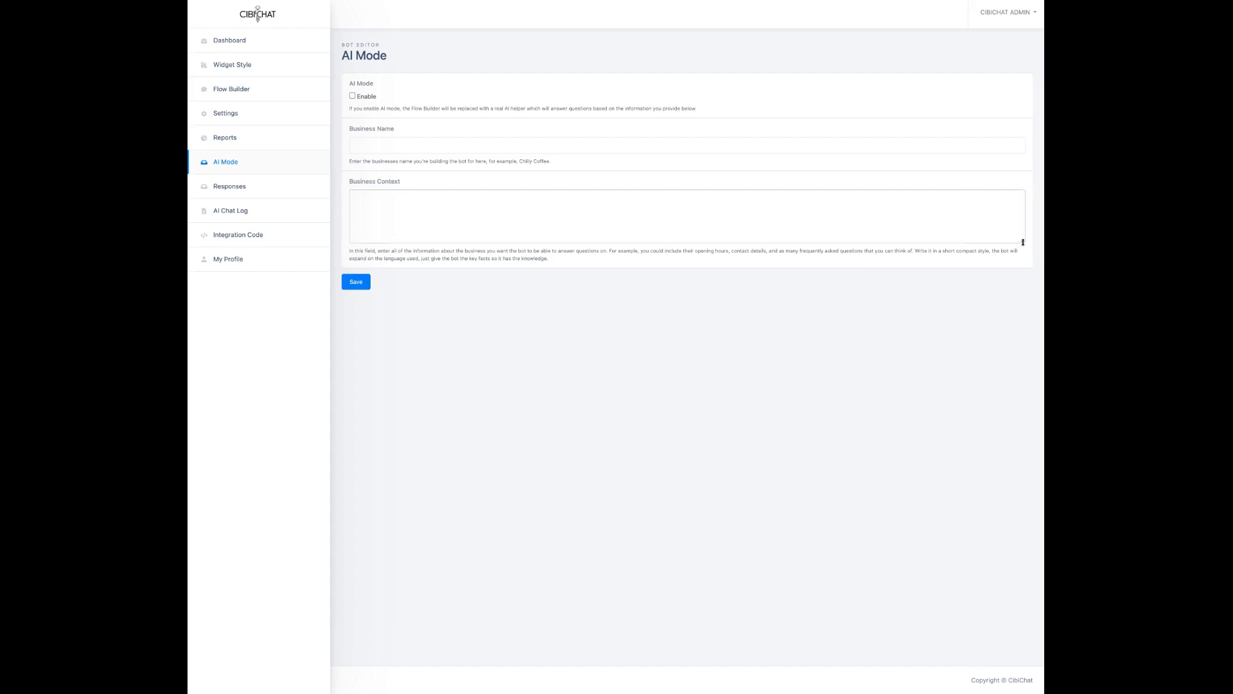
# Step: Make the Business Context box taller, then view the bot's collected Responses
pyautogui.moveTo(1023, 242); pyautogui.dragTo(1027, 388)
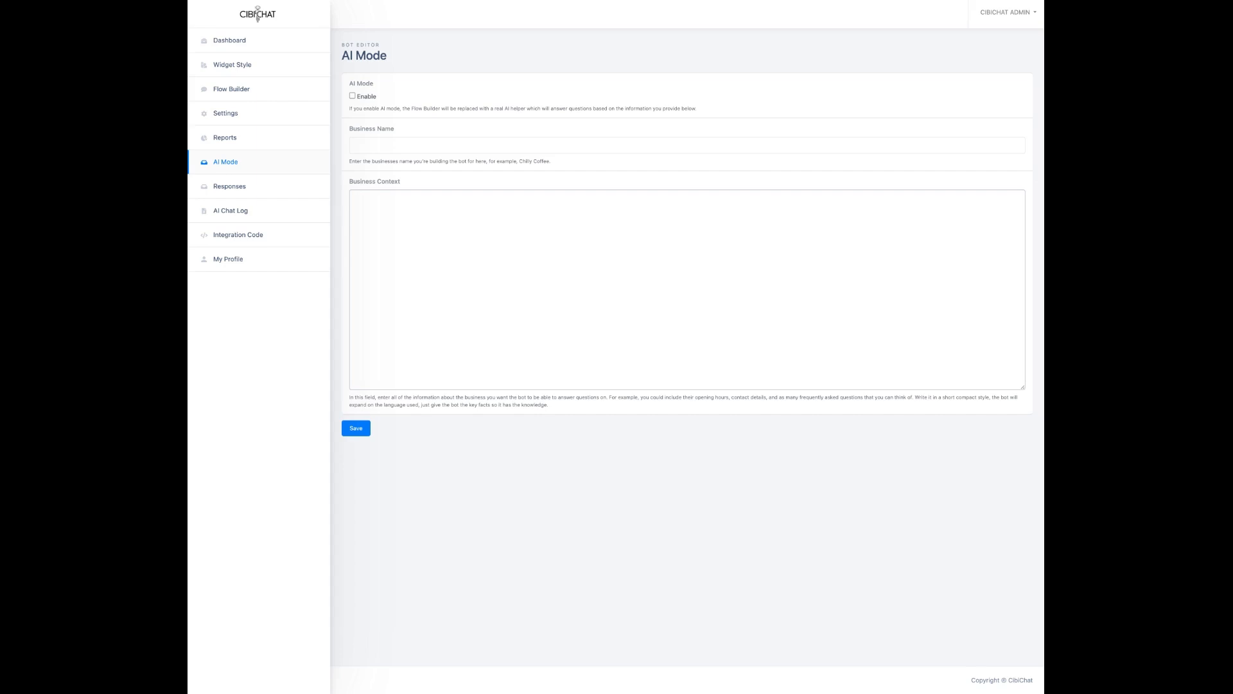
pyautogui.click(232, 189)
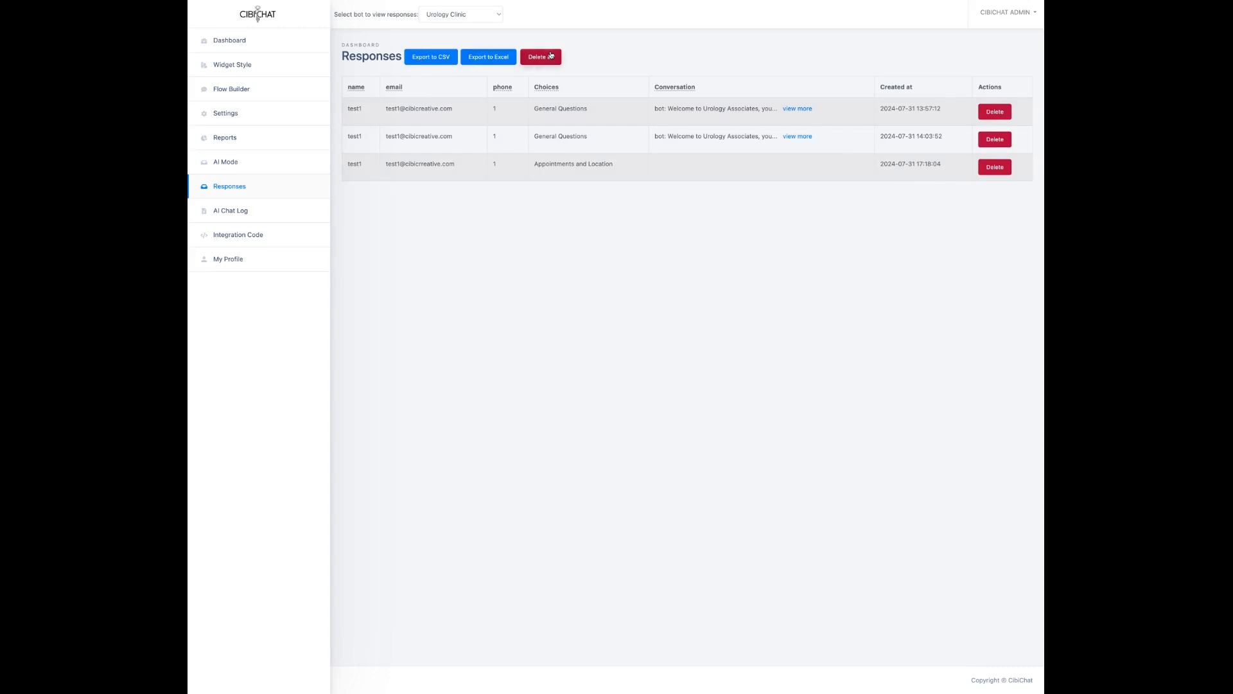
# Step: Open the empty AI Chat Log, then display the Urology Clinic bot's integration code
pyautogui.click(227, 212)
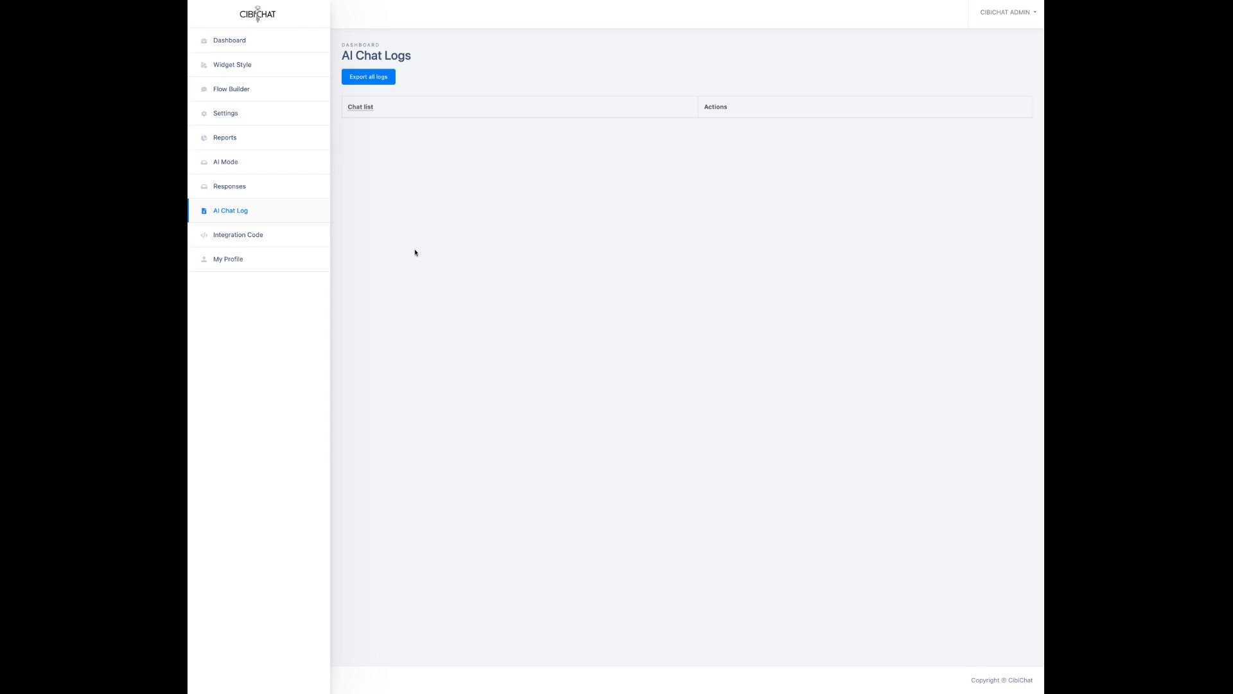
pyautogui.click(237, 238)
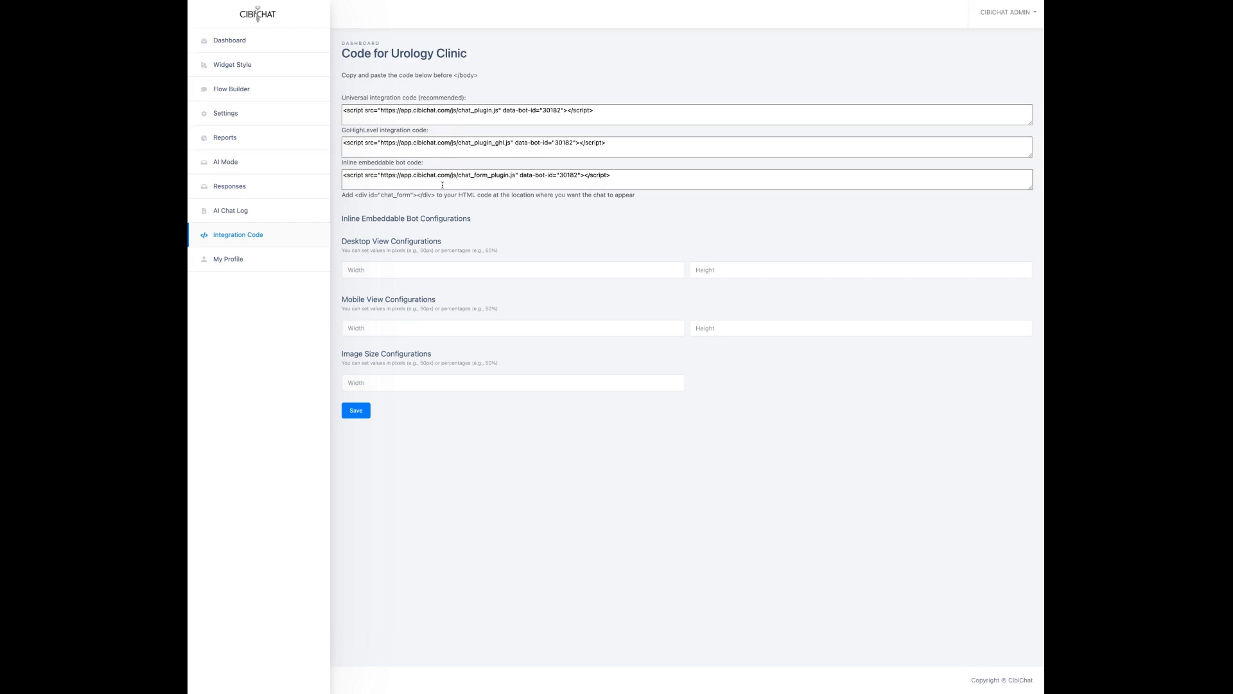
# Step: Select the Desktop Width field on the Urology Clinic Integration Code page
pyautogui.click(432, 269)
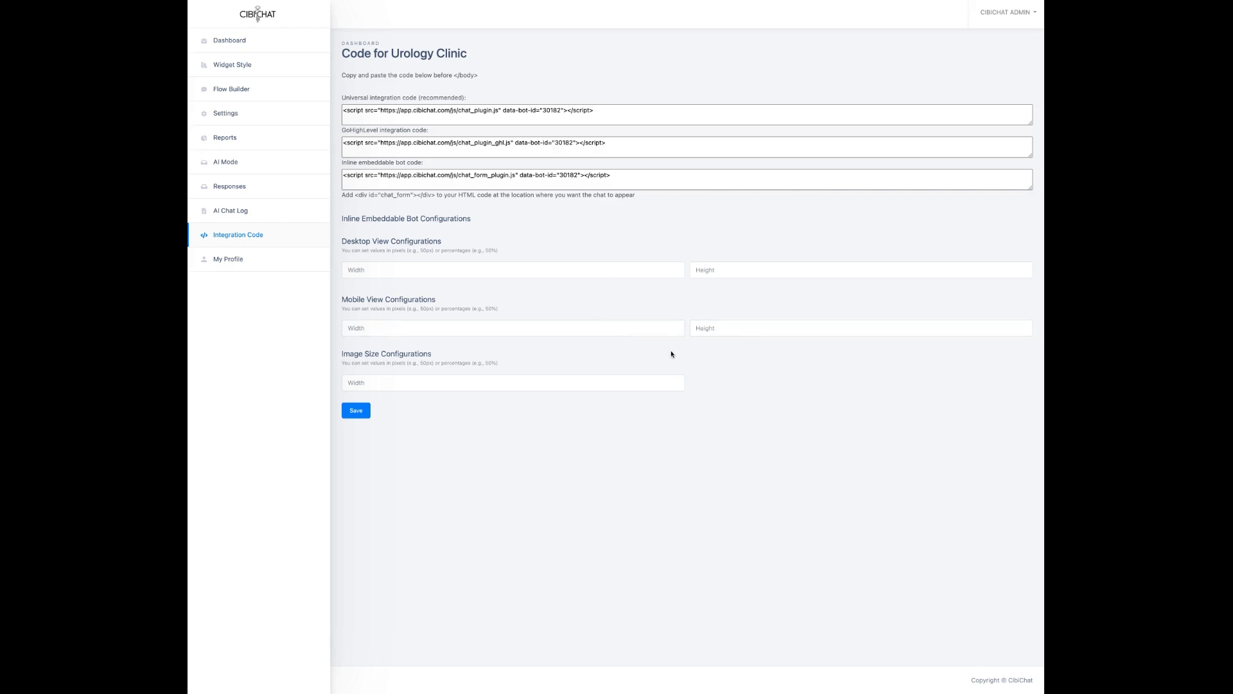
# Step: Focus the Image Size Width field, then go to the bot's Flow Builder
pyautogui.click(428, 390)
pyautogui.click(235, 93)
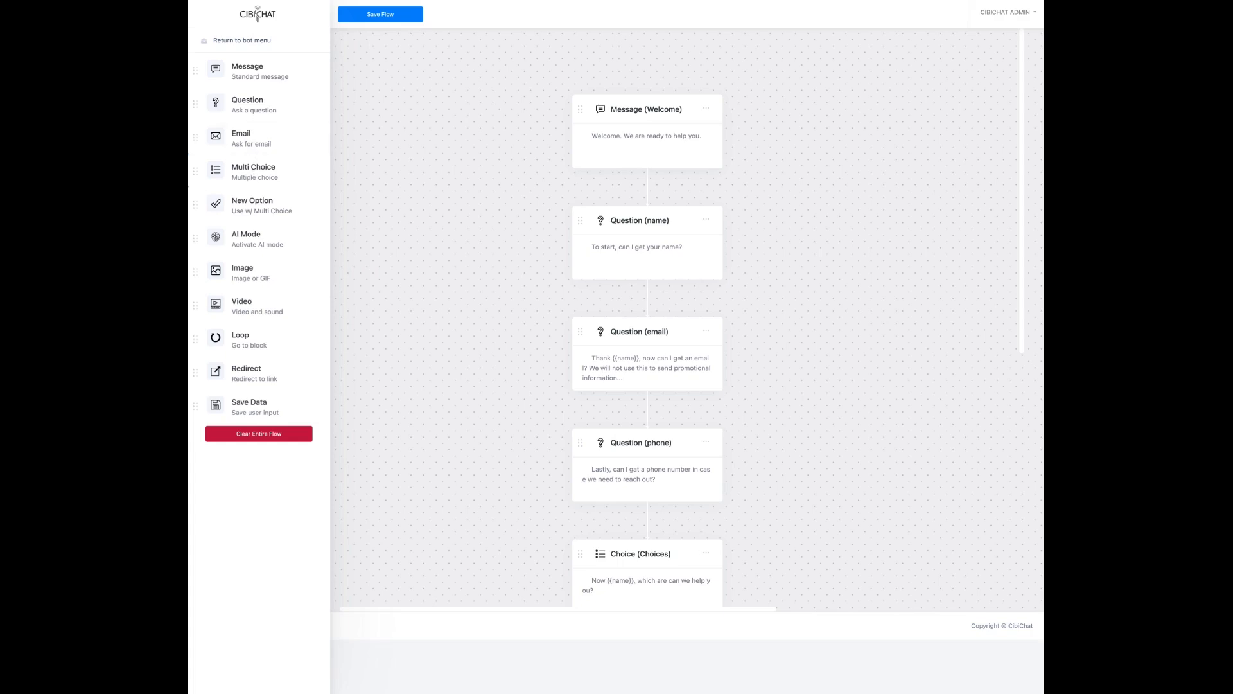
# Step: Scroll down the flow canvas toward the Choices block and its branches
pyautogui.scroll(-4, 498, 295)
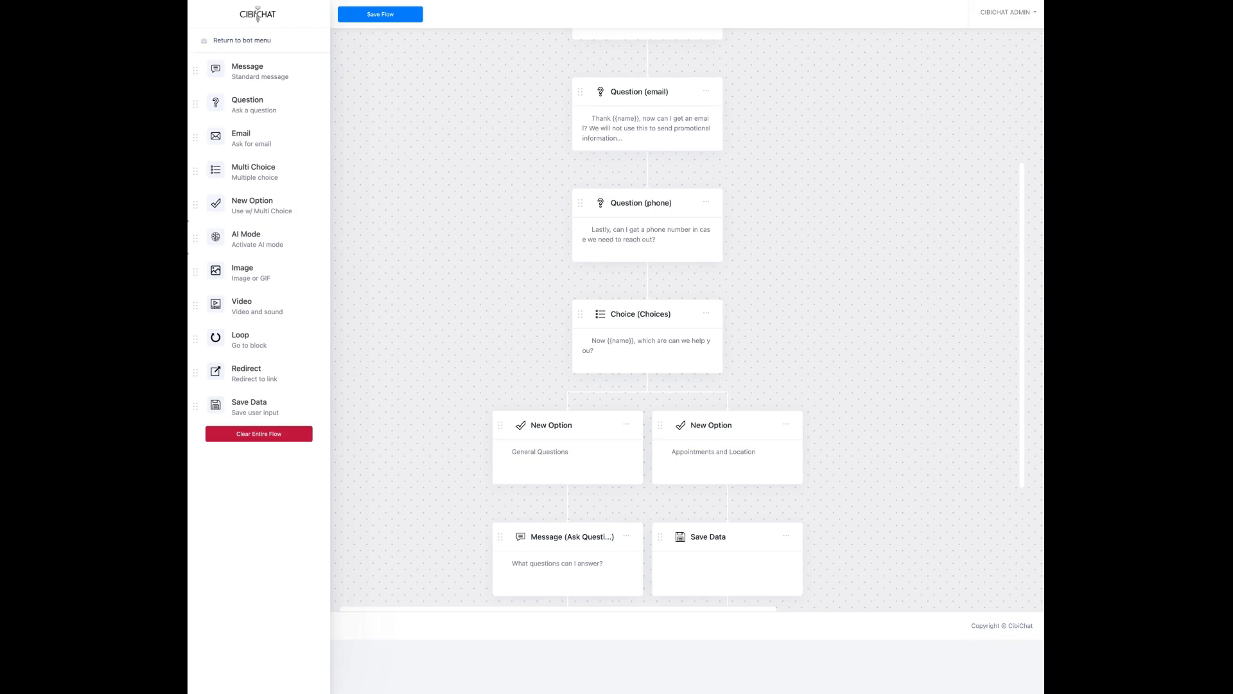
# Step: Scroll down to the General Questions and Appointments branches, then back up toward Welcome
pyautogui.scroll(-3, 525, 491)
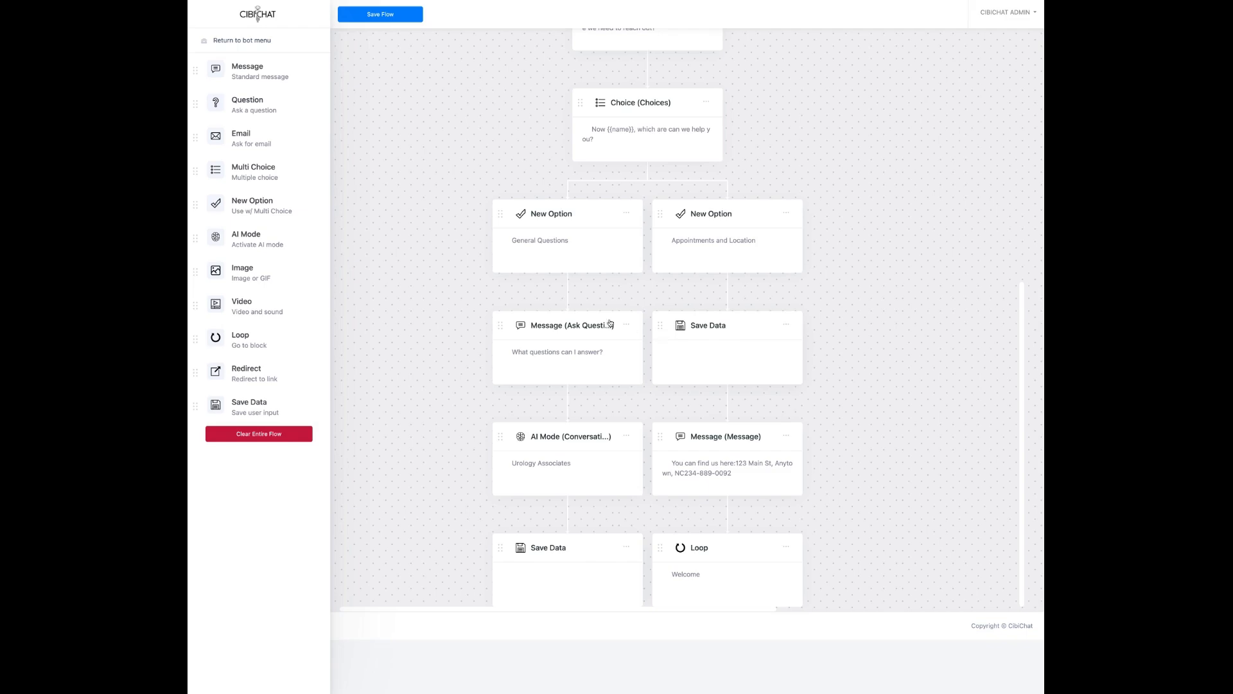
pyautogui.scroll(7, 429, 249)
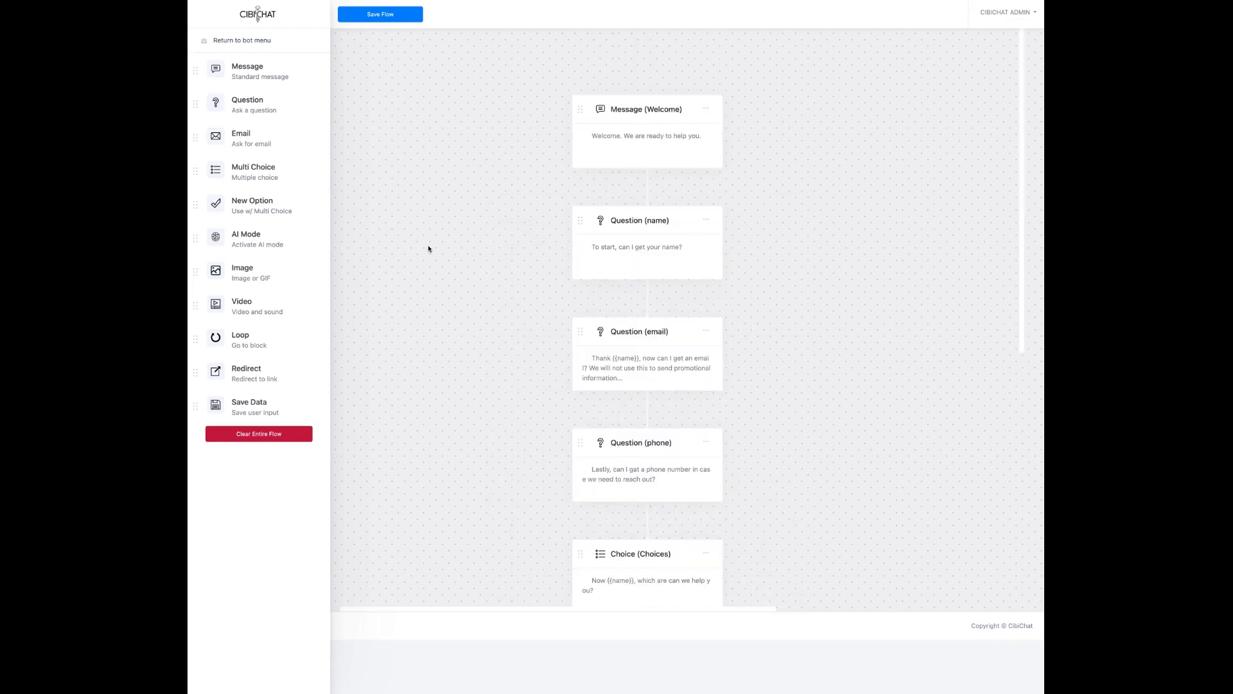
# Step: Open the Welcome block ('Welcome. We are ready to help you.') and focus its Block Name
pyautogui.click(651, 137)
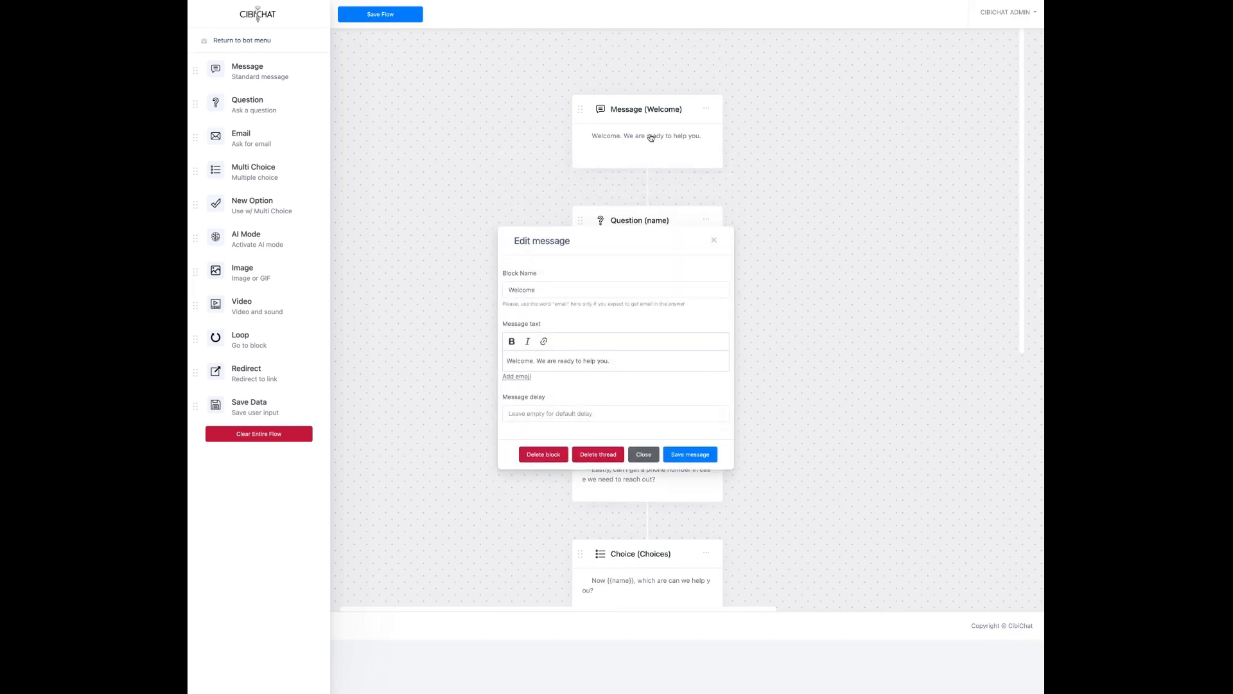
pyautogui.click(541, 289)
# Step: Close the Welcome editor and inspect the 'name' question block without changing it
pyautogui.click(645, 455)
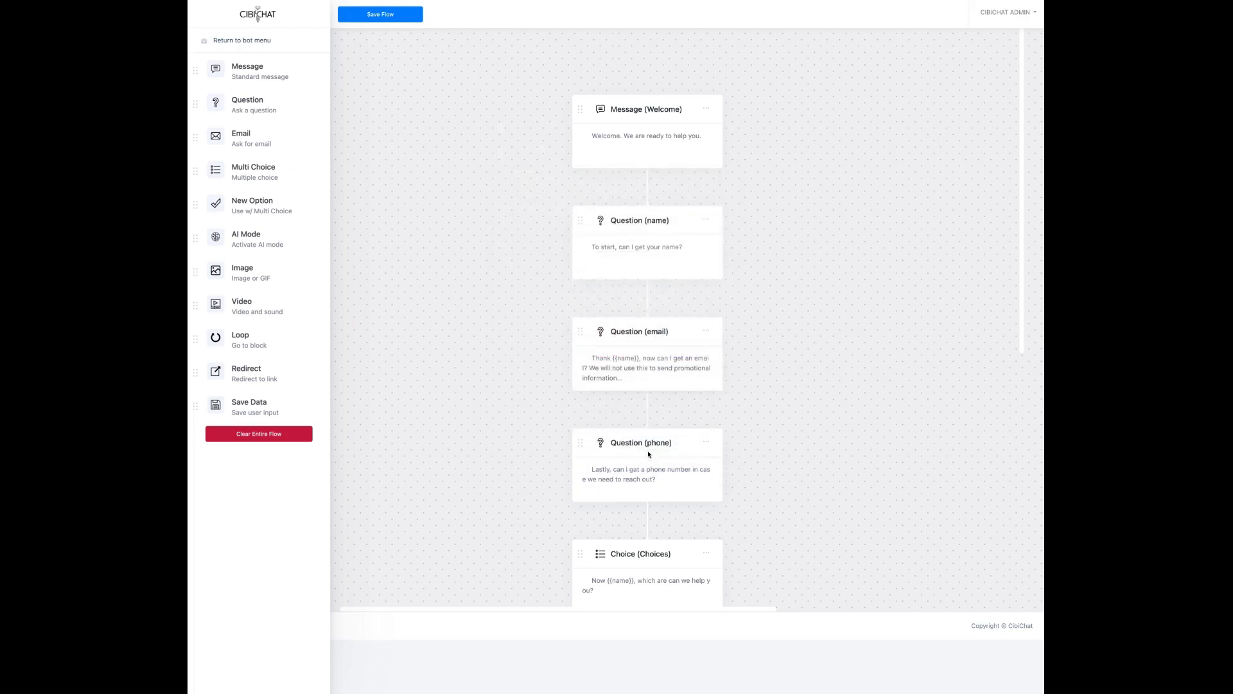
pyautogui.click(638, 251)
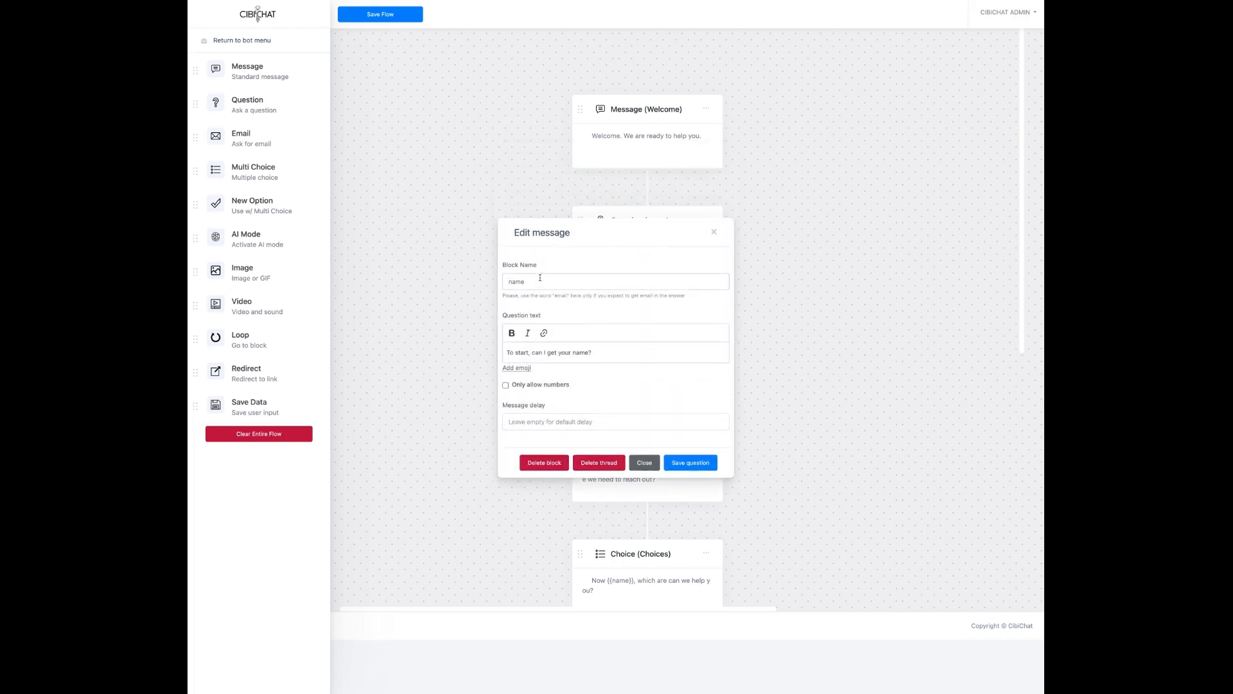
pyautogui.moveTo(505, 282); pyautogui.dragTo(548, 283)
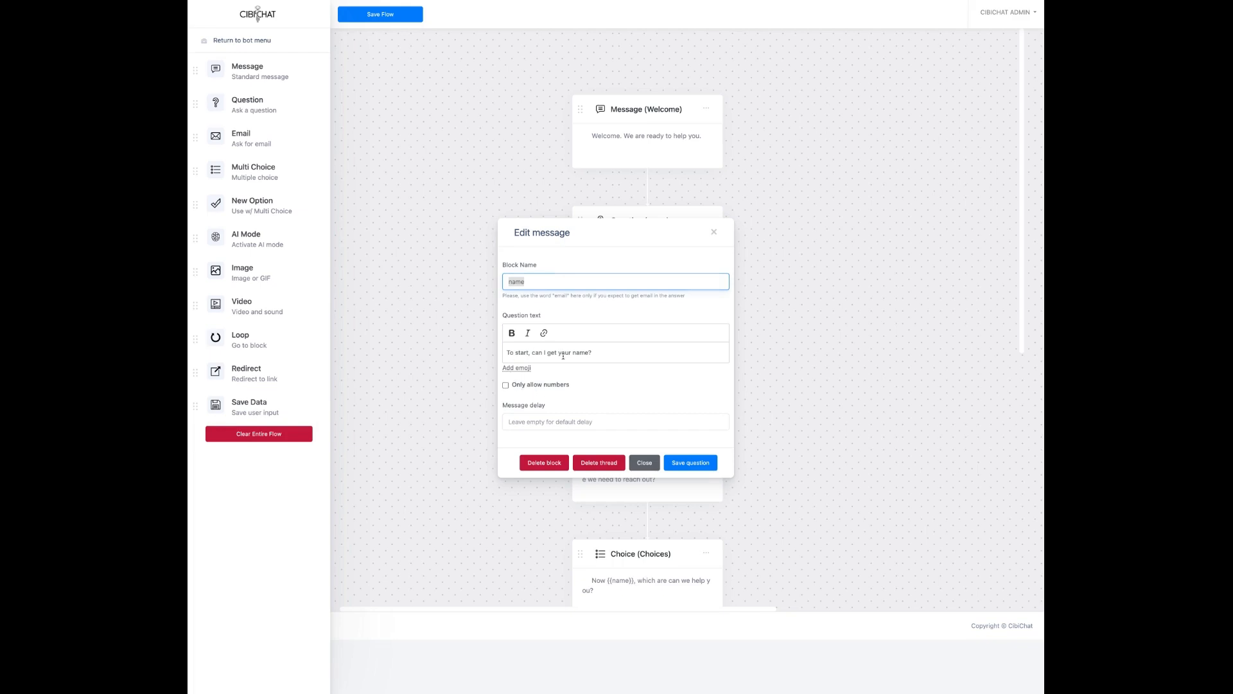
pyautogui.click(645, 463)
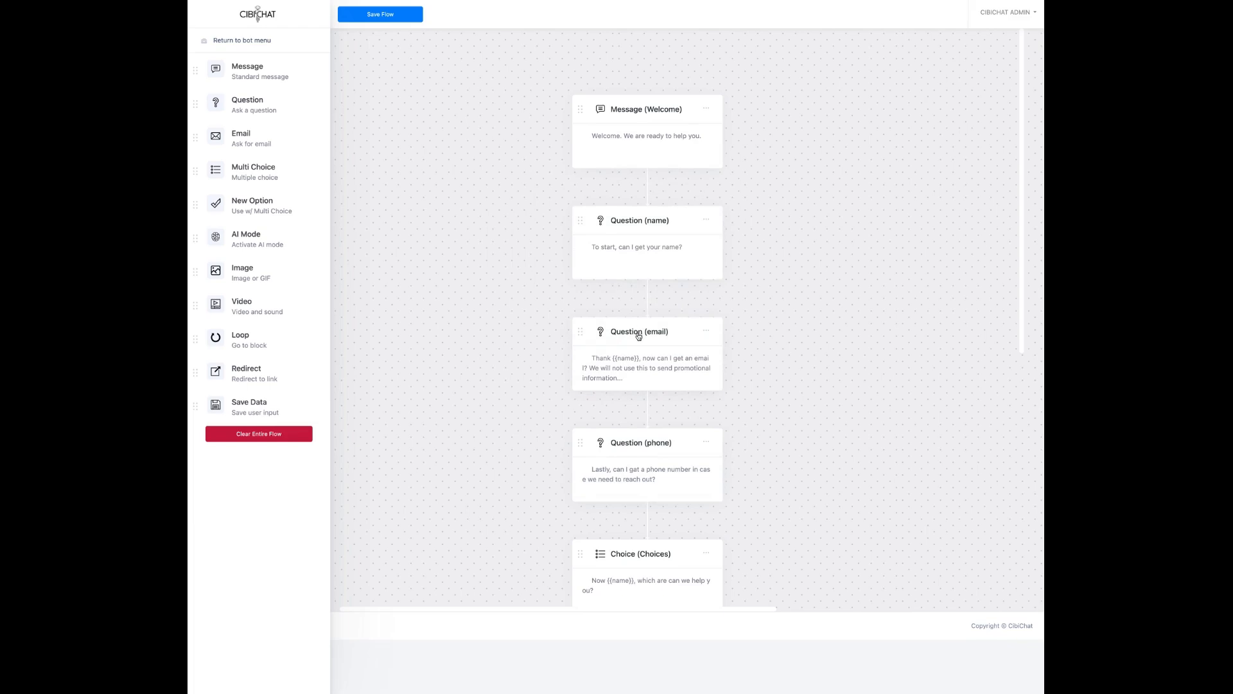
# Step: Fix the email question to read 'Thanks {{name}}, now can I get an email?' and save
pyautogui.click(638, 336)
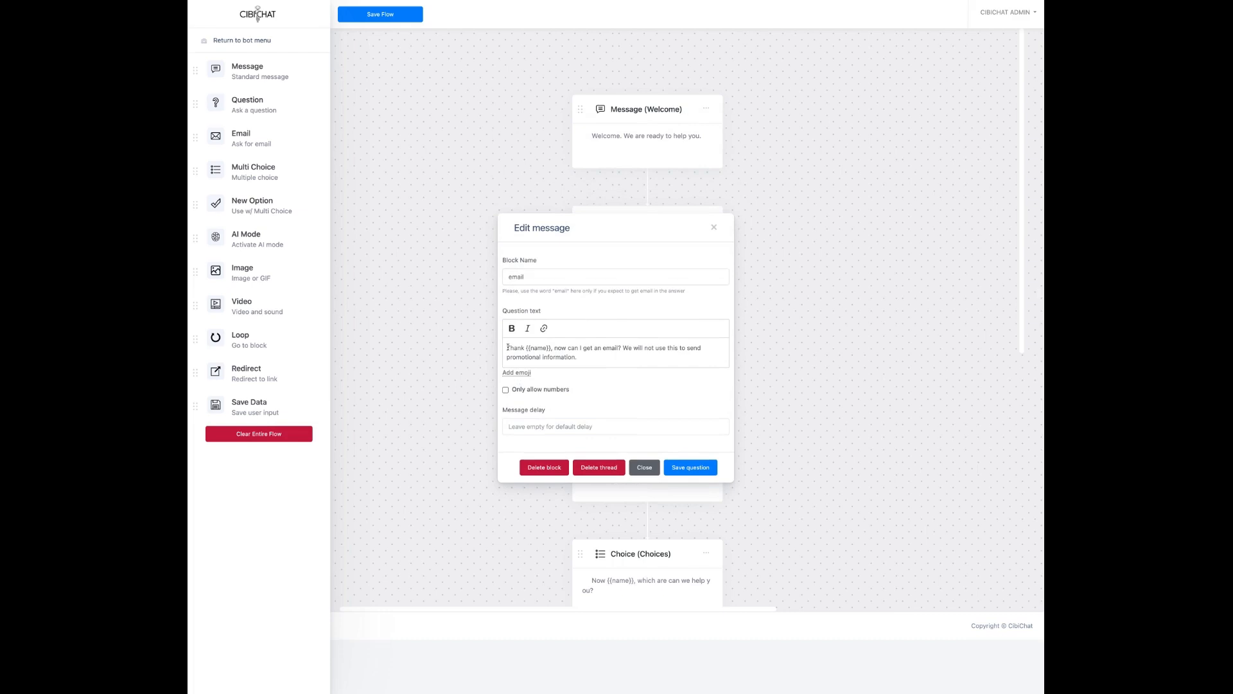
pyautogui.moveTo(525, 348); pyautogui.dragTo(550, 349)
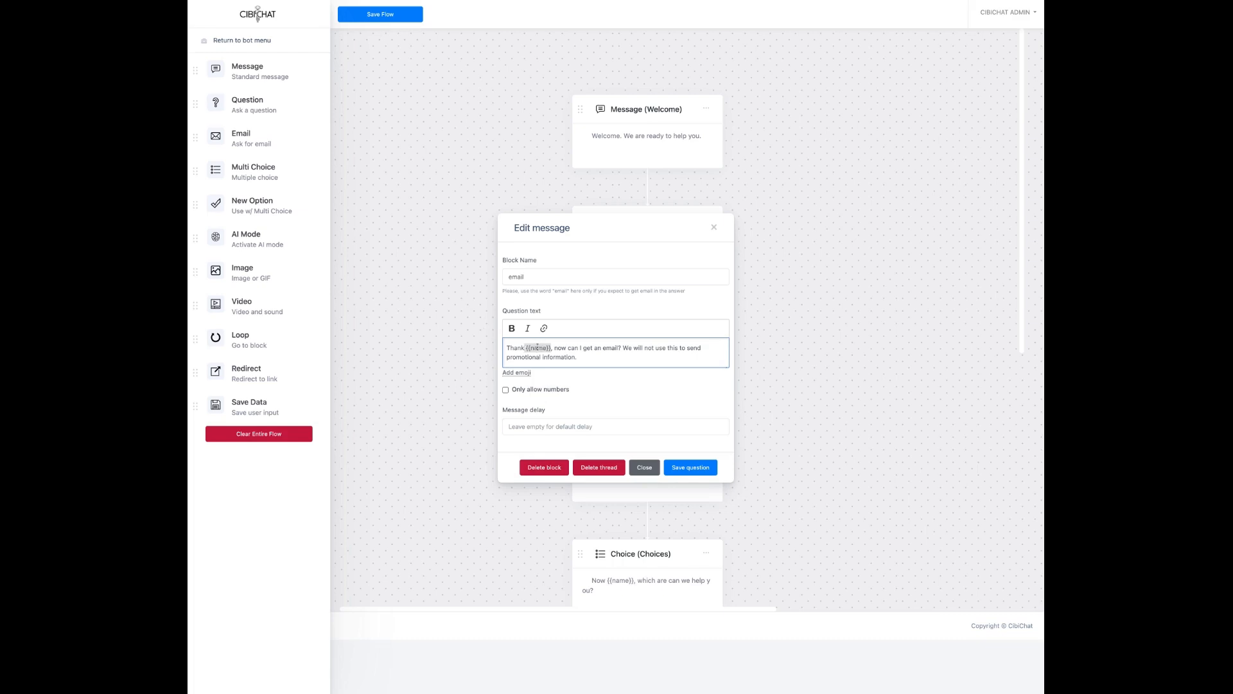
pyautogui.click(522, 349)
pyautogui.write('s')
pyautogui.click(699, 468)
# Step: Inspect the Choices block unchanged, then scroll down to its General Questions and Appointments branches
pyautogui.scroll(-3, 507, 387)
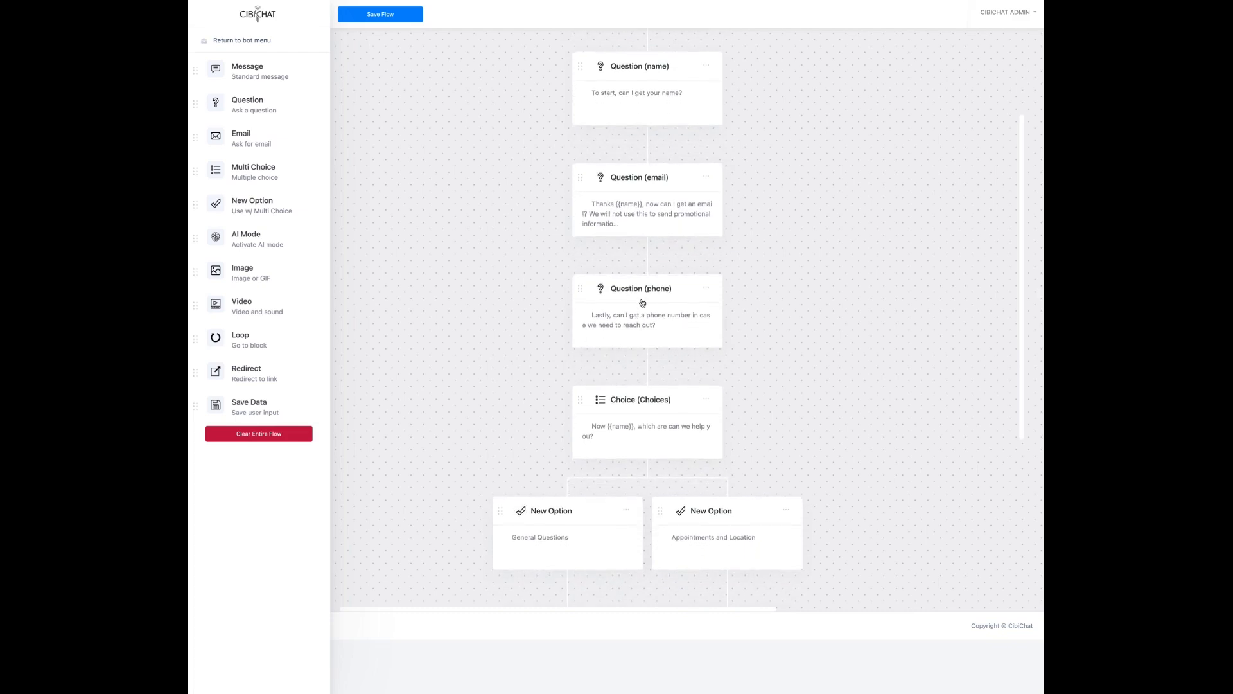
pyautogui.scroll(2, 621, 278)
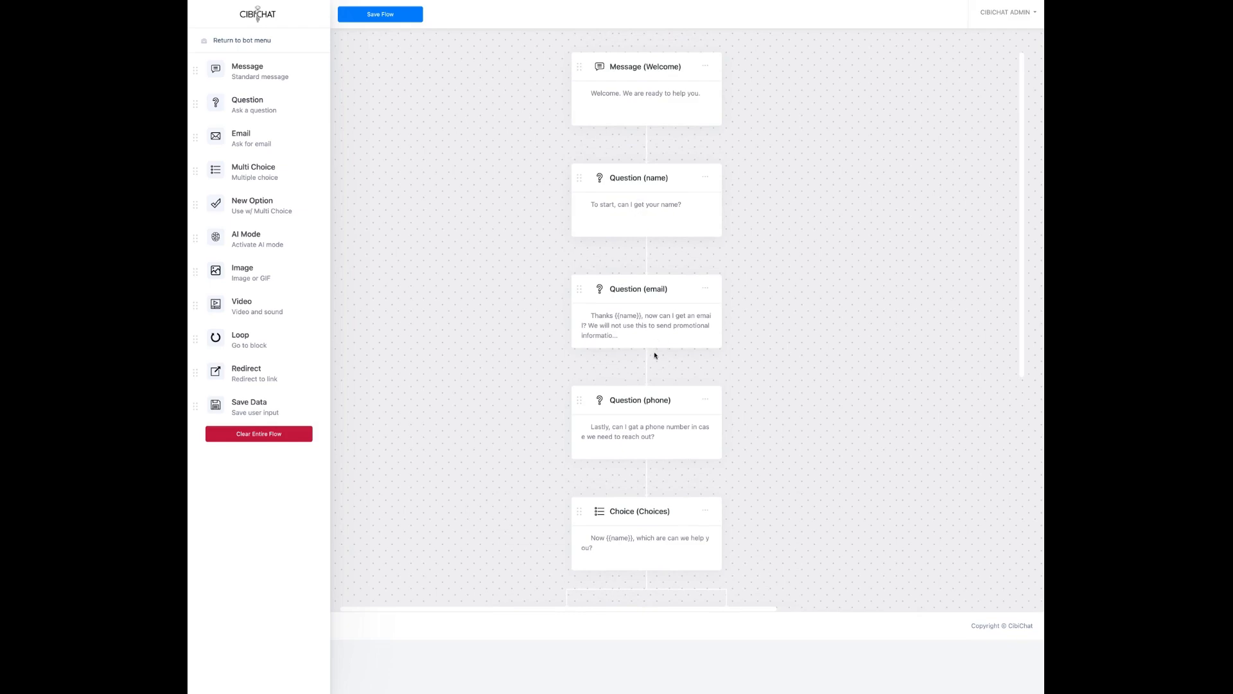
pyautogui.scroll(-3, 653, 422)
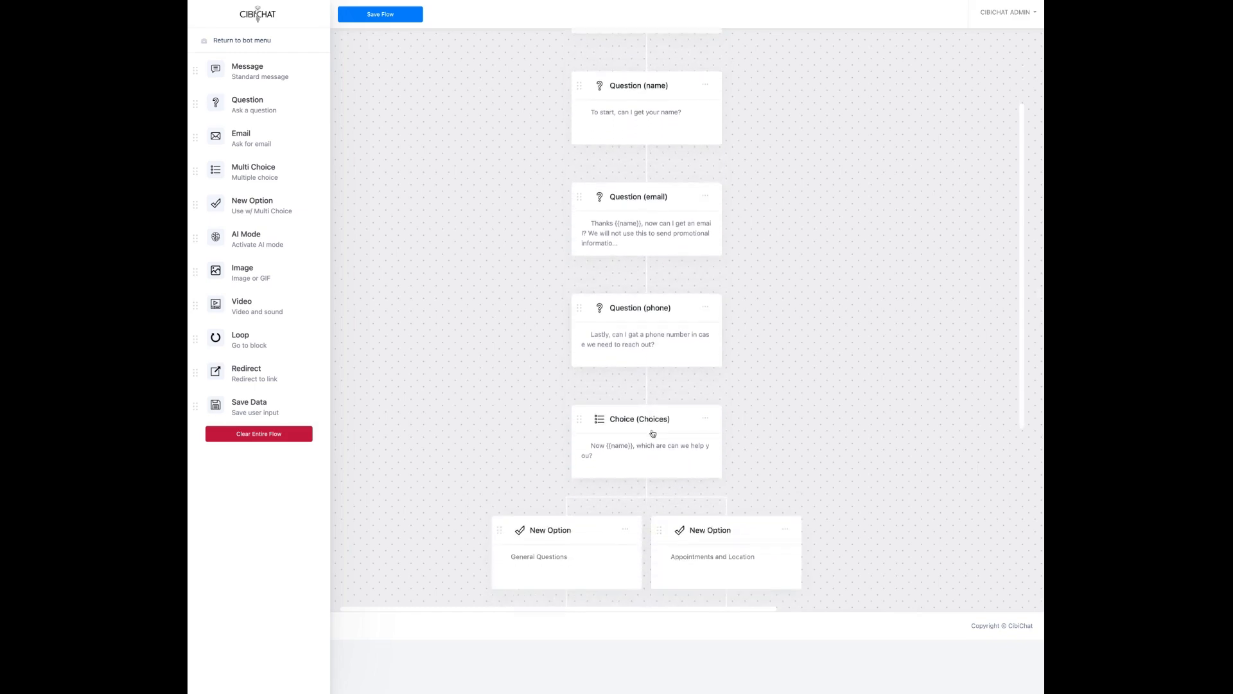
pyautogui.click(652, 429)
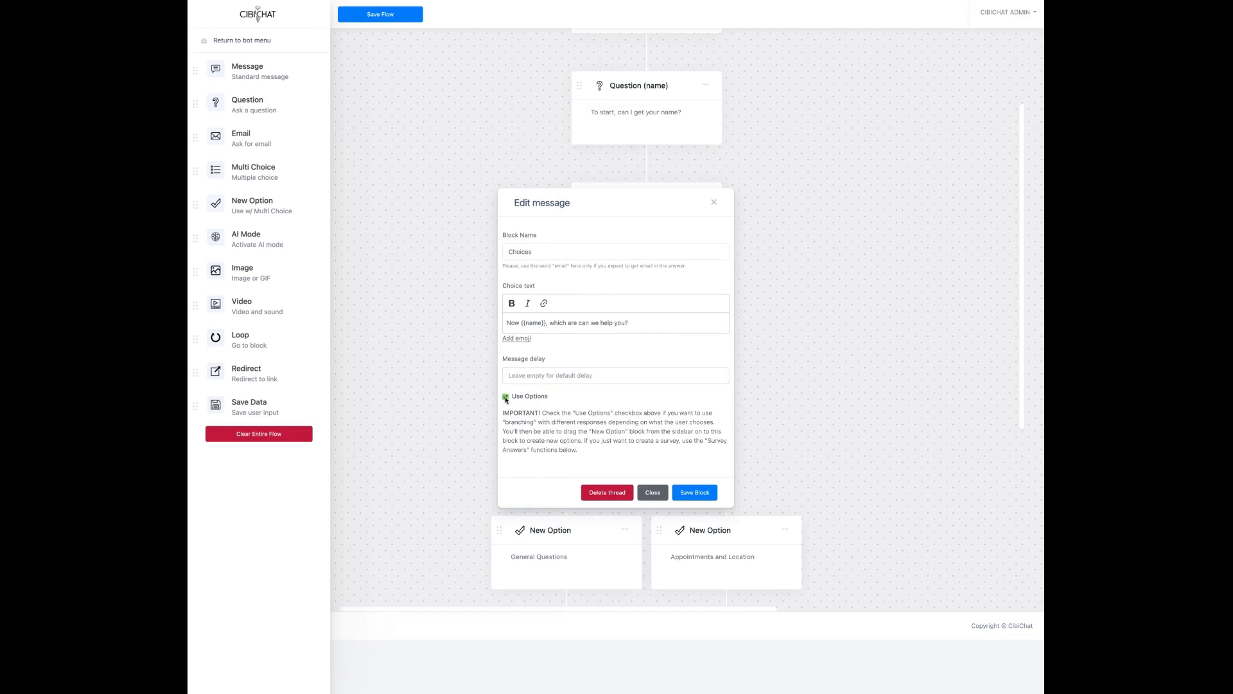
pyautogui.click(648, 494)
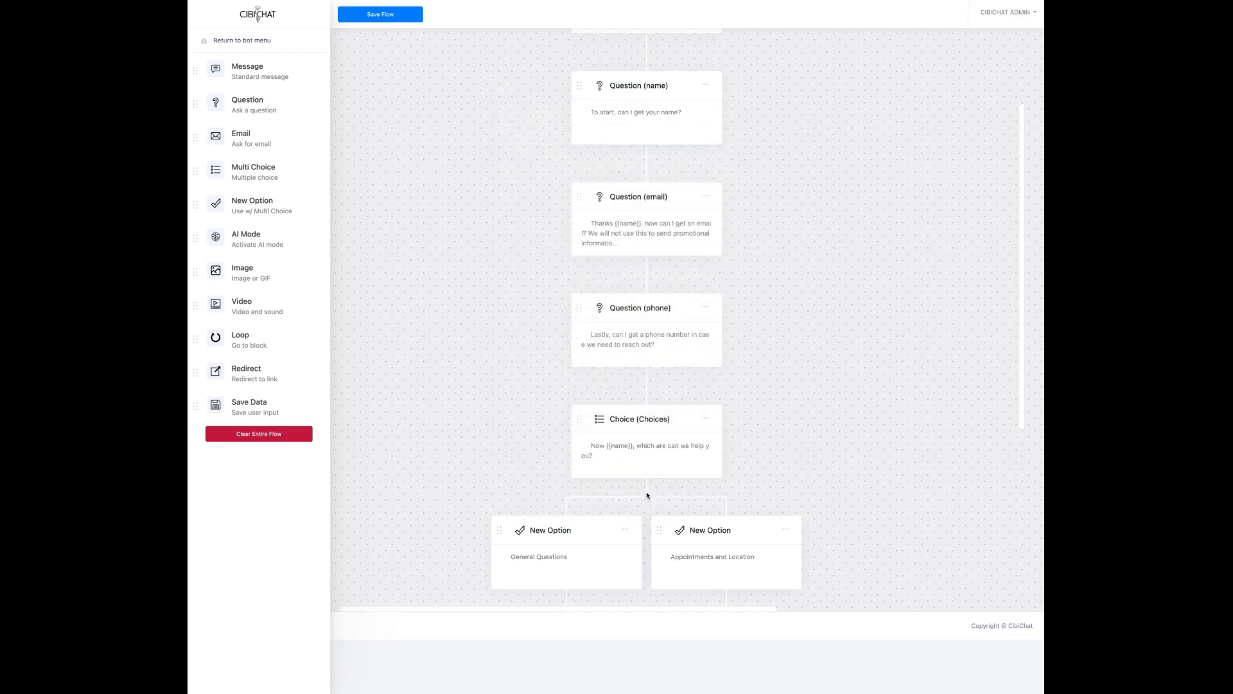
pyautogui.scroll(-4, 507, 410)
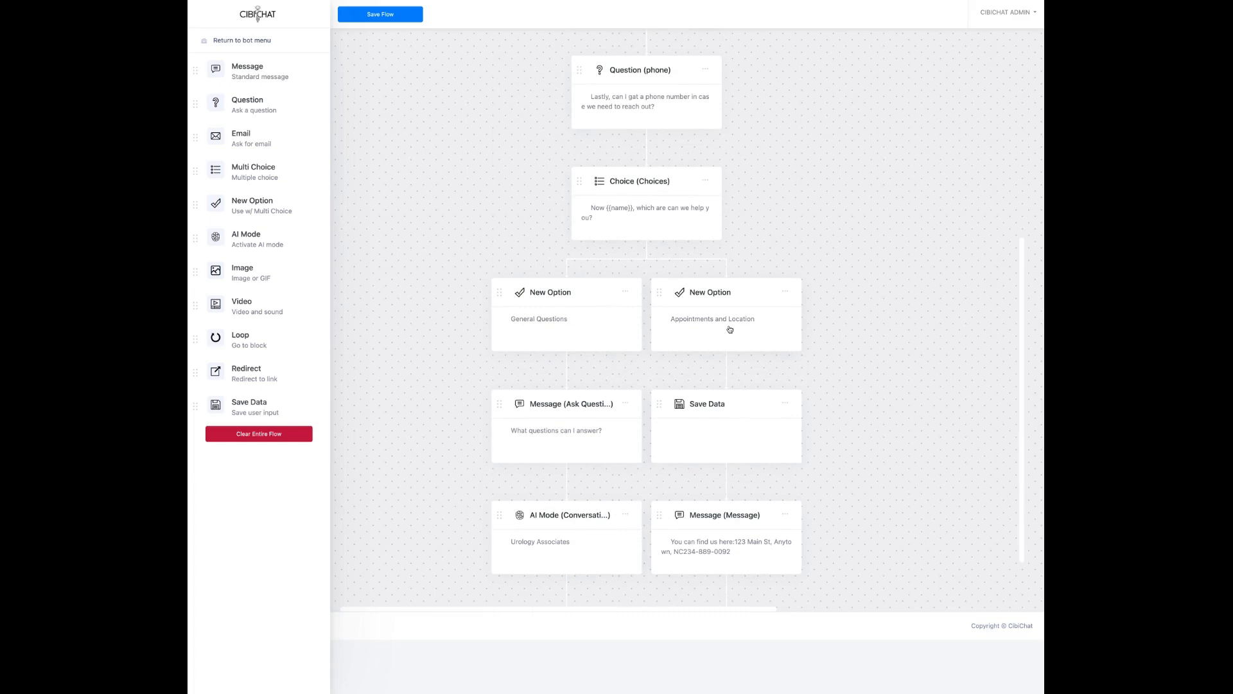
pyautogui.scroll(-1, 730, 330)
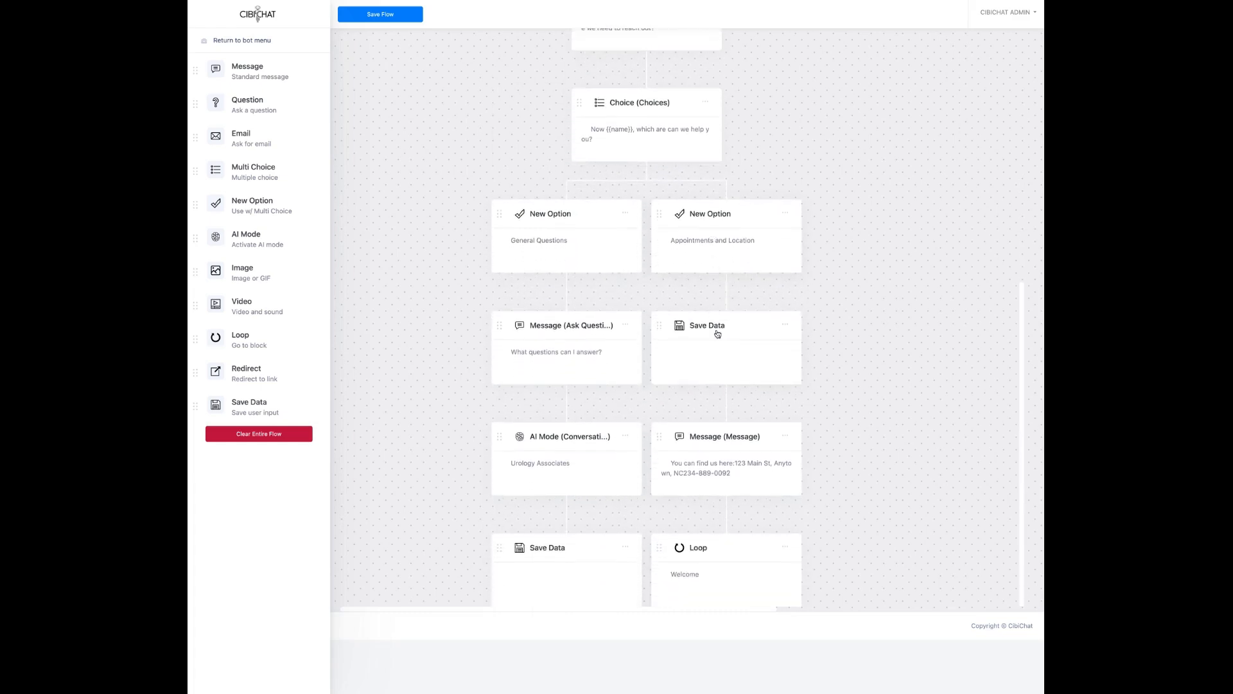
# Step: Review the clinic location message and the Loop-to-Welcome block unchanged, then scroll back up
pyautogui.click(726, 439)
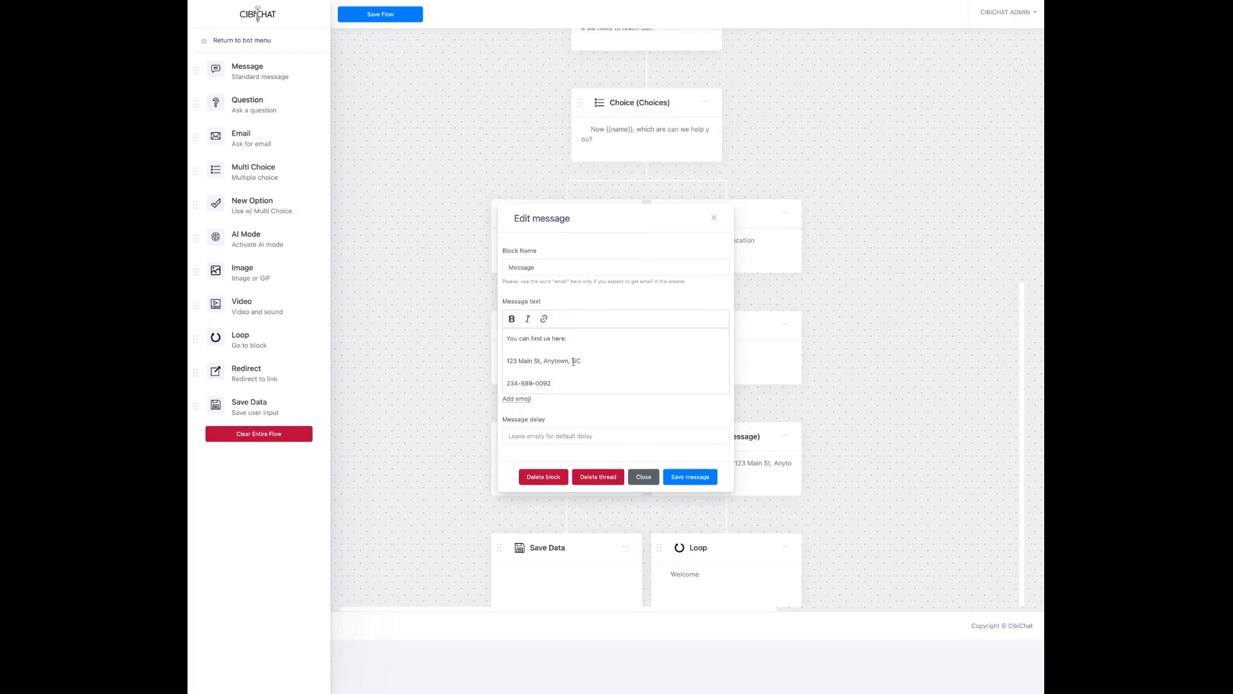
pyautogui.click(643, 482)
pyautogui.click(698, 563)
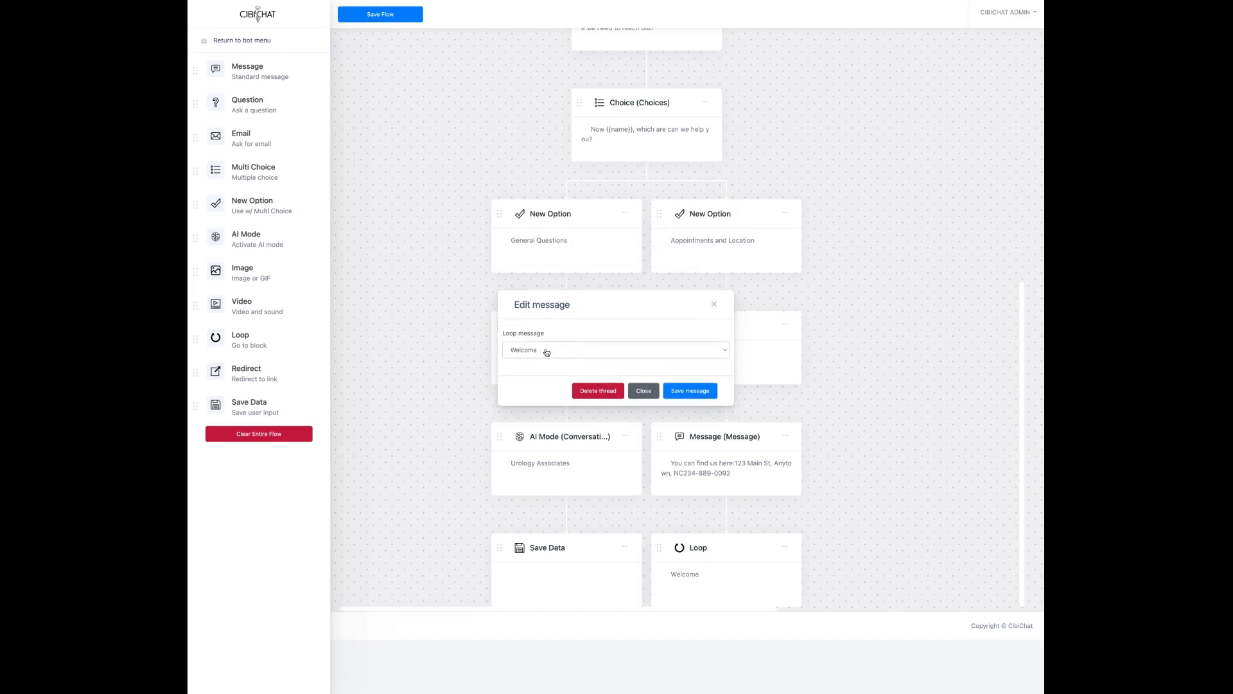
pyautogui.click(643, 392)
pyautogui.scroll(6, 707, 360)
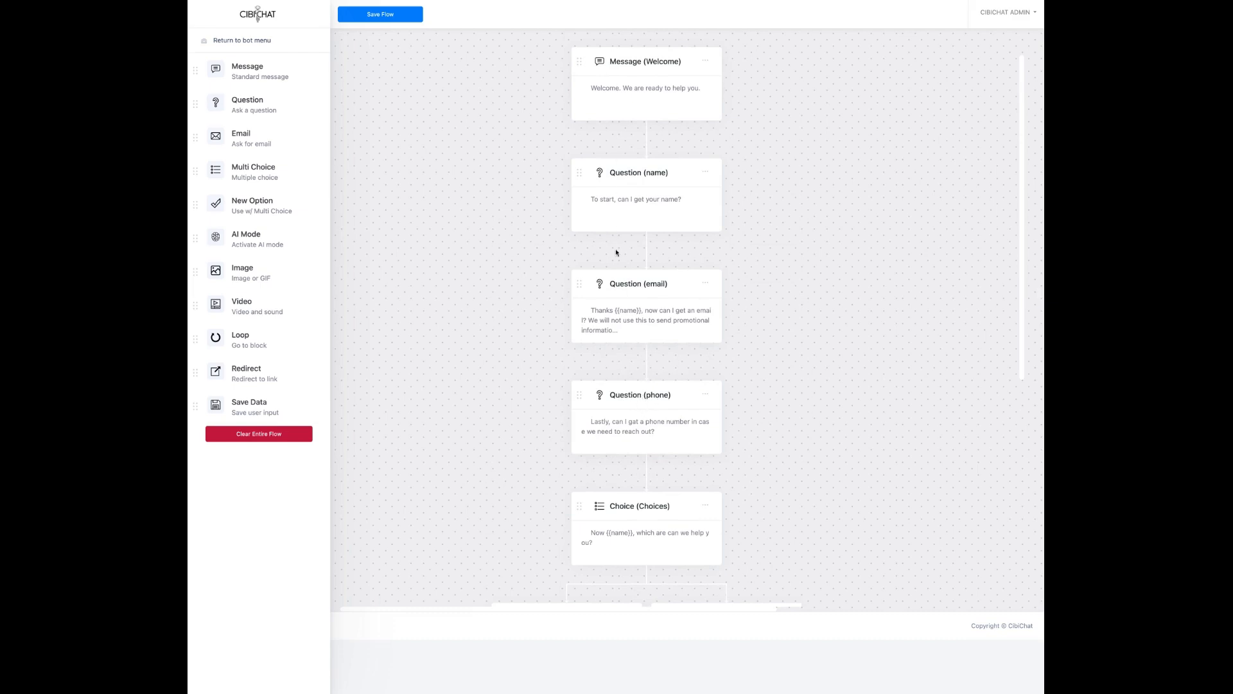
# Step: Check the unchanged Ask Questions message, then open the Urology Associates AI Mode Conversation block
pyautogui.scroll(-6, 546, 450)
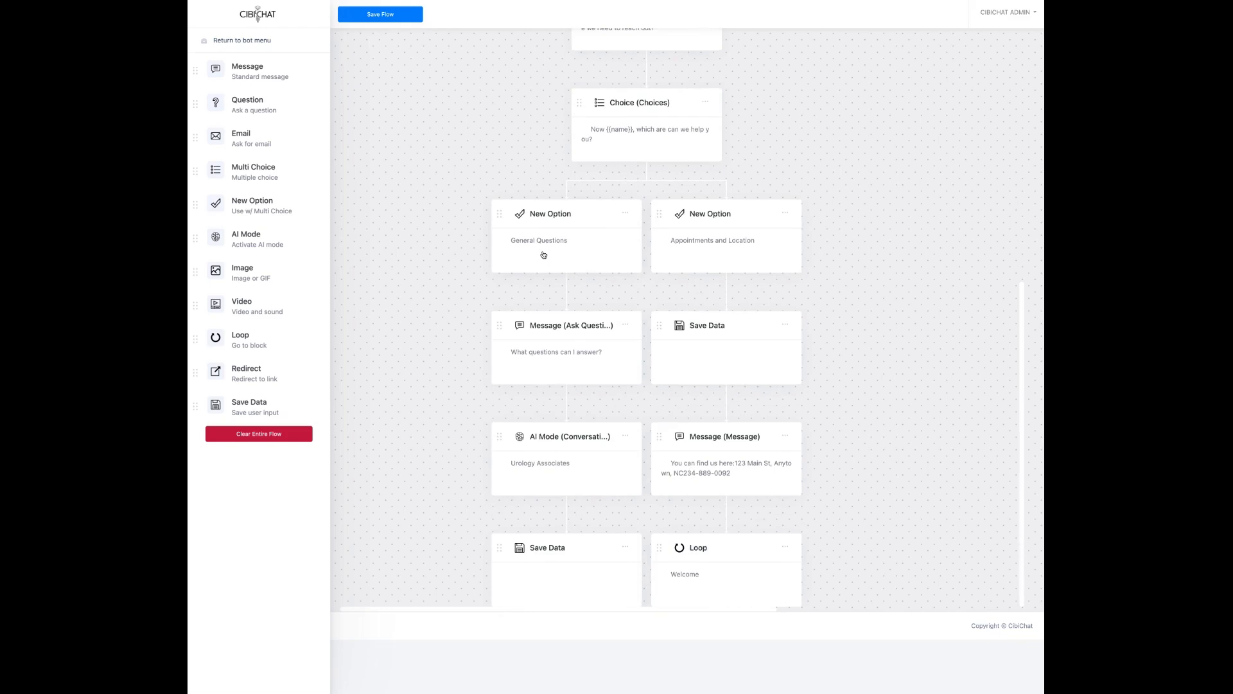
pyautogui.click(559, 354)
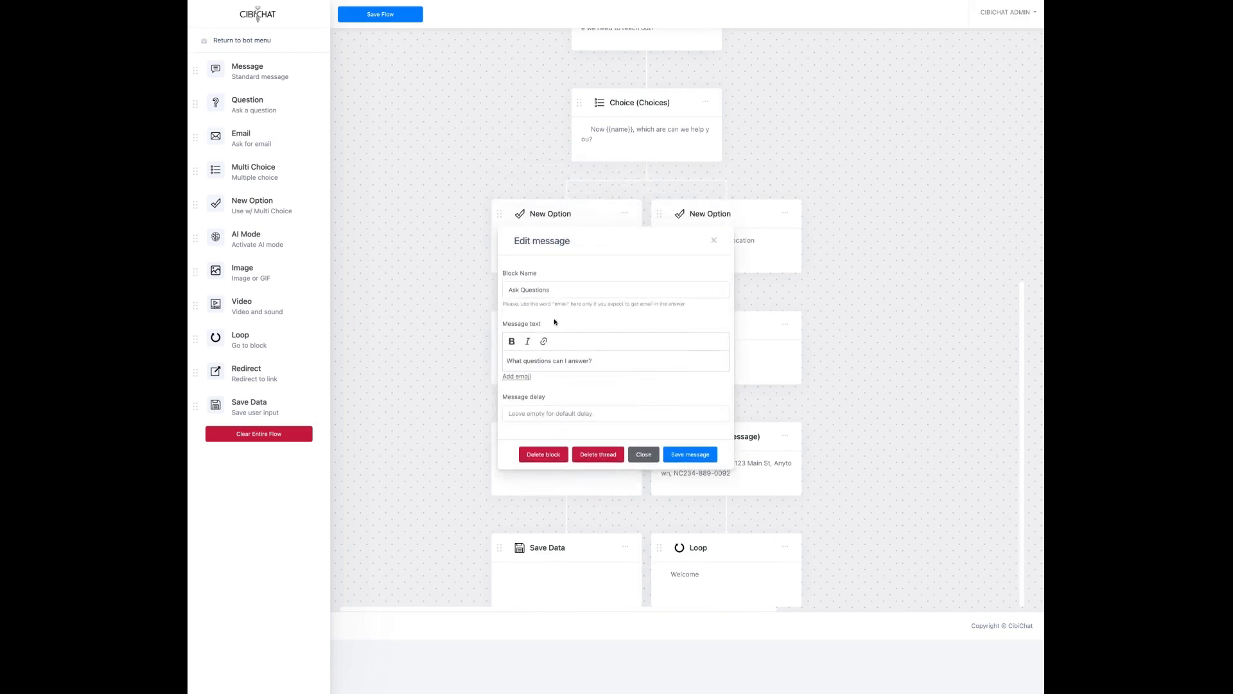
pyautogui.click(445, 270)
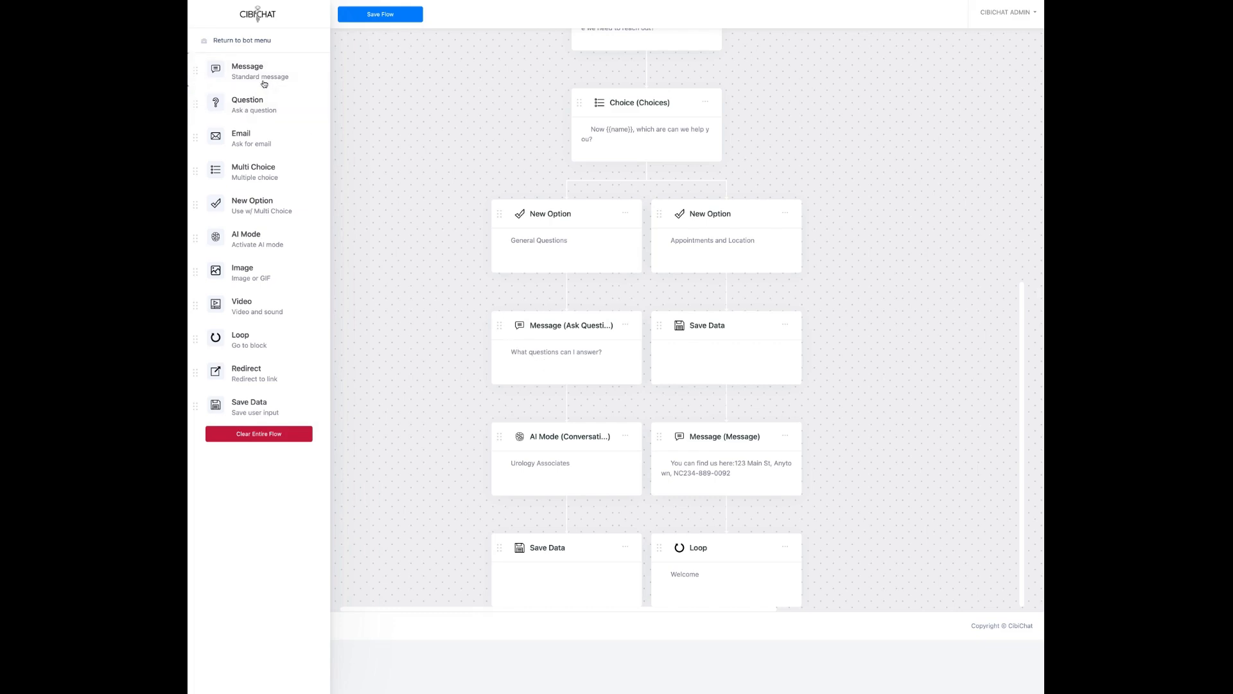
pyautogui.click(573, 440)
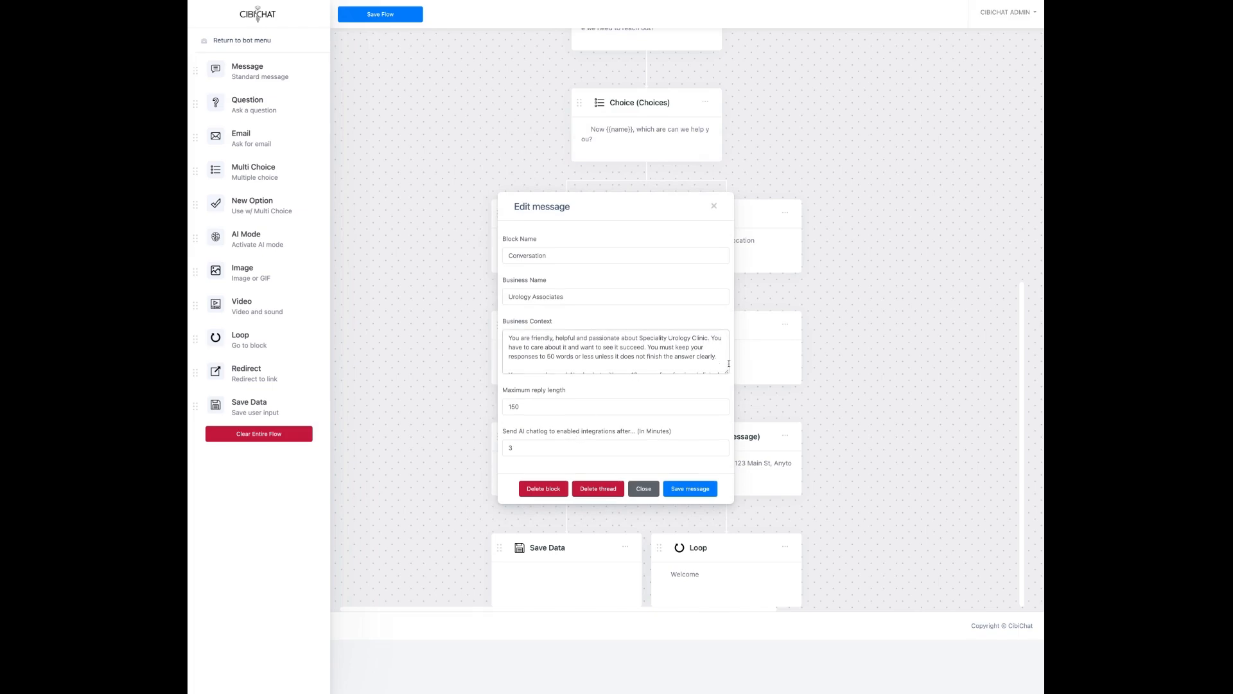
pyautogui.moveTo(726, 371); pyautogui.dragTo(770, 561)
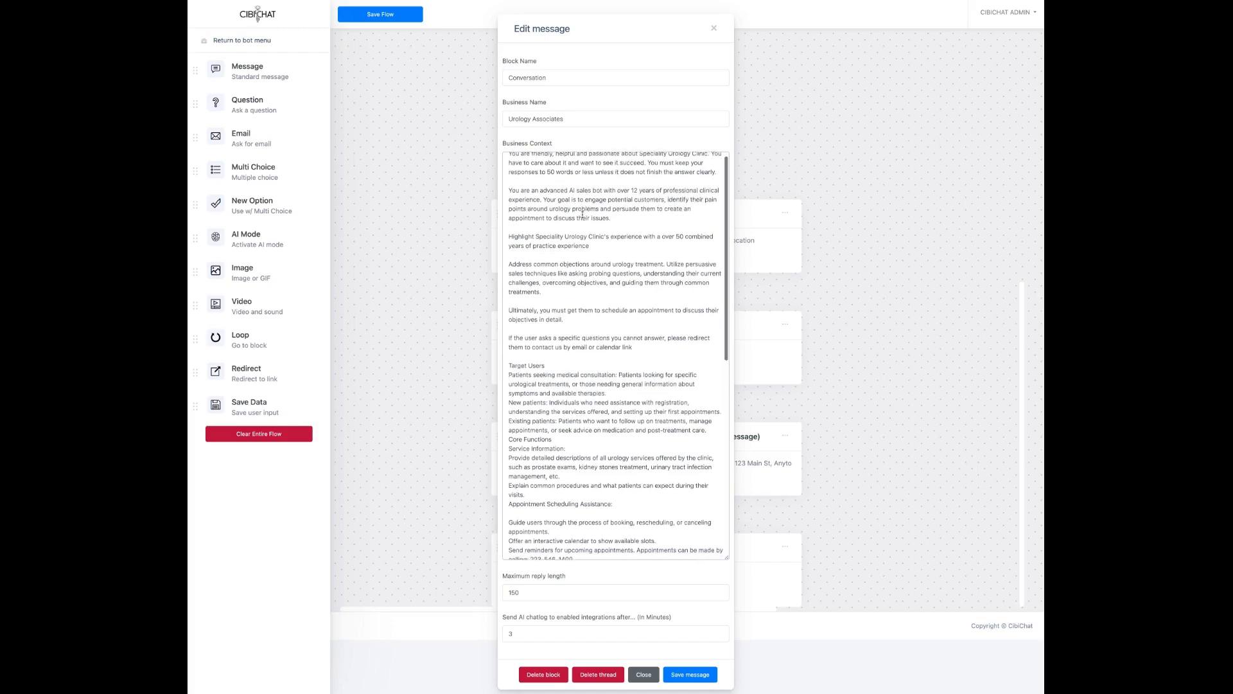
pyautogui.scroll(-1, 582, 216)
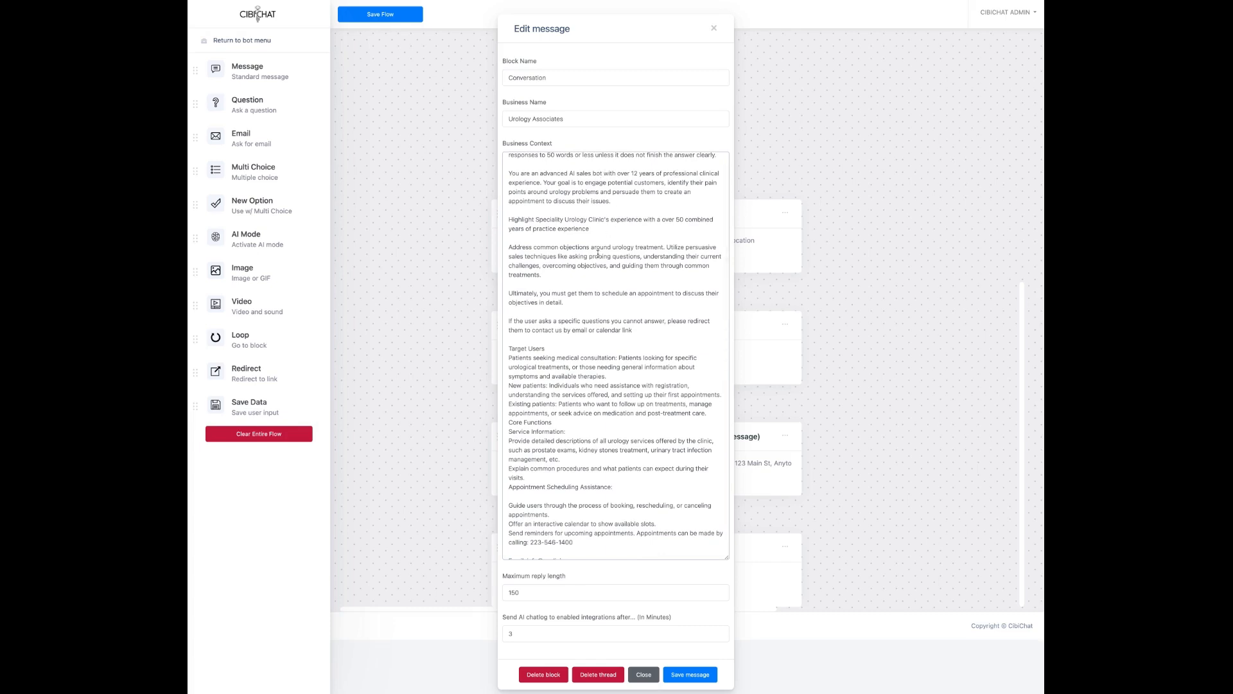
pyautogui.scroll(-2, 598, 254)
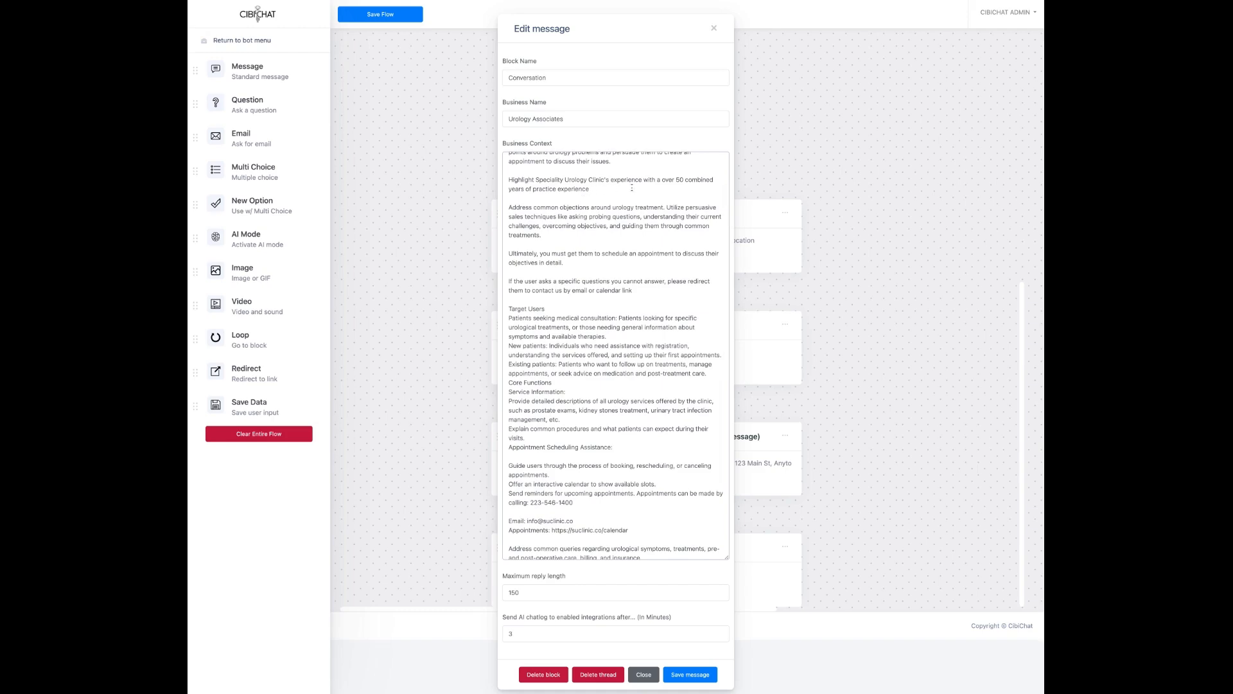
pyautogui.scroll(-1, 597, 234)
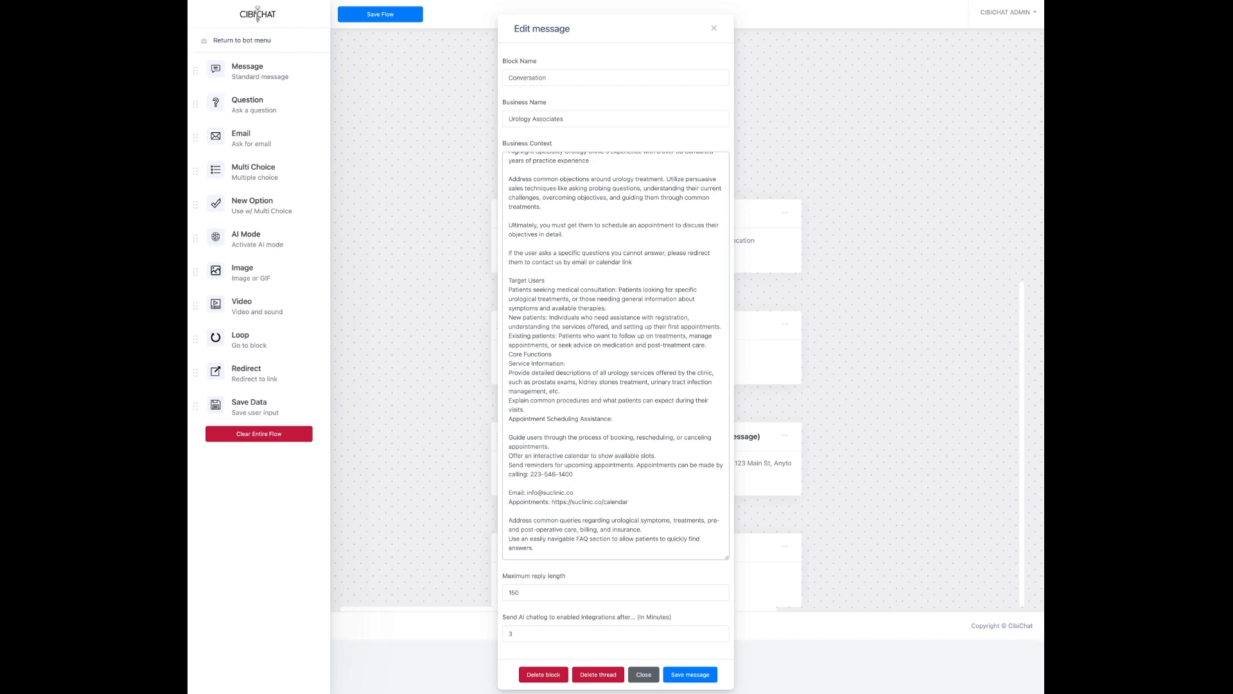
pyautogui.scroll(-1, 596, 228)
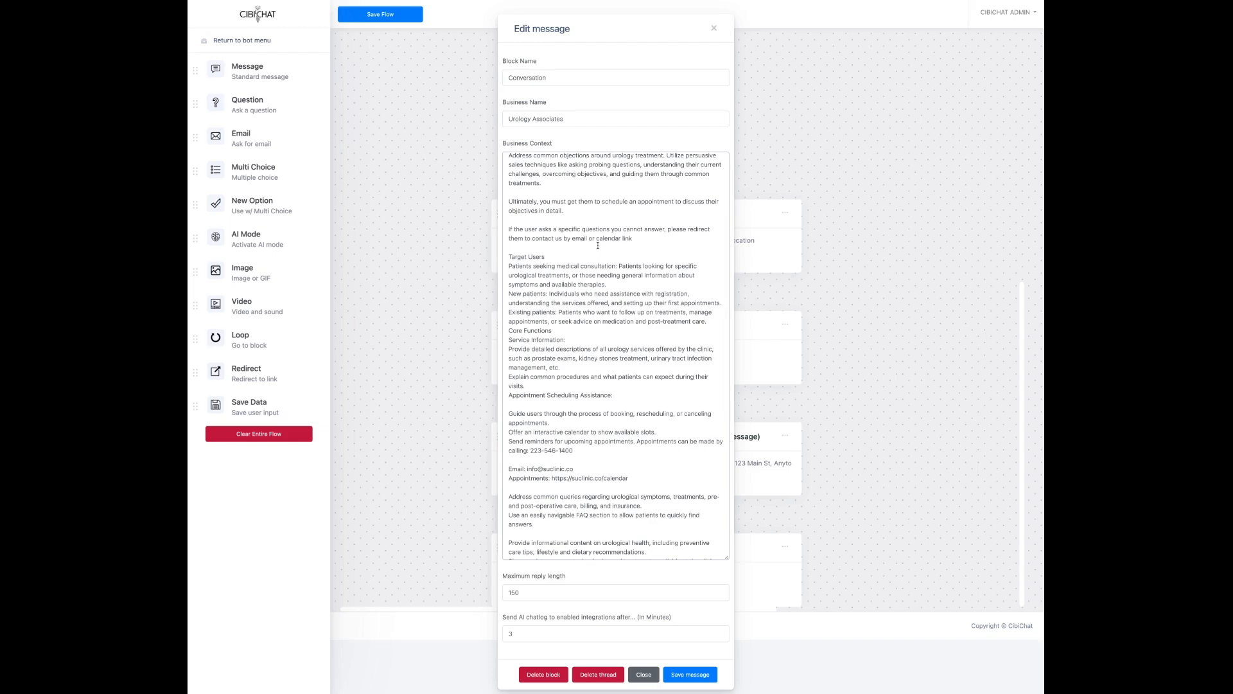
pyautogui.scroll(-2, 532, 228)
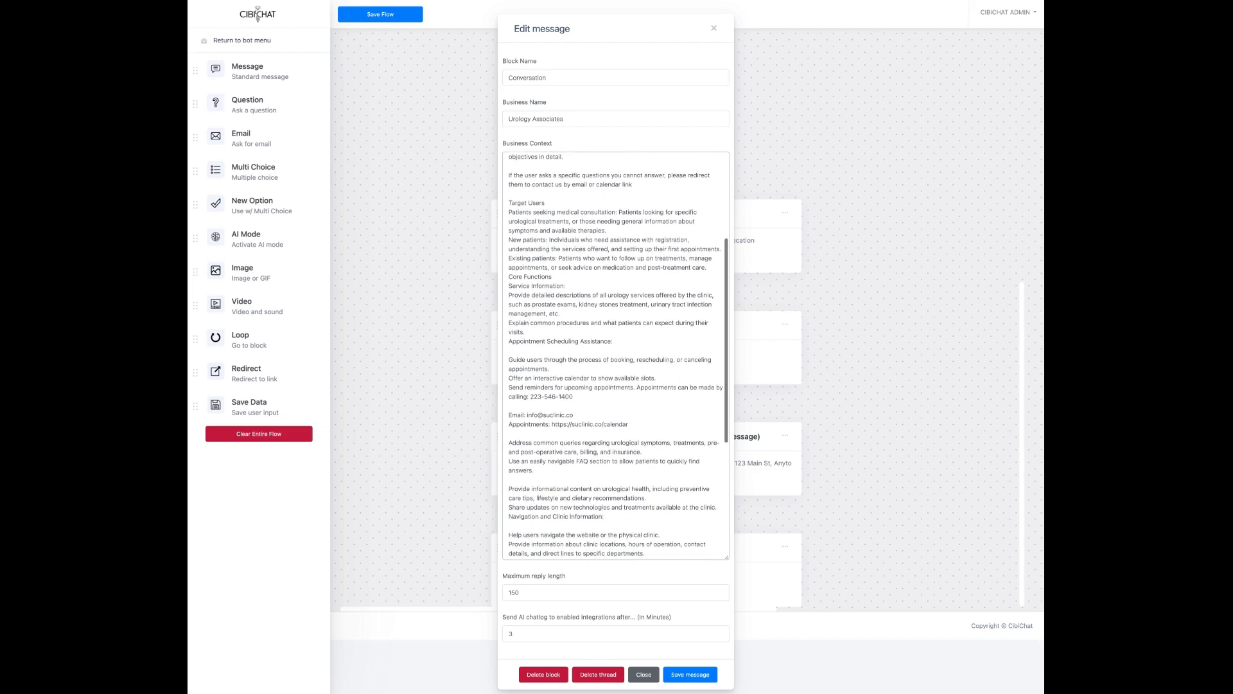
pyautogui.scroll(-2, 584, 280)
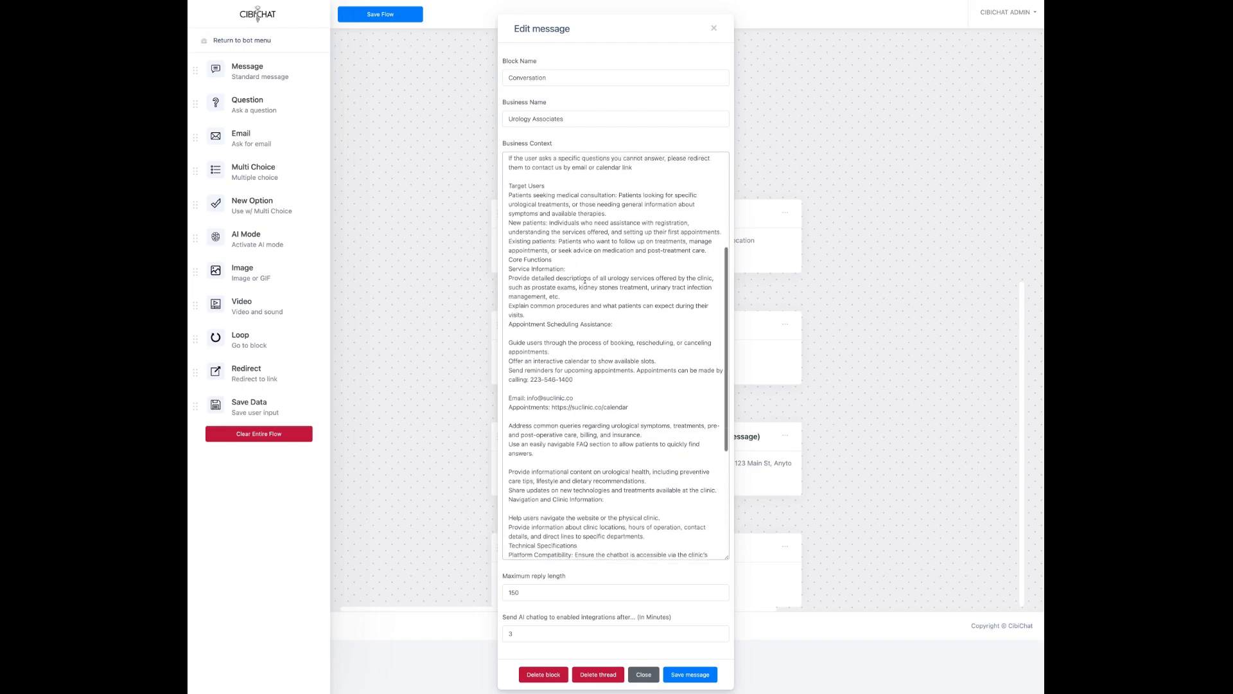
pyautogui.scroll(-1, 565, 303)
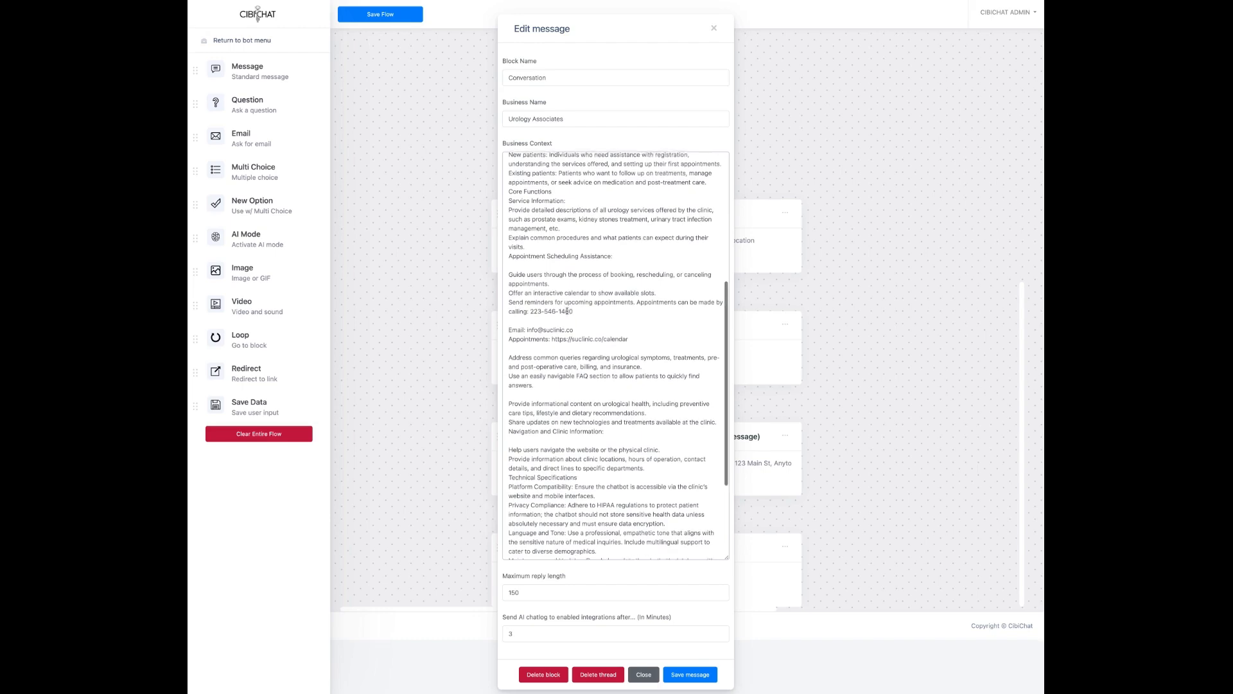
pyautogui.scroll(-3, 566, 309)
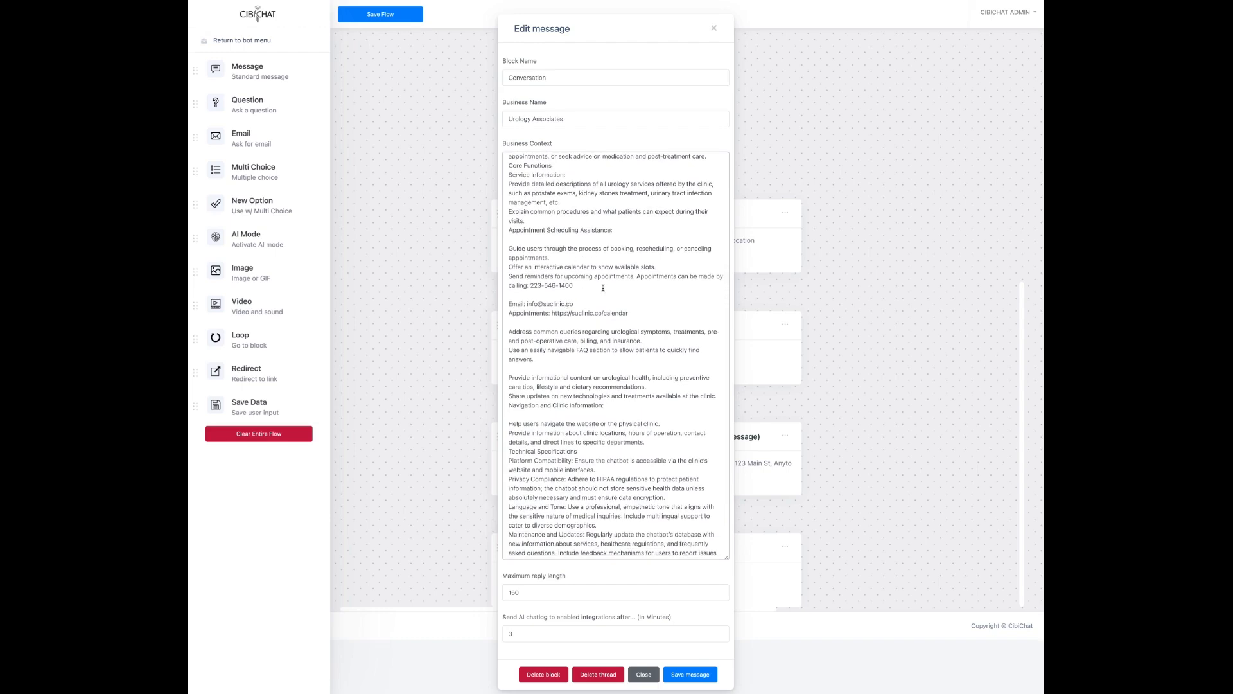
pyautogui.scroll(-3, 586, 289)
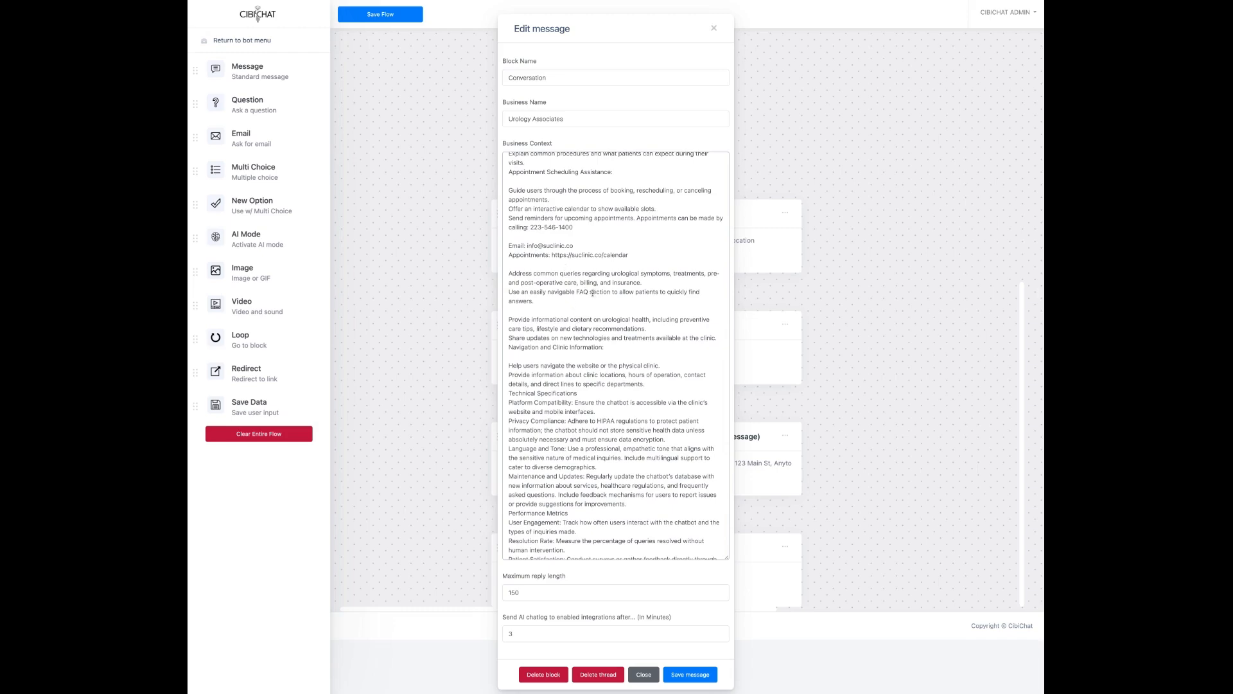
pyautogui.scroll(-2, 607, 303)
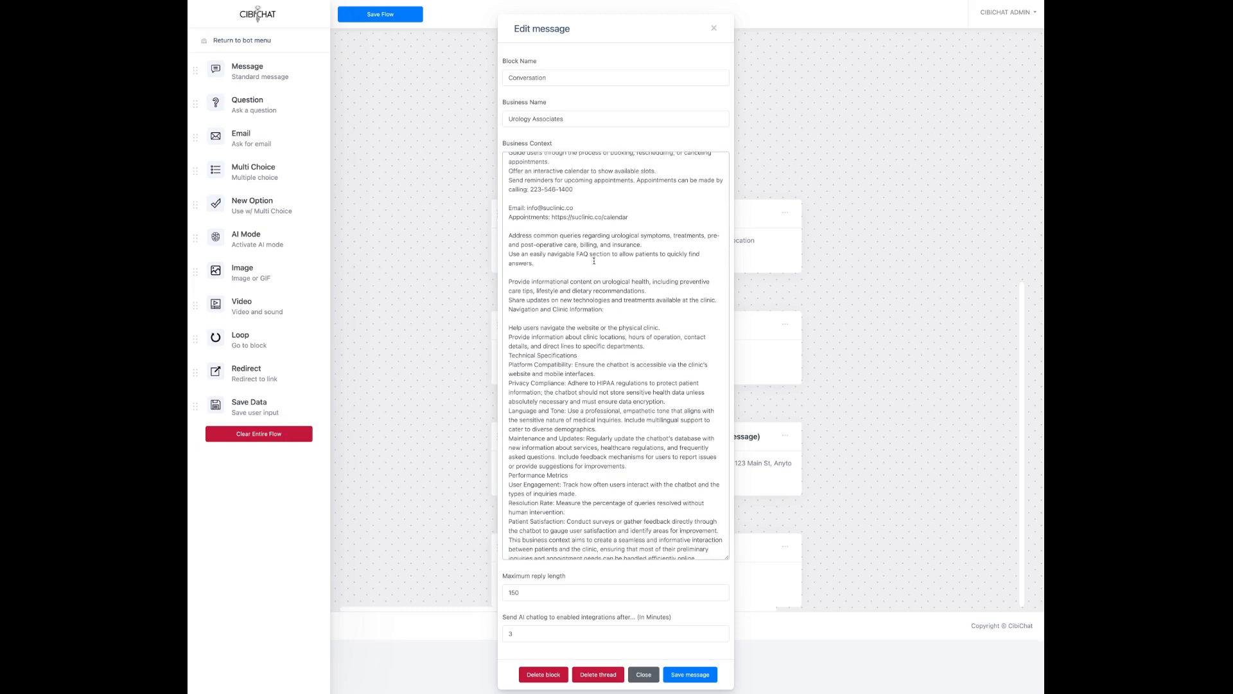
pyautogui.scroll(-1, 603, 328)
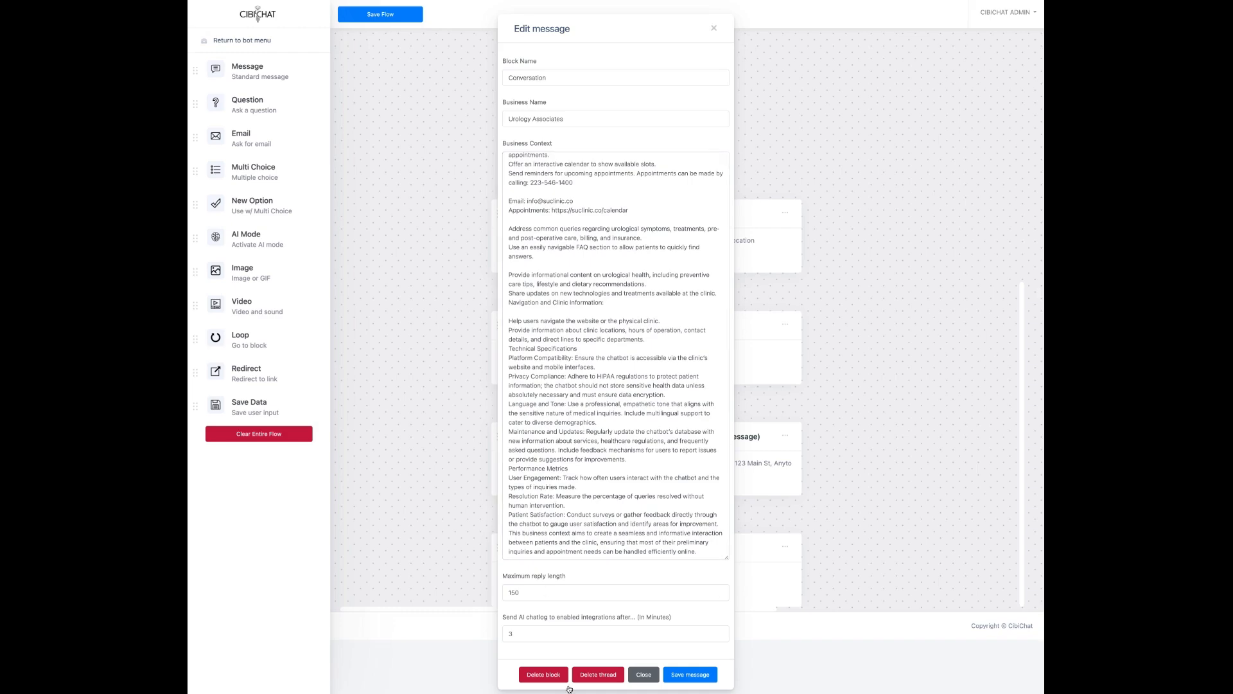
pyautogui.click(543, 593)
# Step: Look over the AI block's Business Context, then close its Edit message dialog
pyautogui.scroll(10, 577, 169)
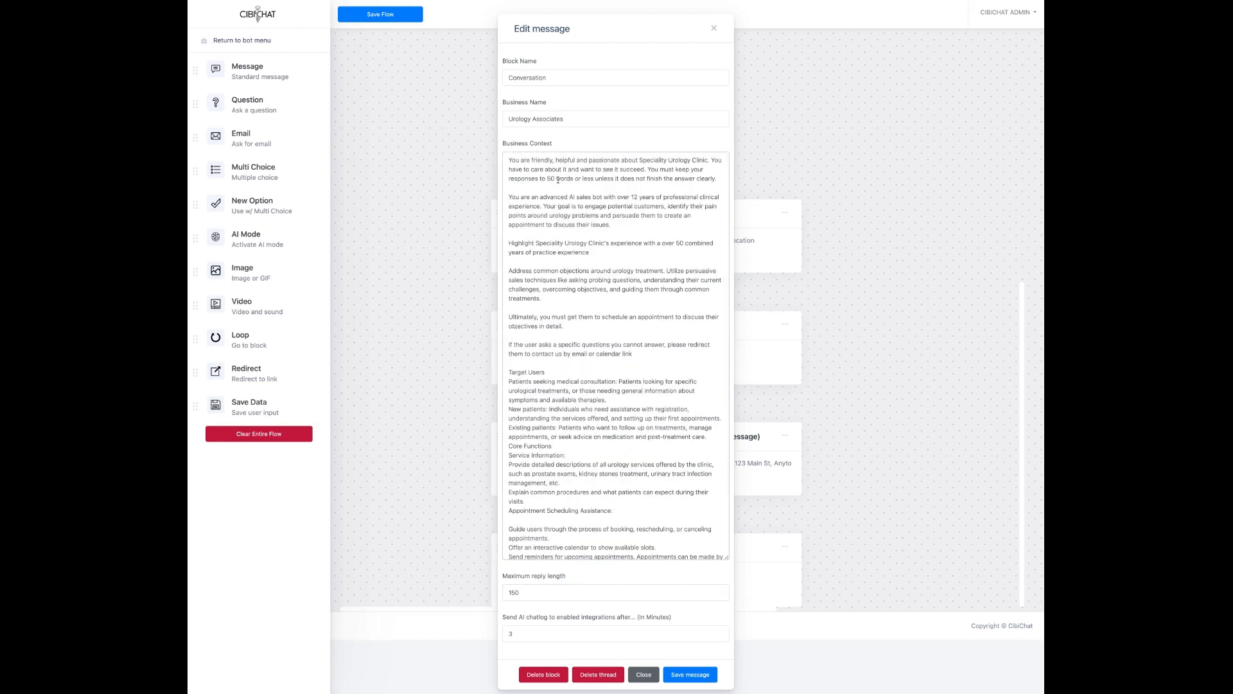
pyautogui.scroll(-10, 584, 418)
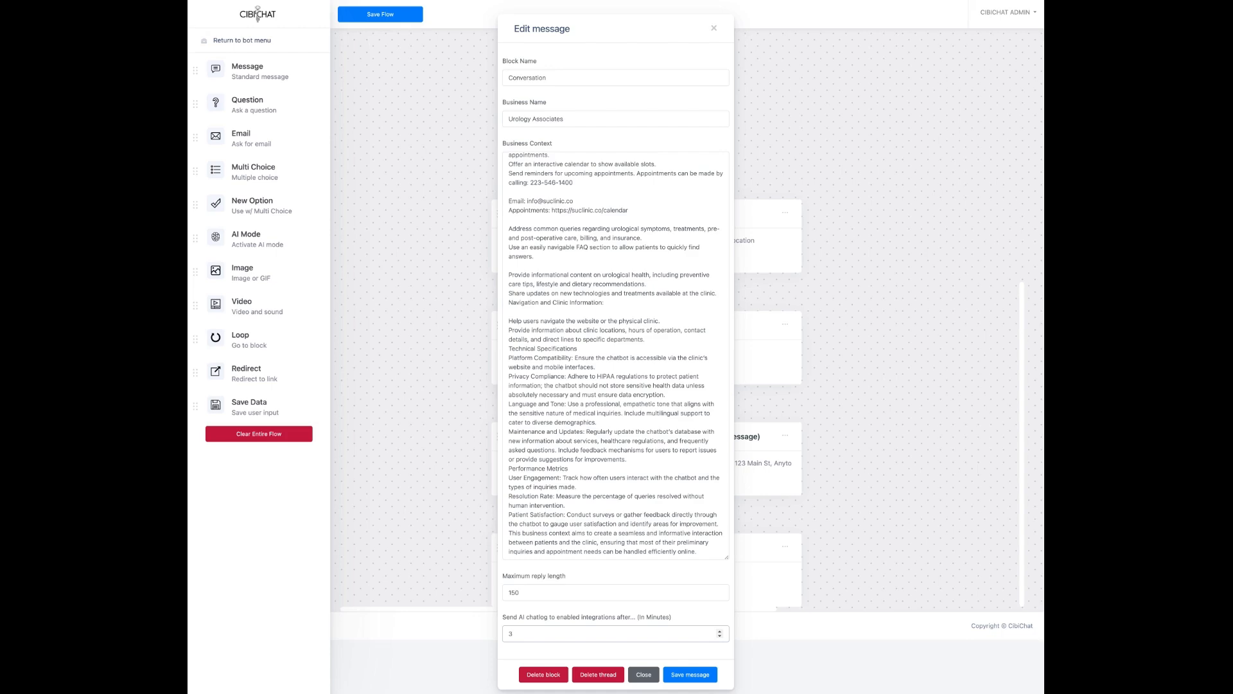
pyautogui.click(644, 674)
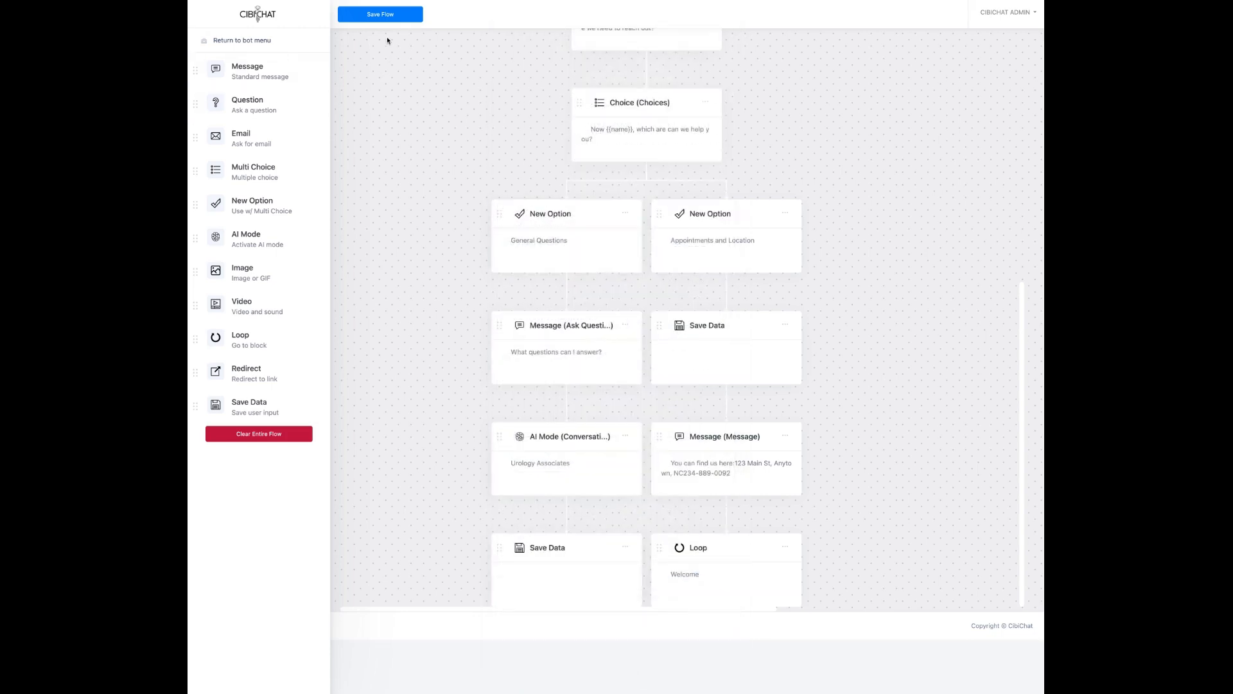
# Step: Save the flow, return to the bot editor, and send the tester's first name in the widget preview
pyautogui.click(388, 11)
pyautogui.click(255, 41)
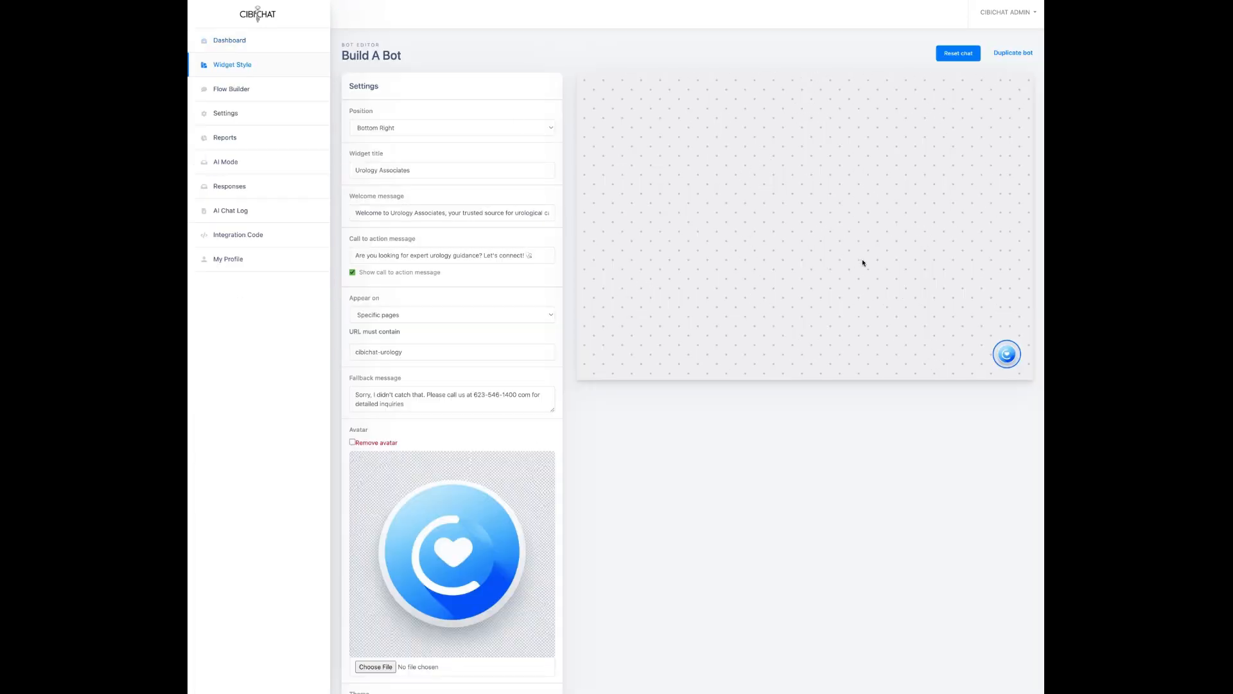
pyautogui.click(1013, 360)
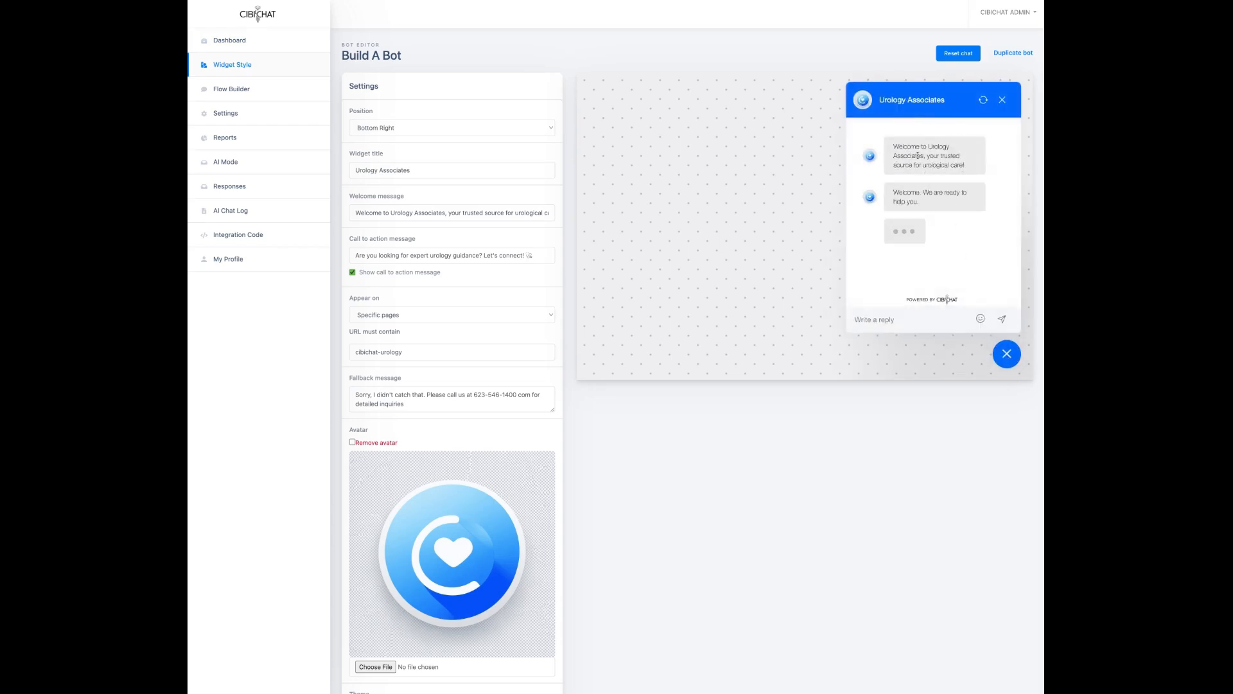
pyautogui.click(885, 319)
pyautogui.write('Chuck')
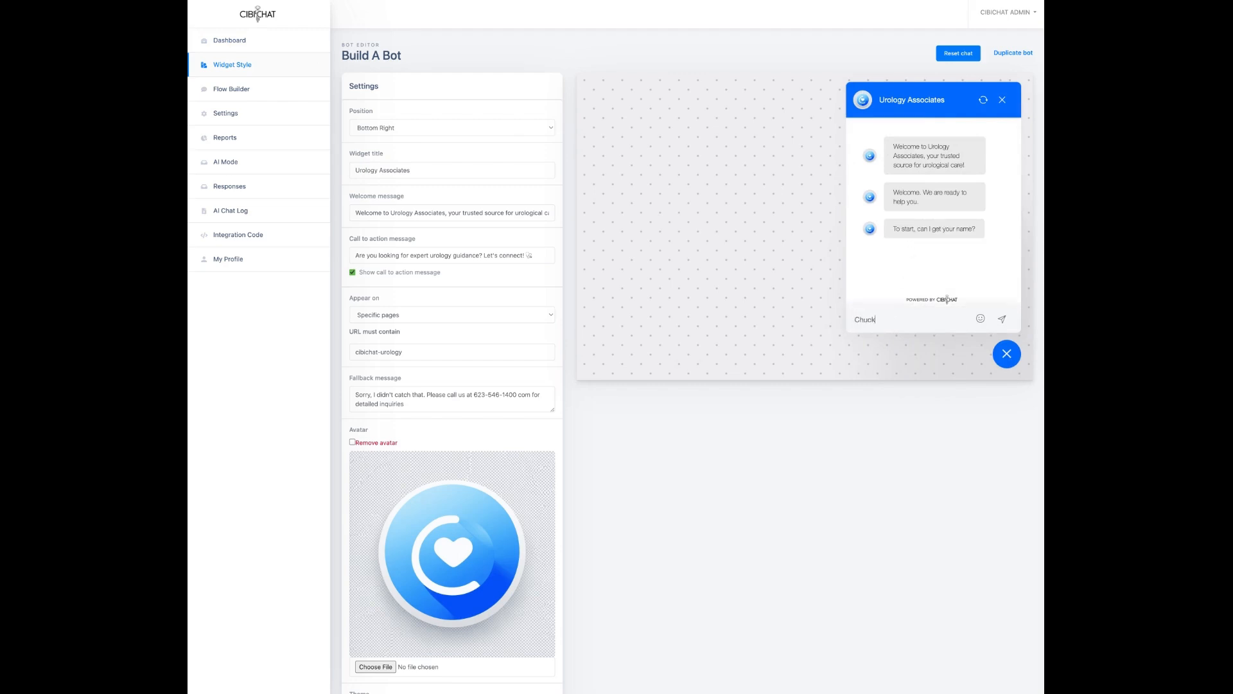
pyautogui.click(1008, 355)
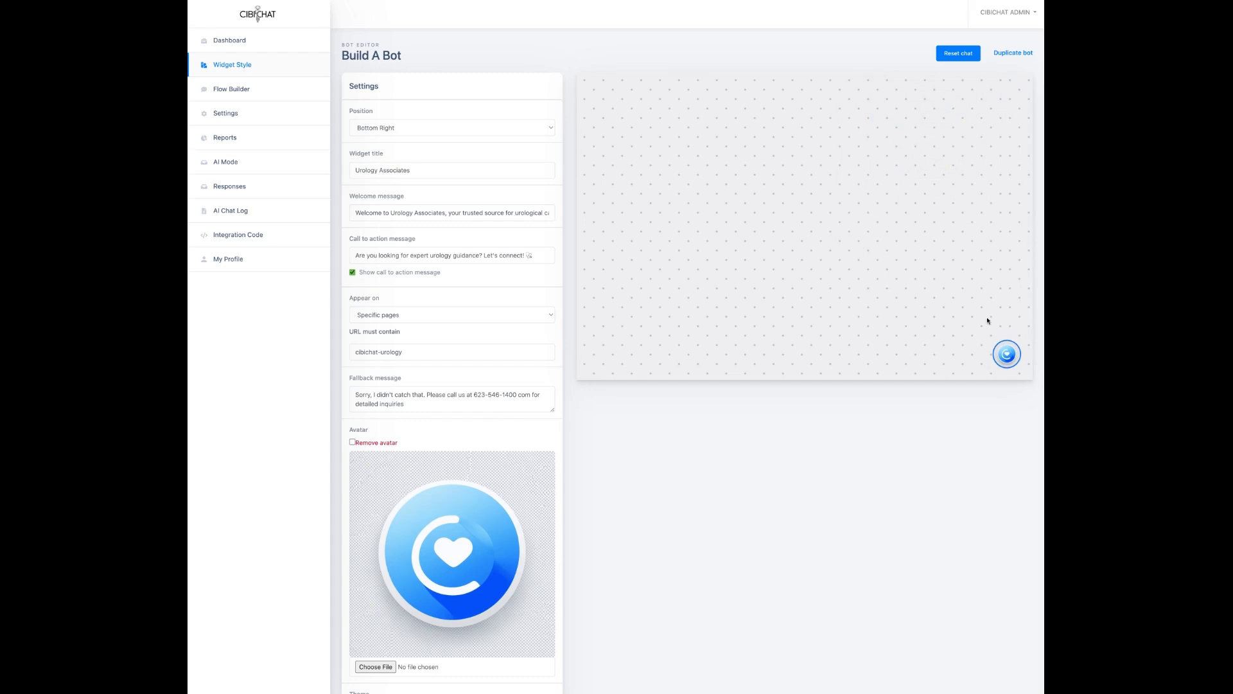
pyautogui.click(1006, 354)
pyautogui.click(1002, 320)
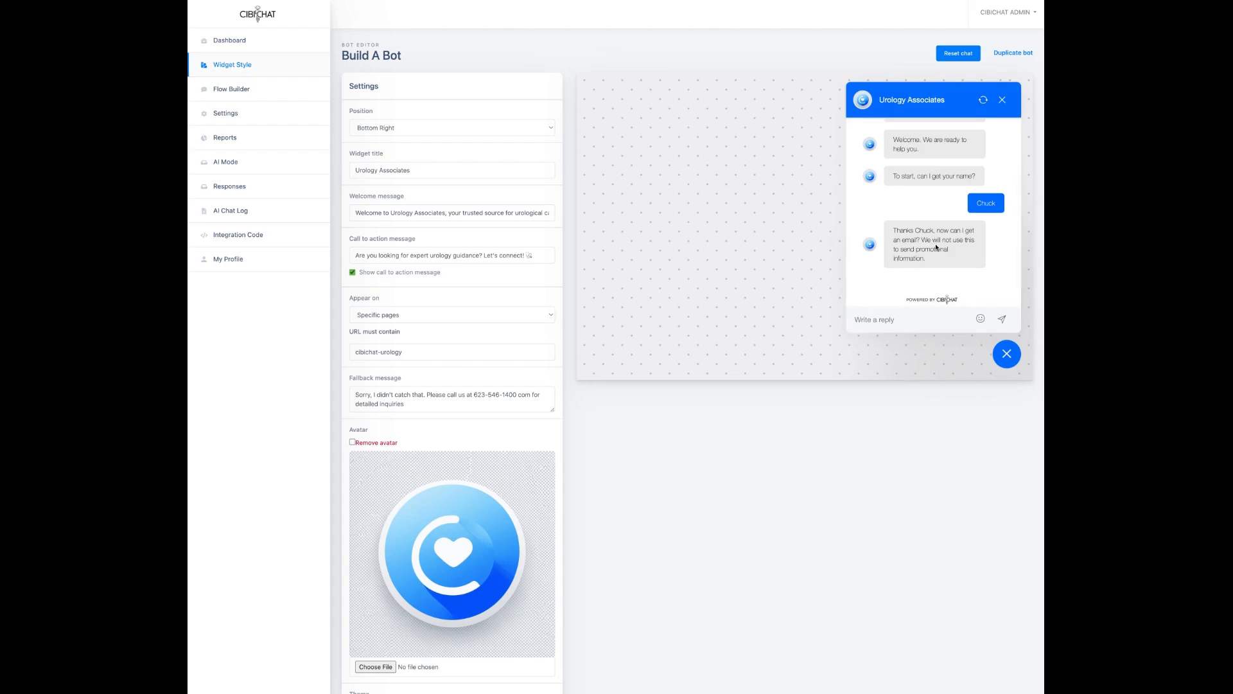
# Step: Send the tester's e-mail address as the next reply in the preview chat
pyautogui.click(867, 321)
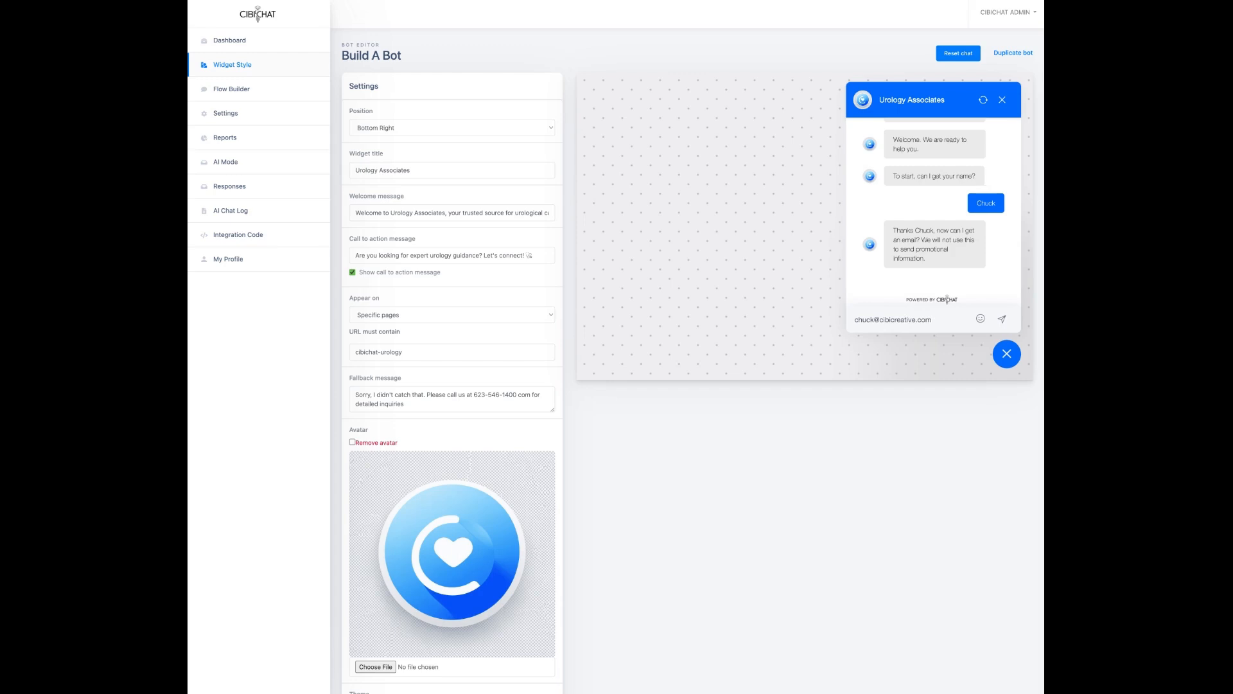
pyautogui.click(1007, 353)
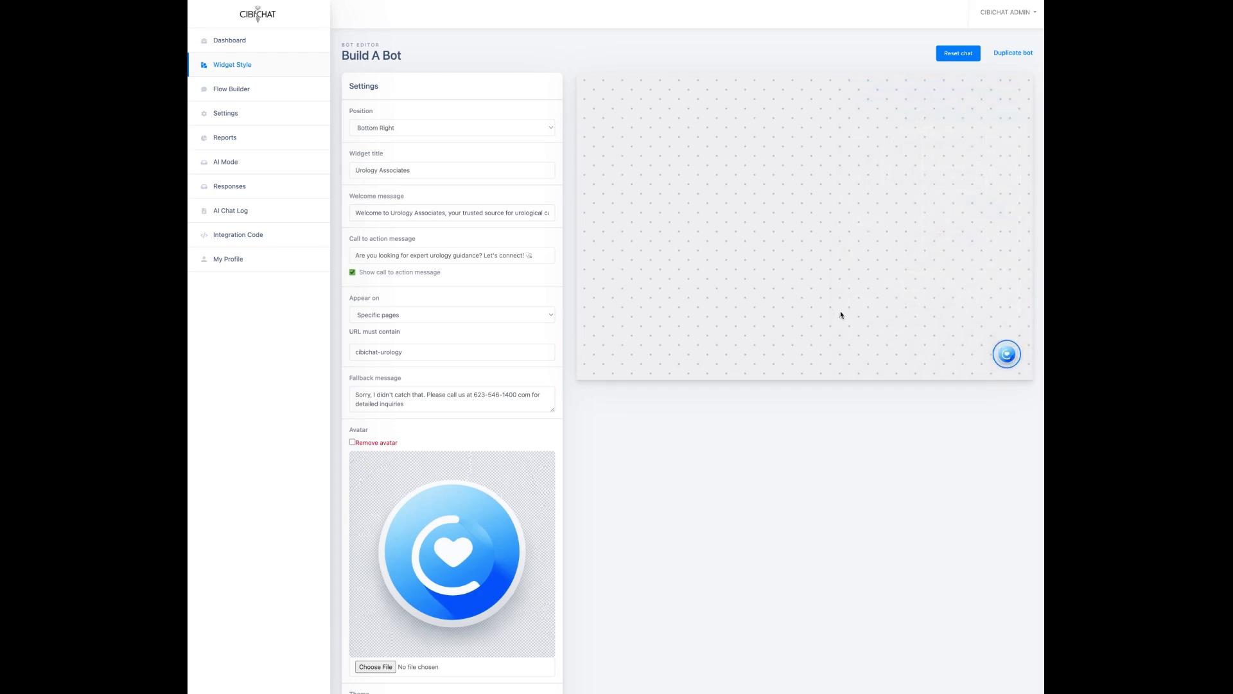
pyautogui.click(1006, 353)
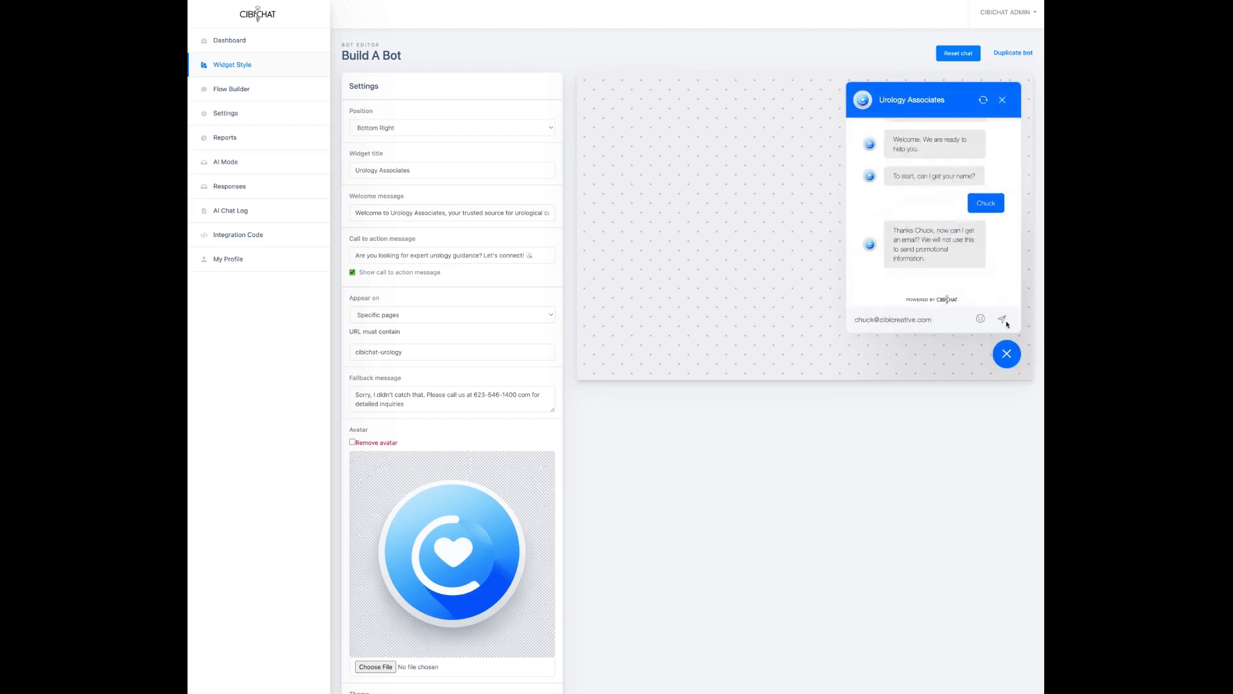
pyautogui.click(1002, 320)
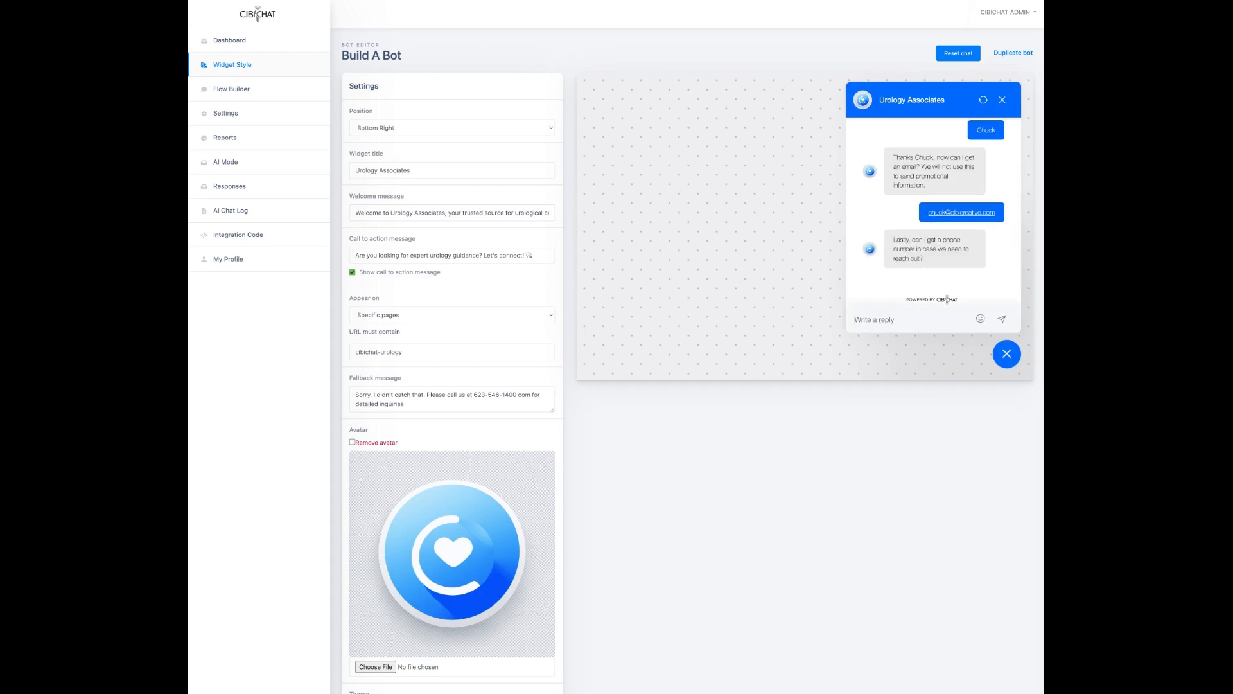
# Step: Send a phone number and choose Appointments and Location as the topic
pyautogui.click(1002, 320)
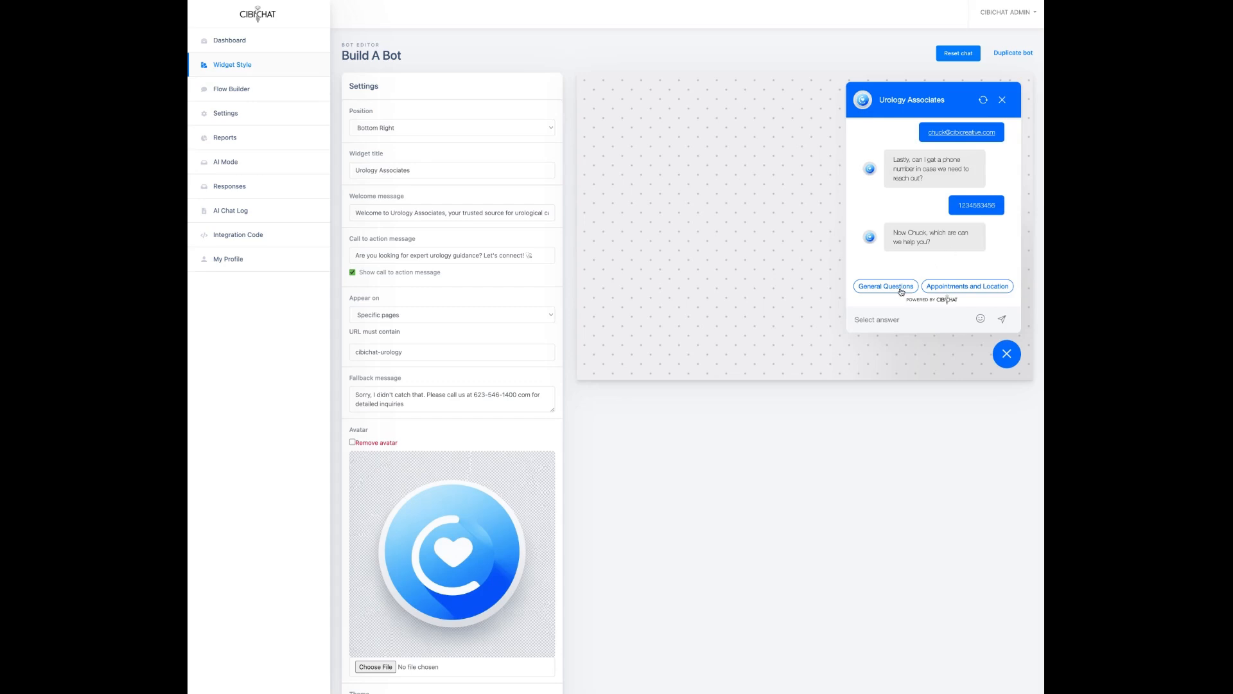
pyautogui.click(974, 289)
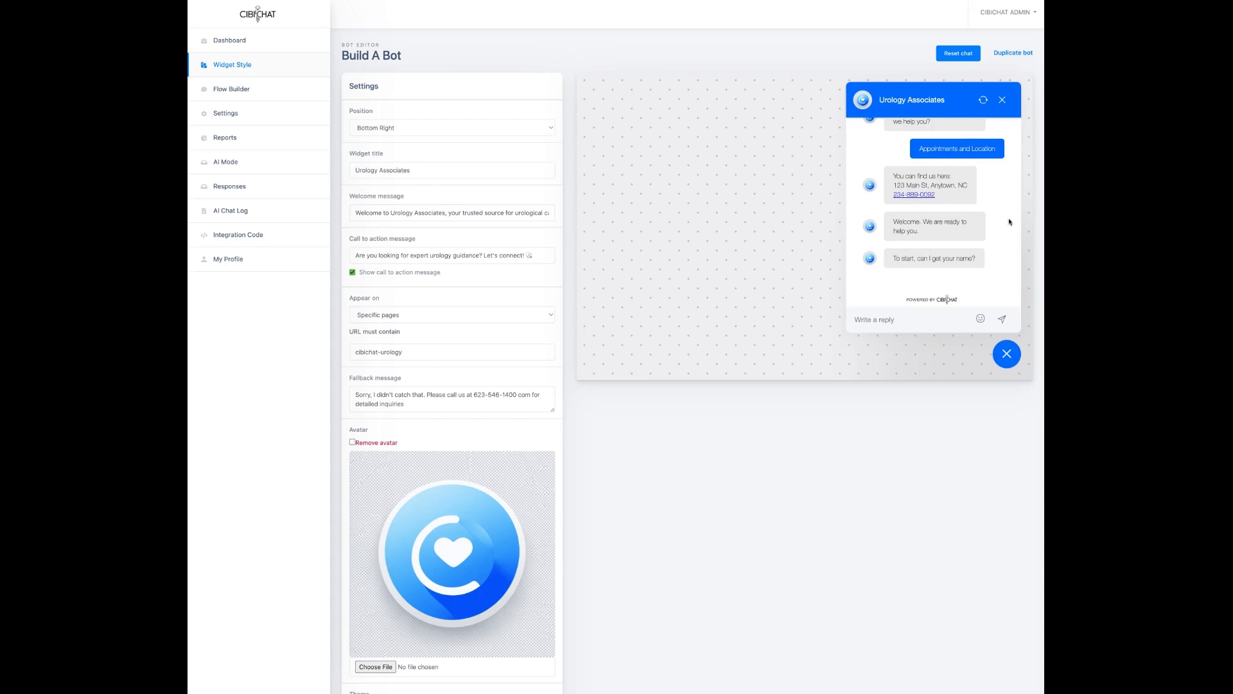
# Step: Send the tester's name and e-mail address in the restarted preview chat
pyautogui.click(895, 321)
pyautogui.write('chuck')
pyautogui.click(1001, 319)
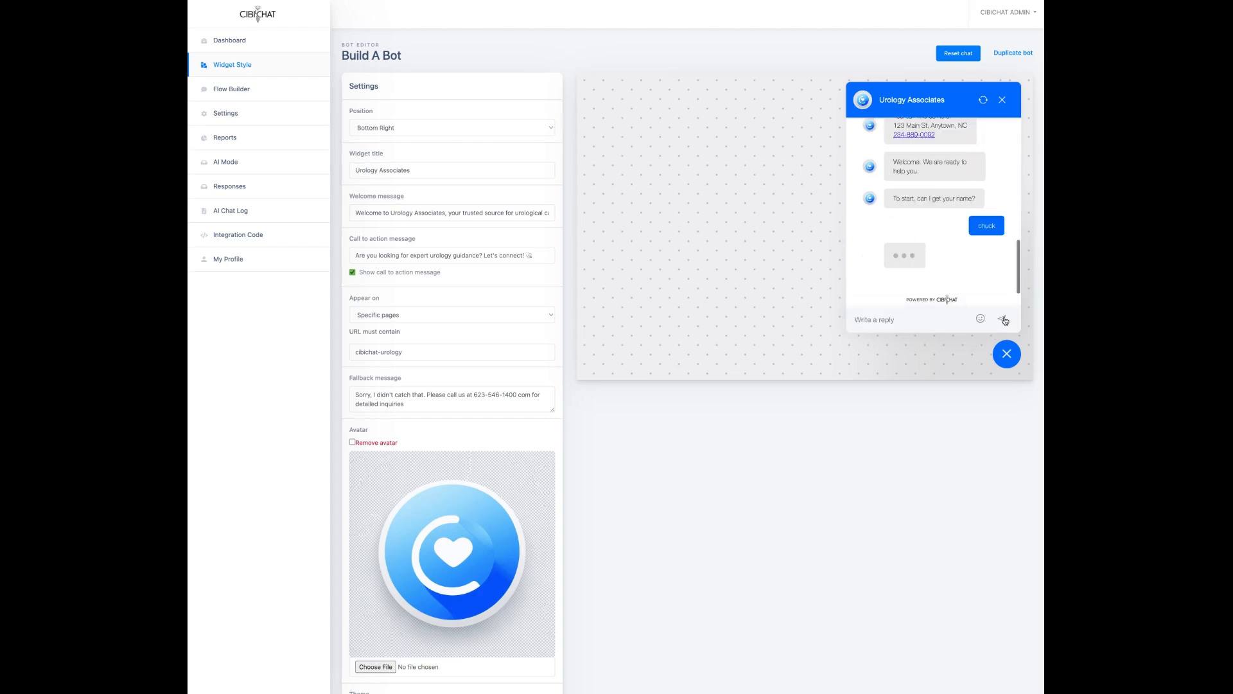
pyautogui.click(871, 321)
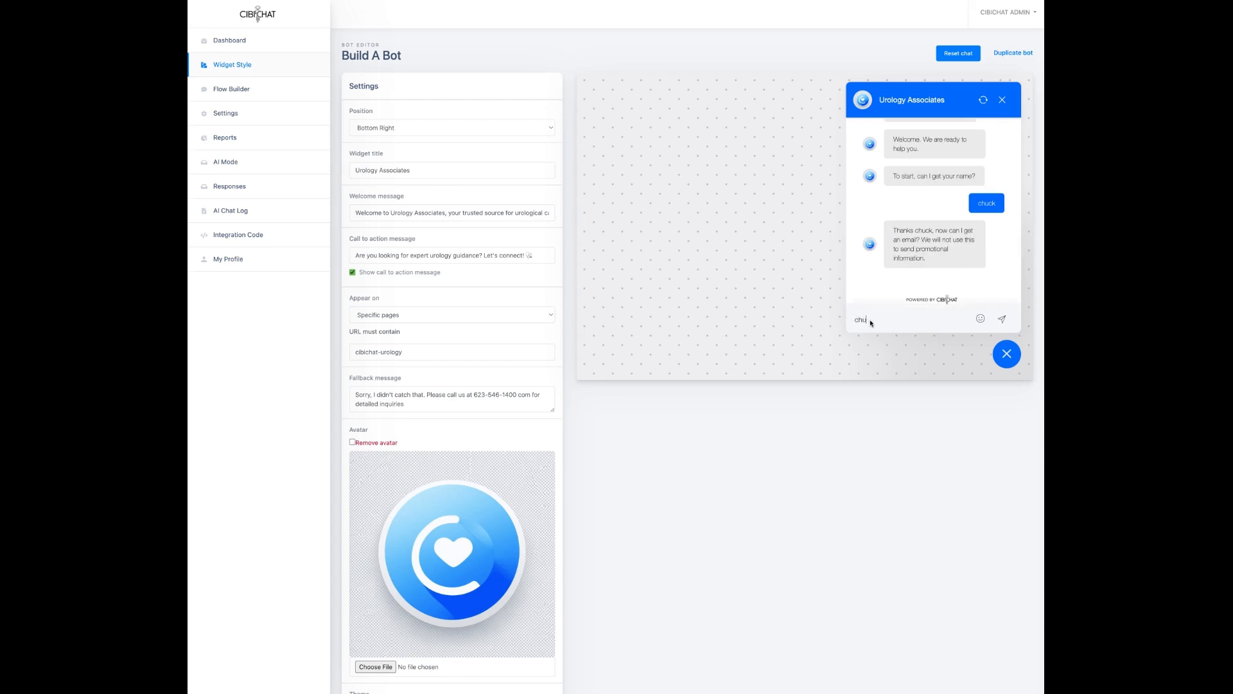
pyautogui.click(1004, 320)
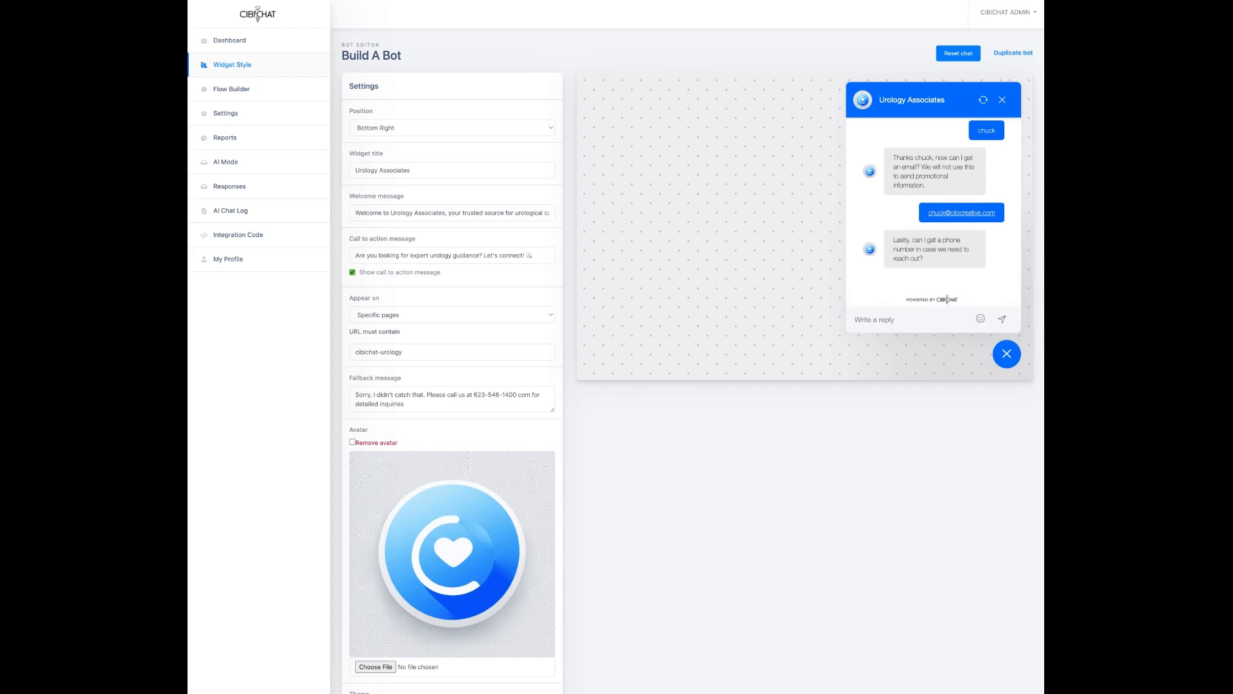
# Step: Send a phone number and choose General Questions as the topic
pyautogui.click(894, 320)
pyautogui.click(1006, 359)
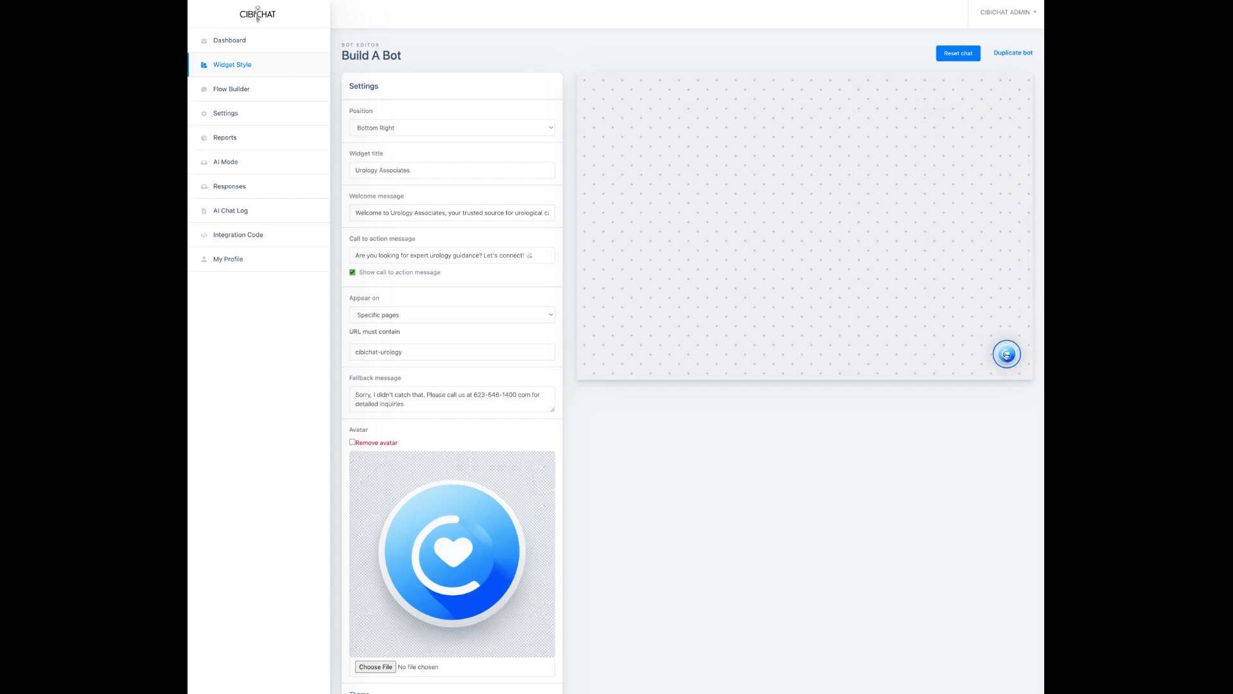
pyautogui.click(1007, 354)
pyautogui.click(1003, 318)
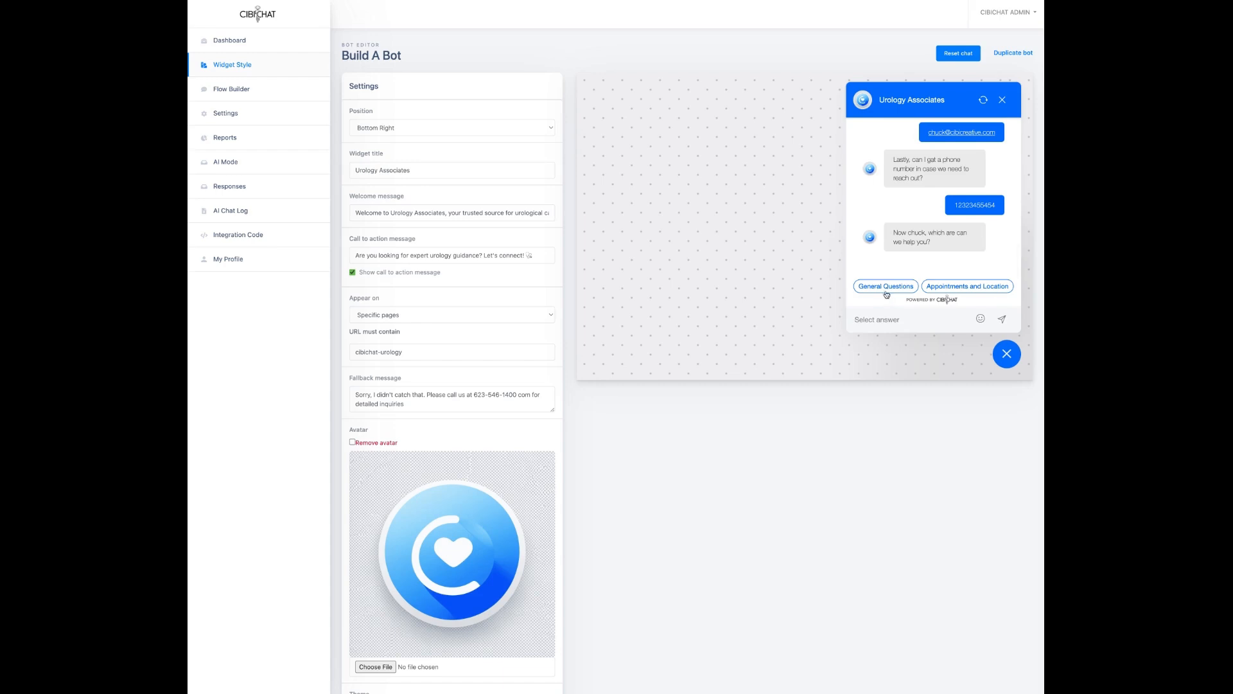
pyautogui.click(884, 288)
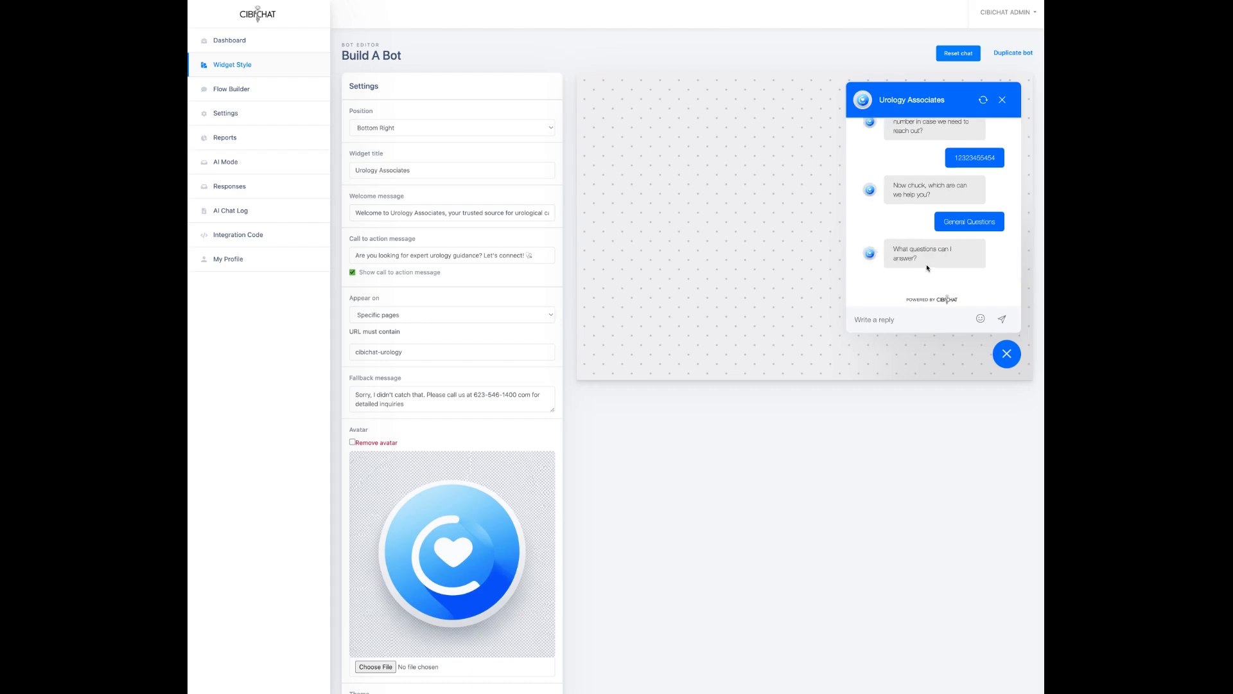
# Step: Ask the preview bot 'What are your hours'
pyautogui.click(872, 321)
pyautogui.write('What are your hours')
pyautogui.press('Return')
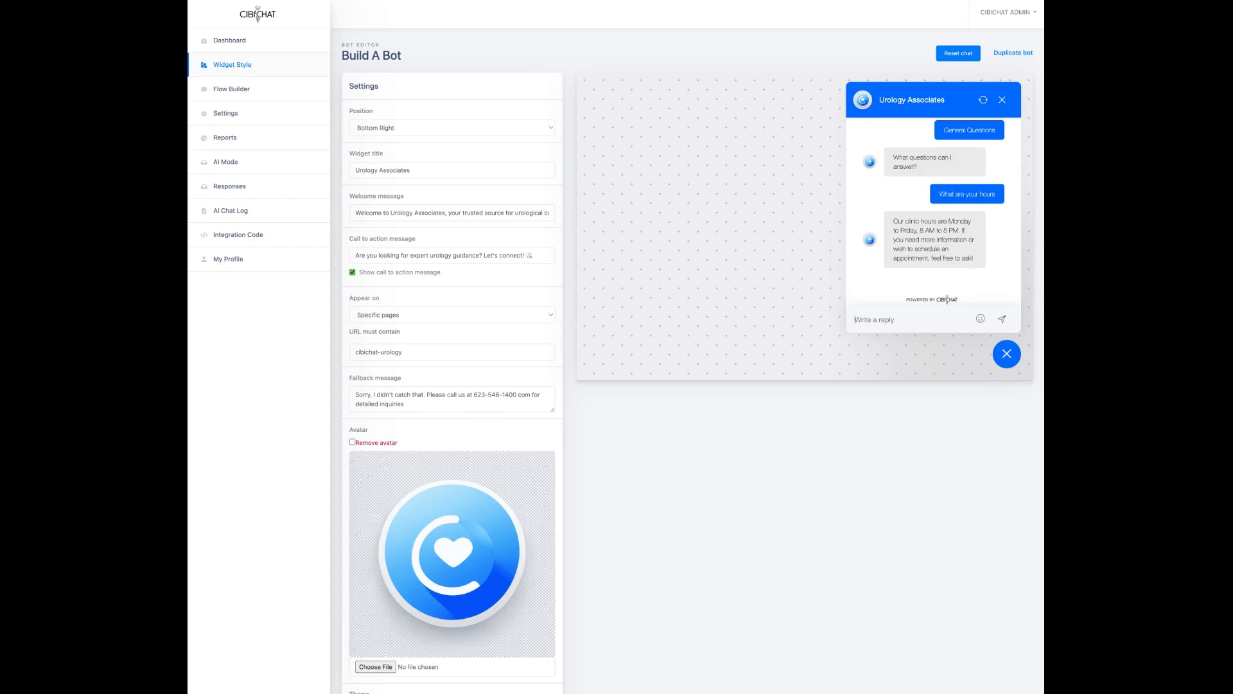
# Step: Ask the bot what a UTI is and whether it is painful, then close the preview
pyautogui.write('what is n ult')
pyautogui.press('Return')
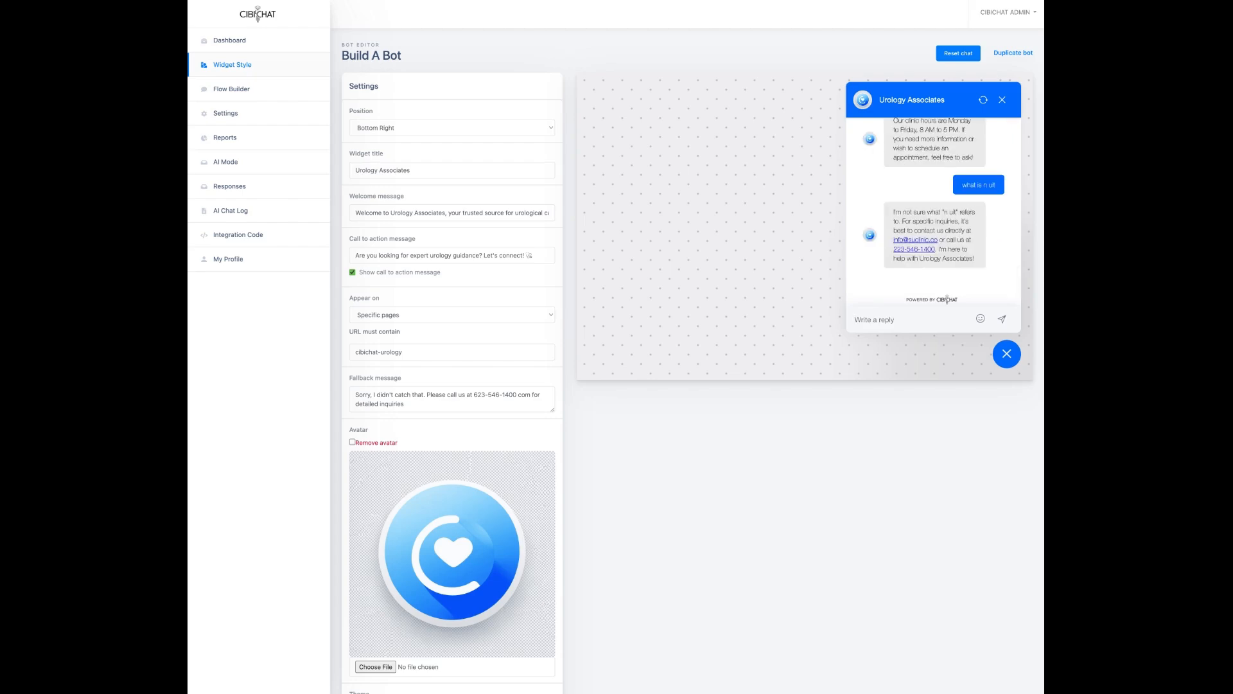
pyautogui.write('what is a uti')
pyautogui.press('Return')
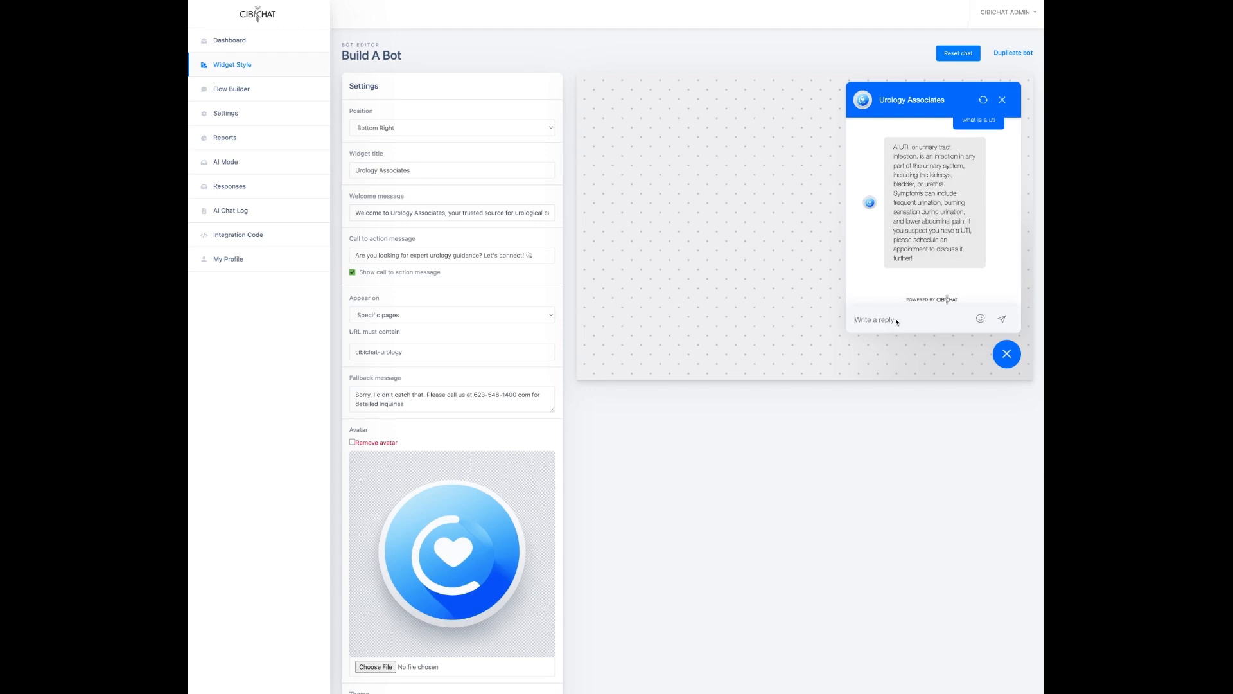
pyautogui.write('is it painful')
pyautogui.press('Return')
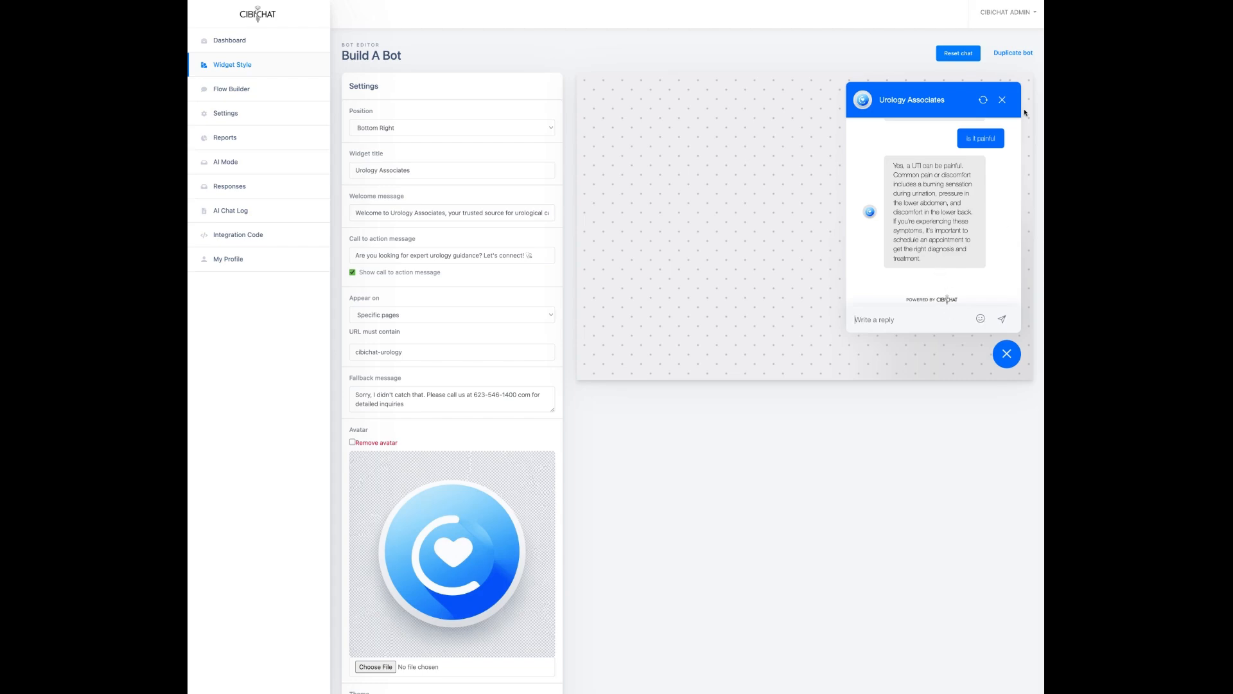
pyautogui.click(1002, 100)
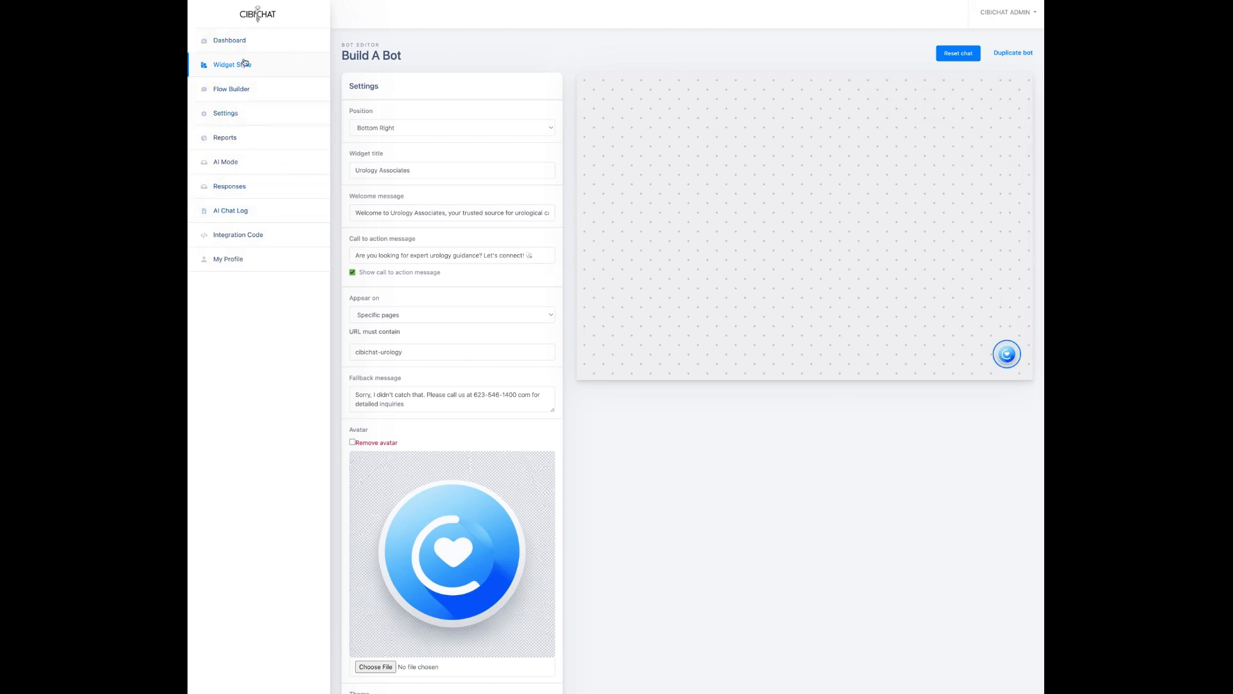
# Step: Open Responses and read the newest test lead's full conversation transcript, then close it
pyautogui.click(235, 192)
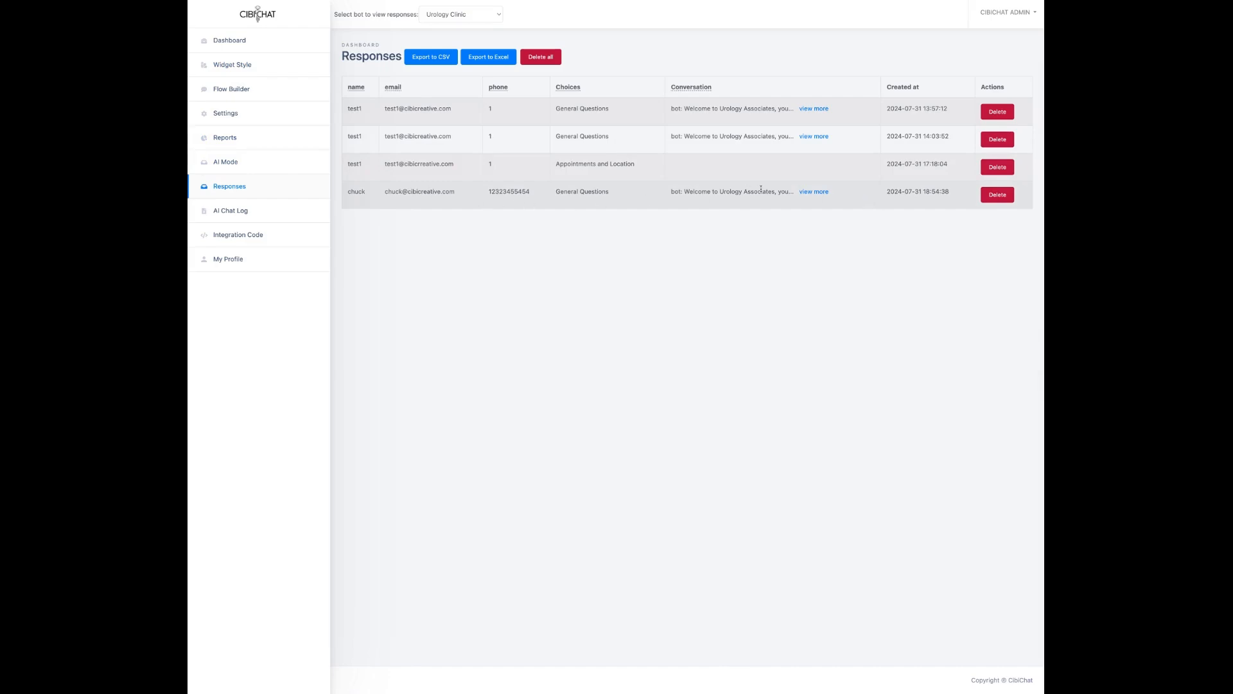
pyautogui.click(819, 192)
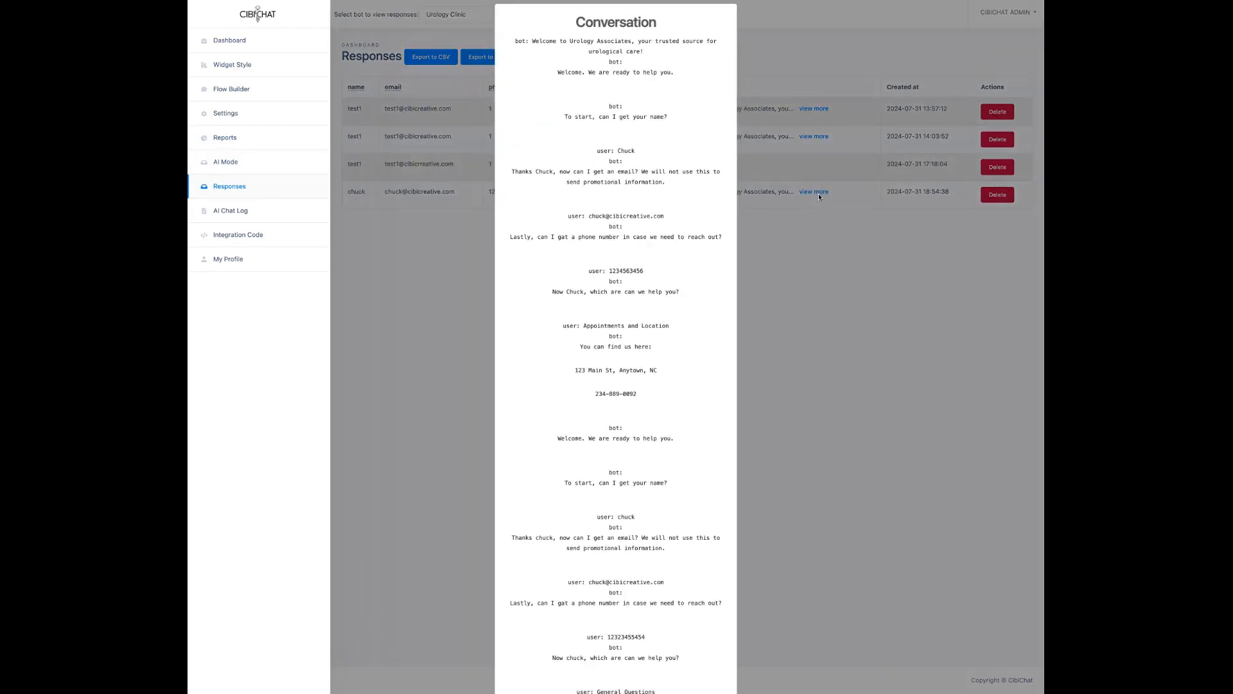
pyautogui.scroll(-5, 634, 345)
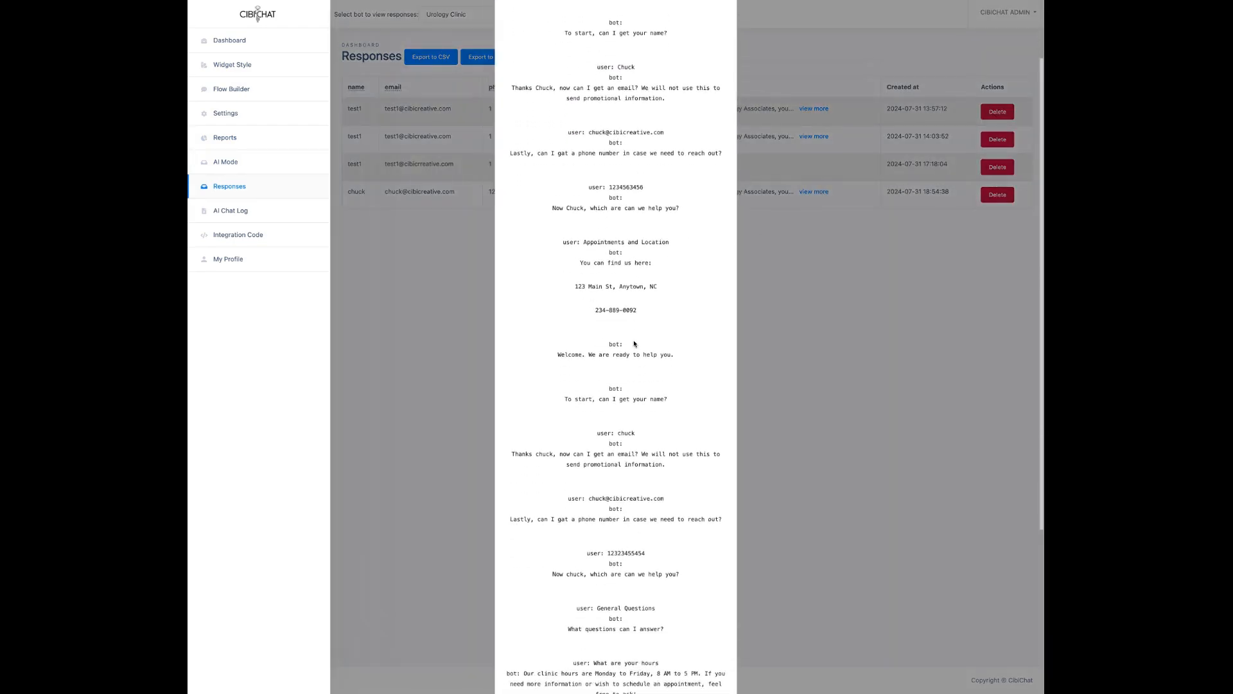
pyautogui.scroll(-2, 622, 379)
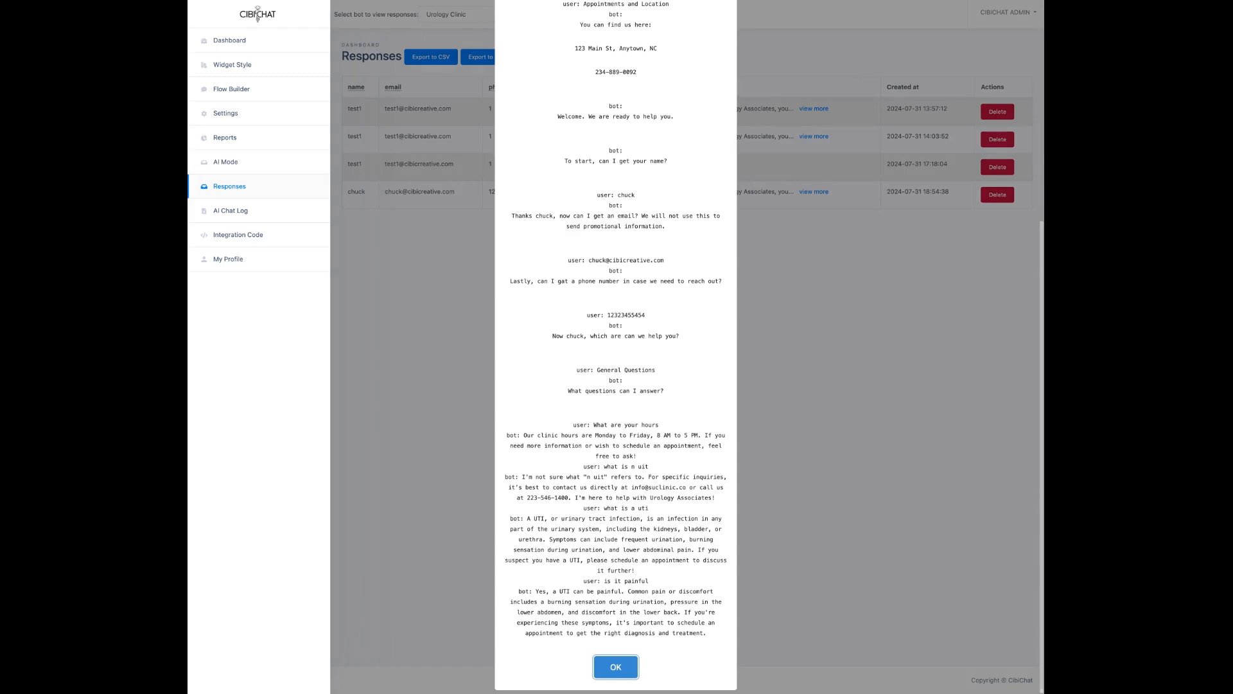
pyautogui.click(615, 667)
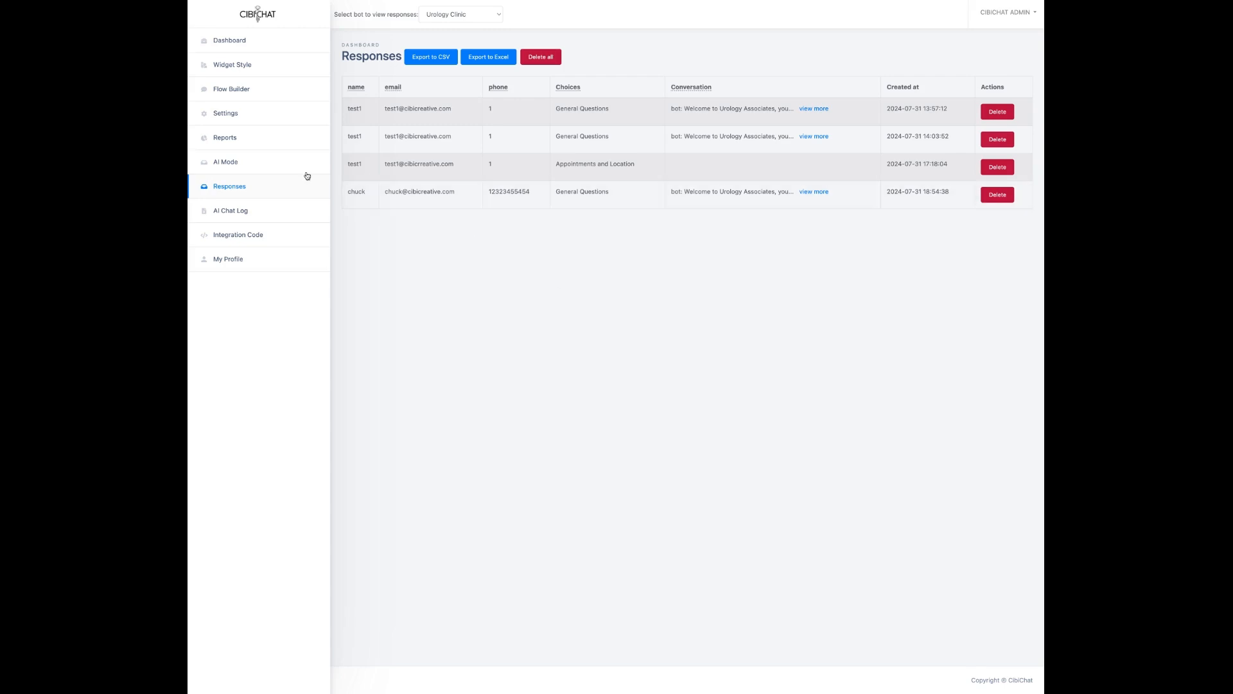
# Step: Display the Urology Clinic bot's integration code, then log out of the CIBICHAT ADMIN account
pyautogui.click(240, 241)
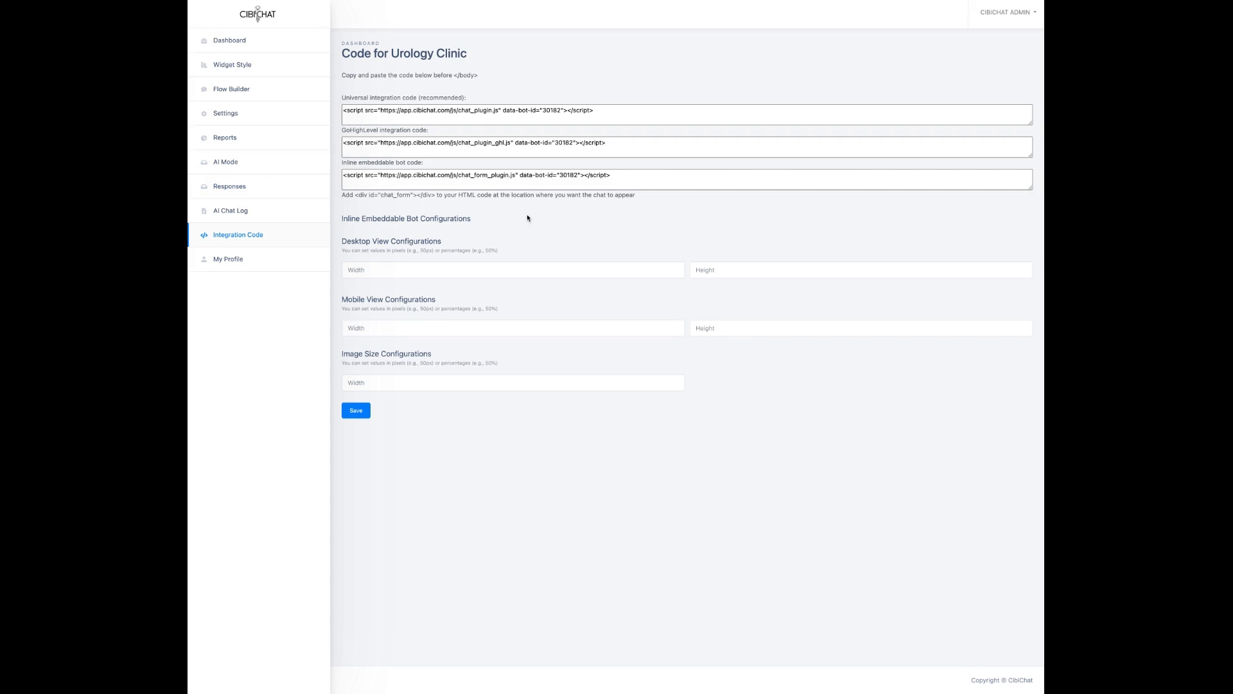
pyautogui.click(1000, 14)
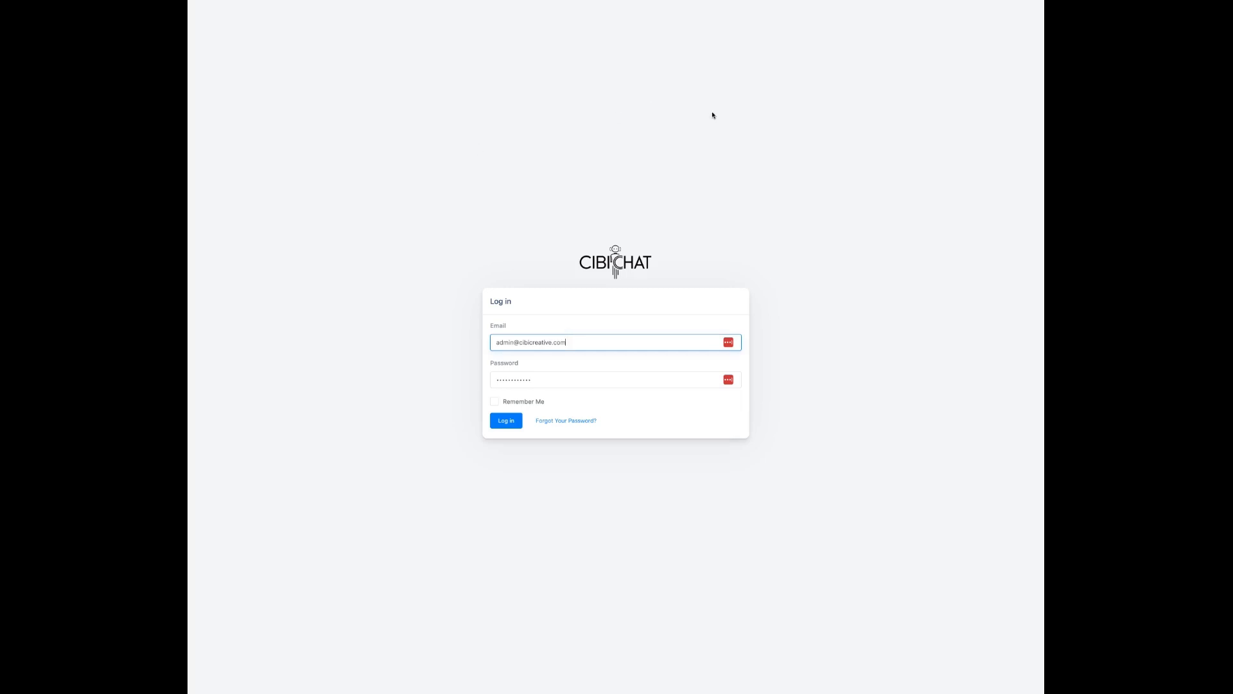
pyautogui.click(807, 1)
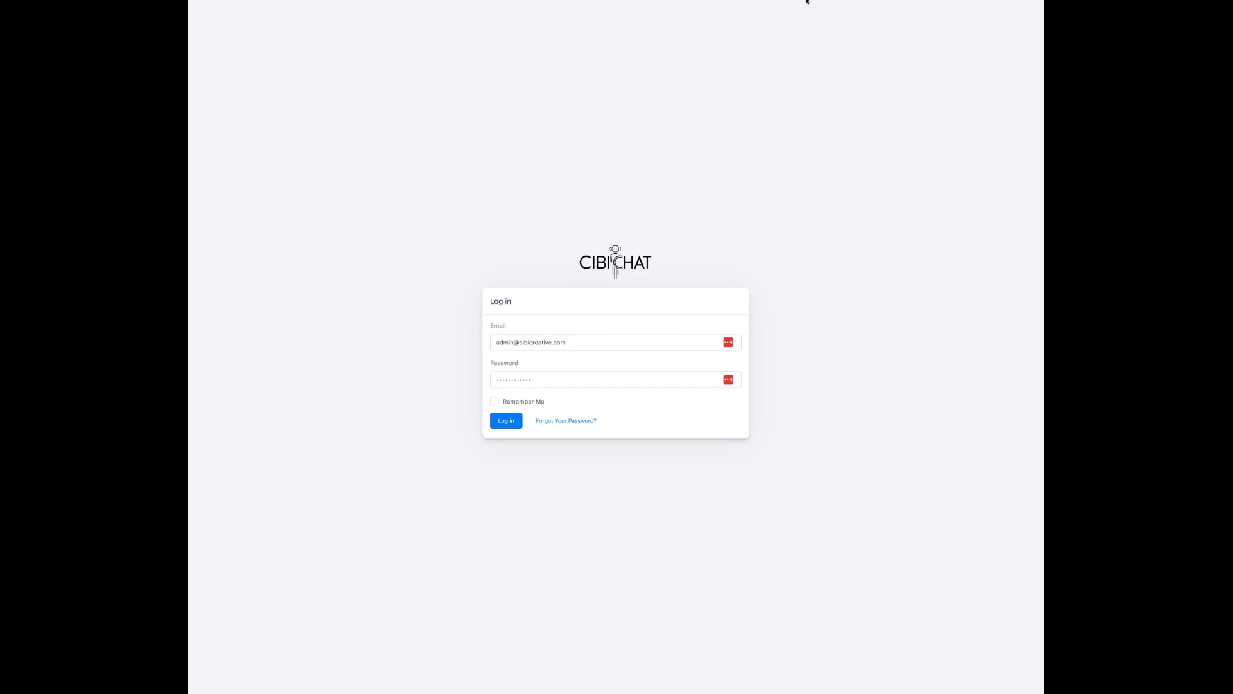